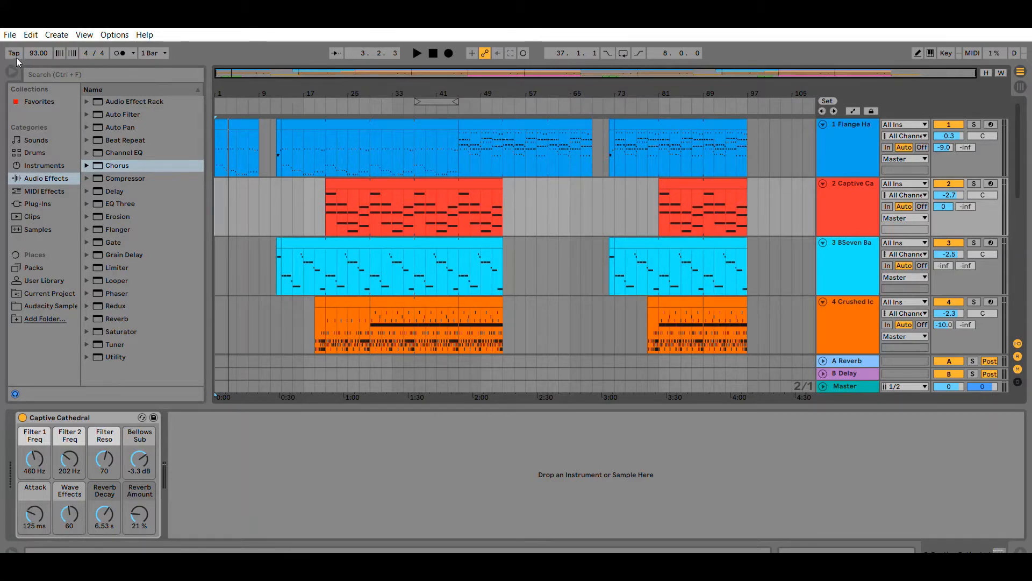
# Browse the browser categories from Sounds, Drums and MIDI Effects through Samples to the Current Project folder.
pyautogui.click(35, 139)
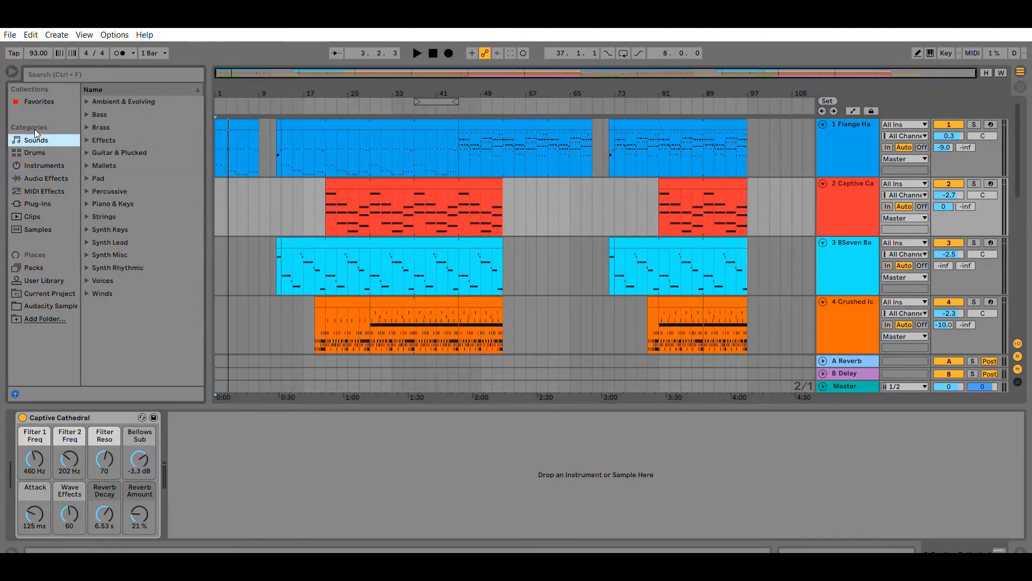
pyautogui.click(37, 148)
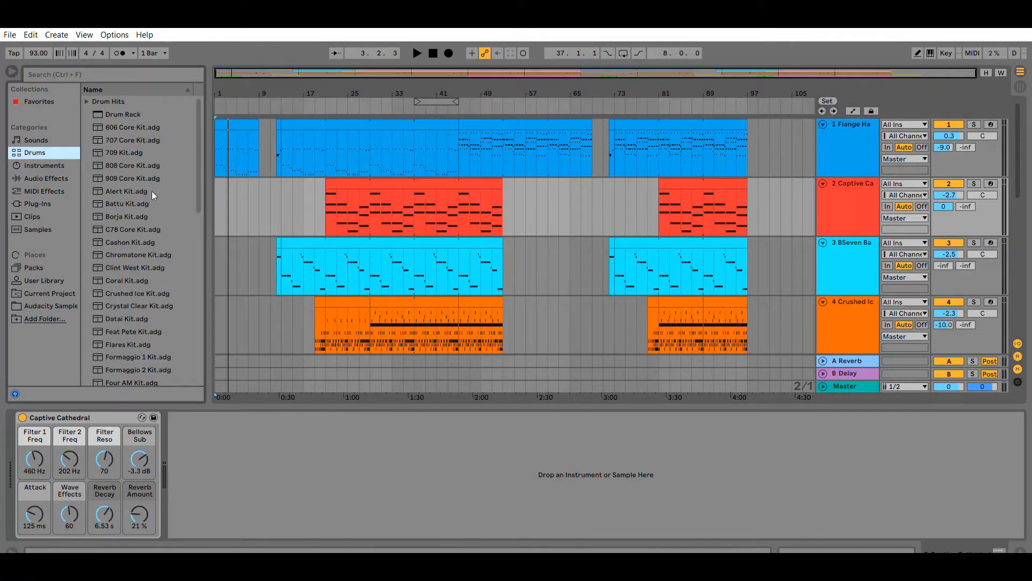
pyautogui.click(35, 164)
pyautogui.click(57, 190)
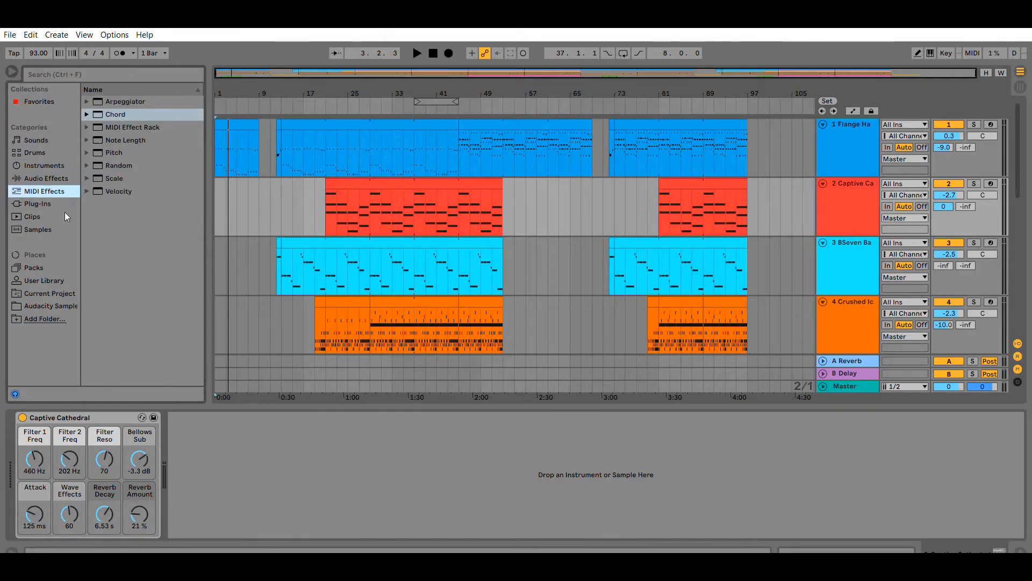
pyautogui.click(38, 229)
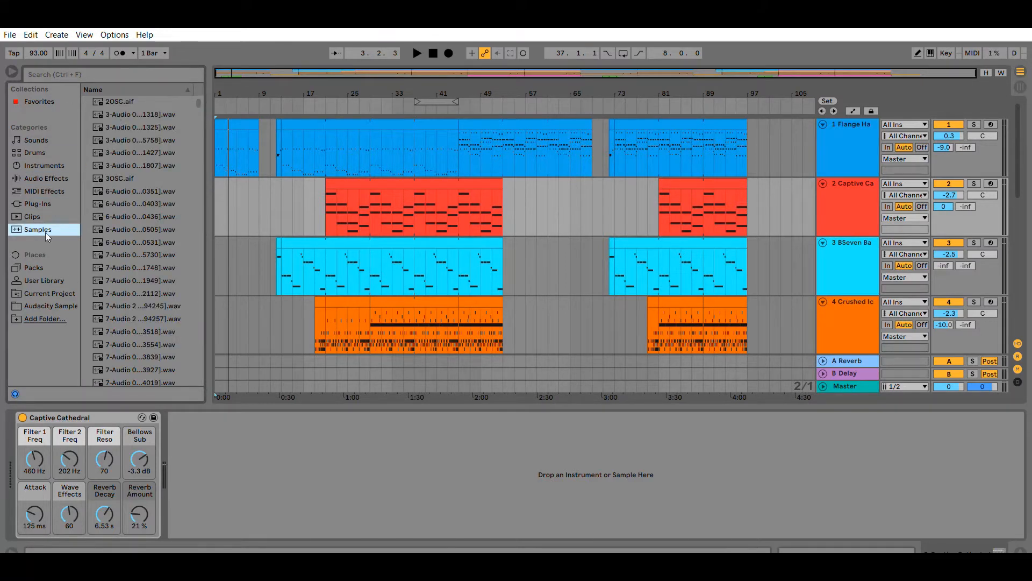
pyautogui.click(43, 293)
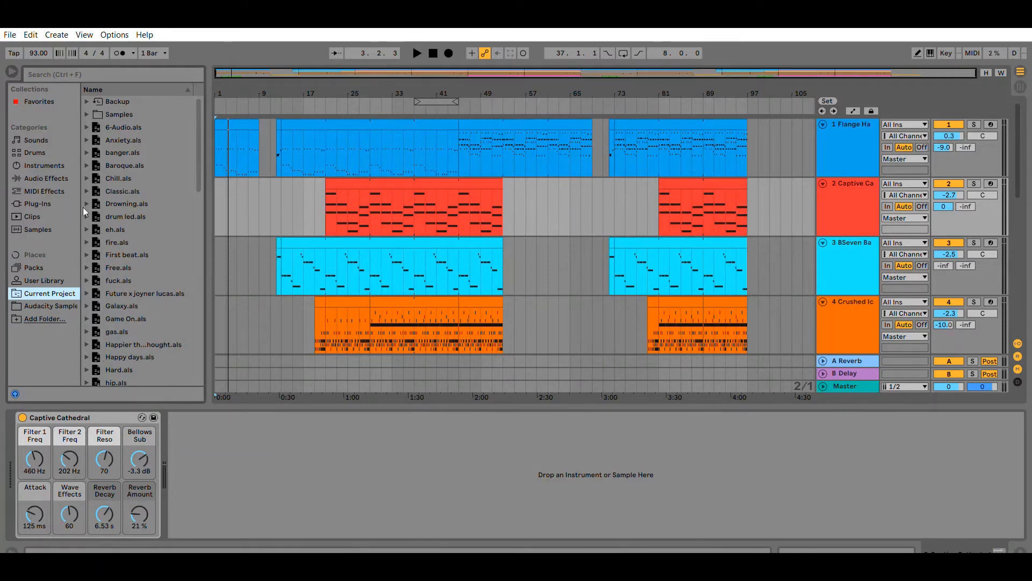
# Scroll through the current project's sets and expand Tedious.als to view its contents.
pyautogui.scroll(-15, 111, 255)
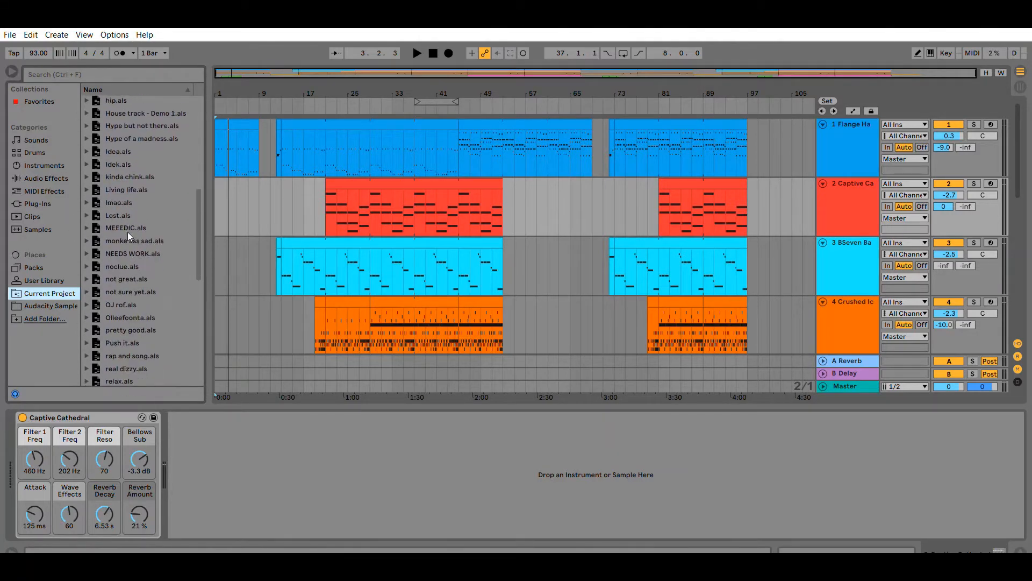
pyautogui.scroll(-5, 125, 237)
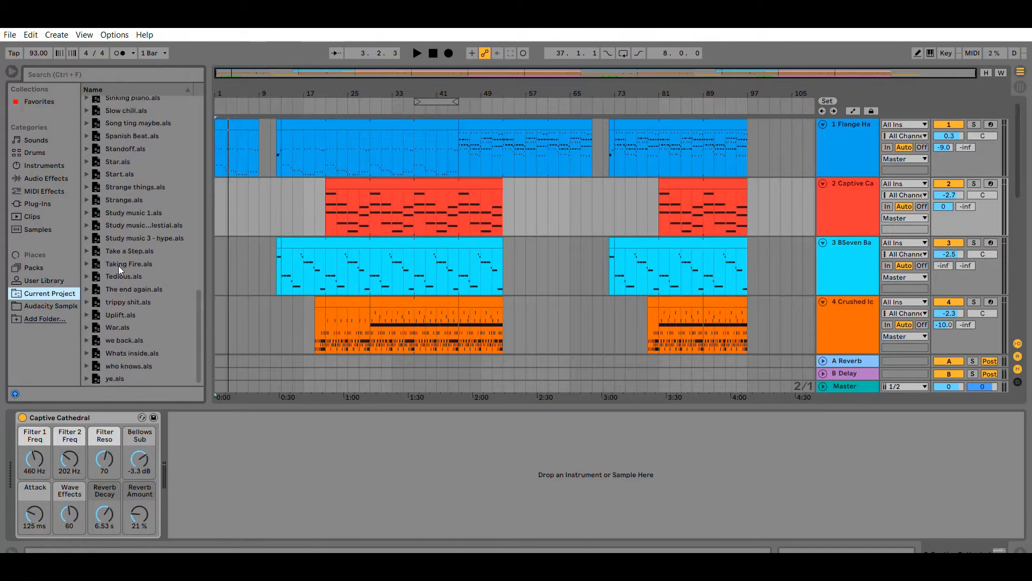
pyautogui.click(87, 275)
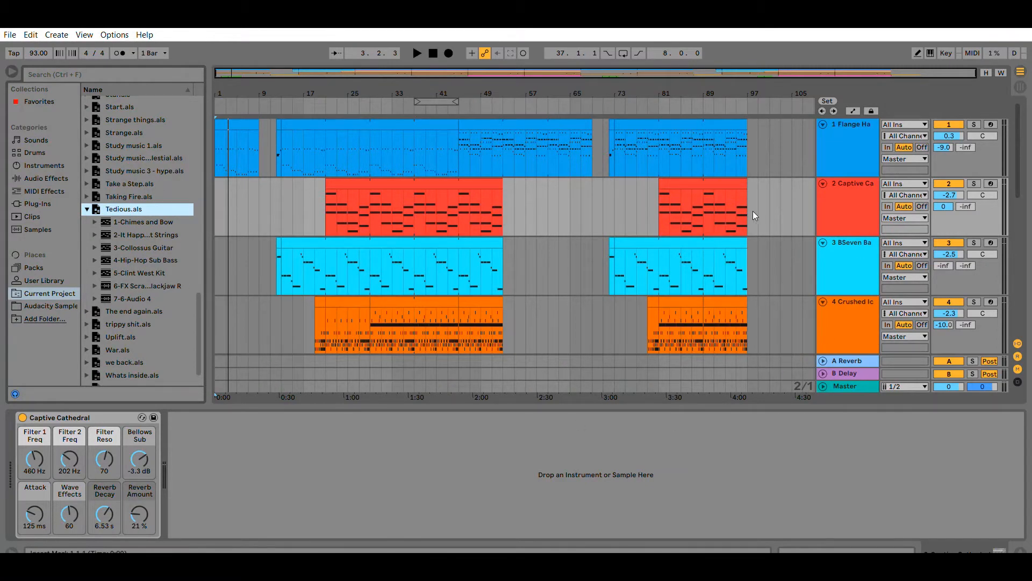
# Switch to the session view and save the set.
pyautogui.click(1019, 73)
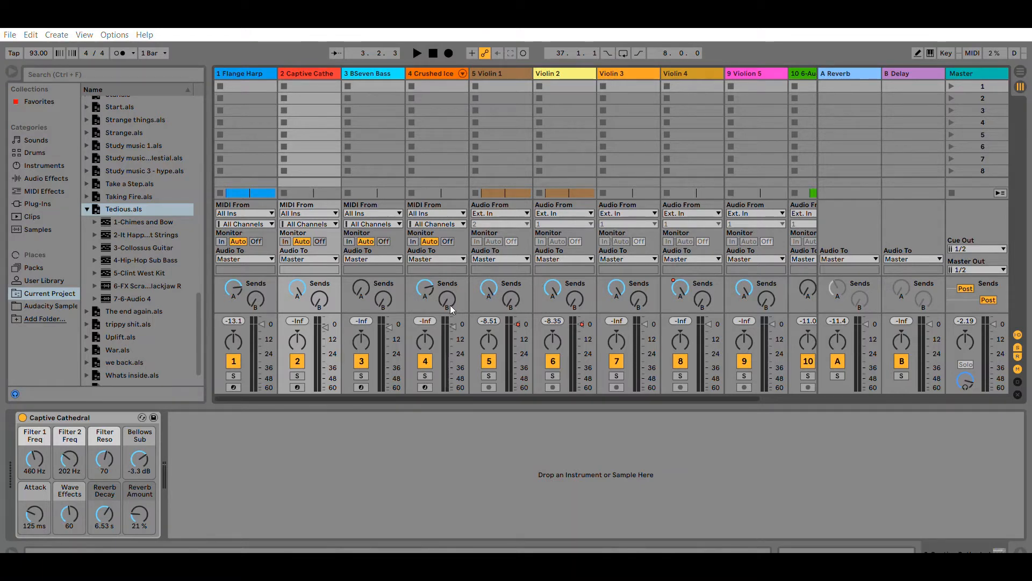
pyautogui.hotkey('ctrl', 's')
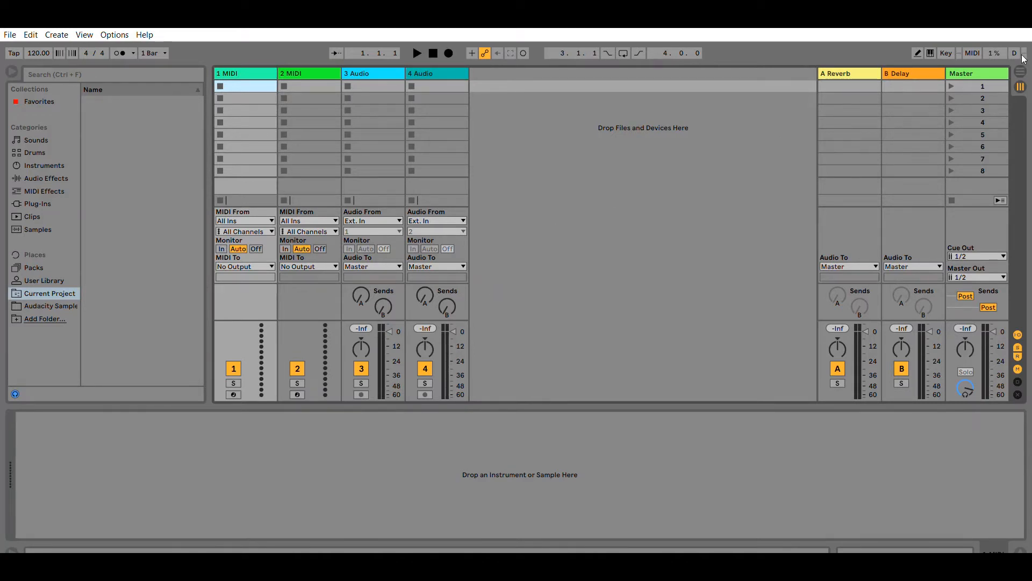
# Return to the Tedious project's arrangement view.
pyautogui.click(1020, 71)
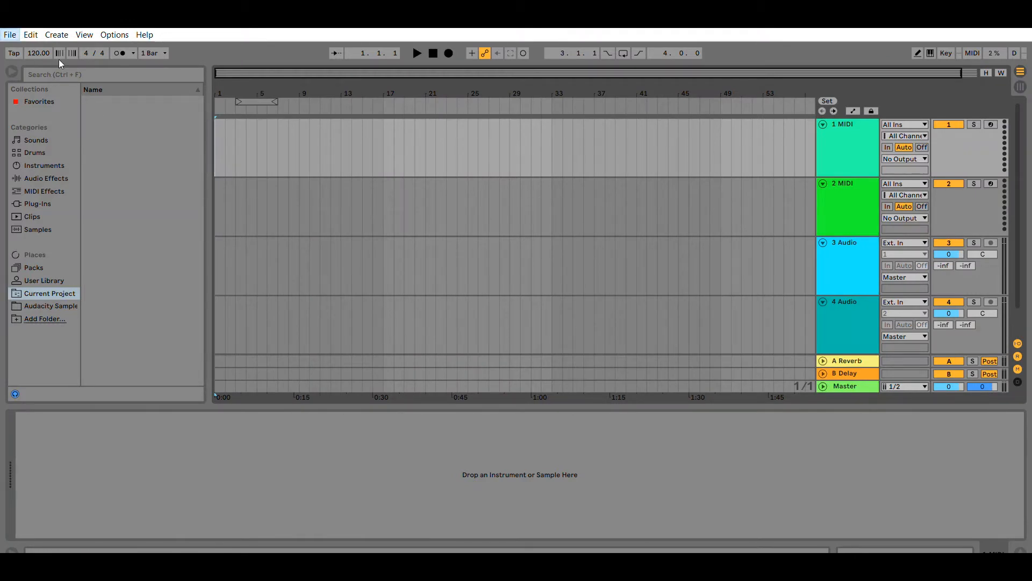
pyautogui.click(231, 71)
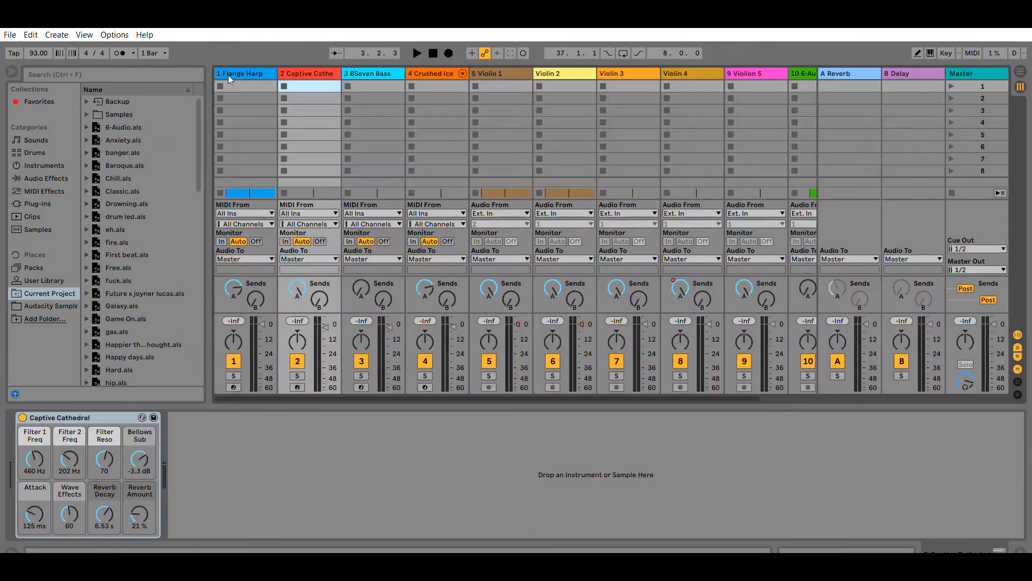
pyautogui.click(1020, 71)
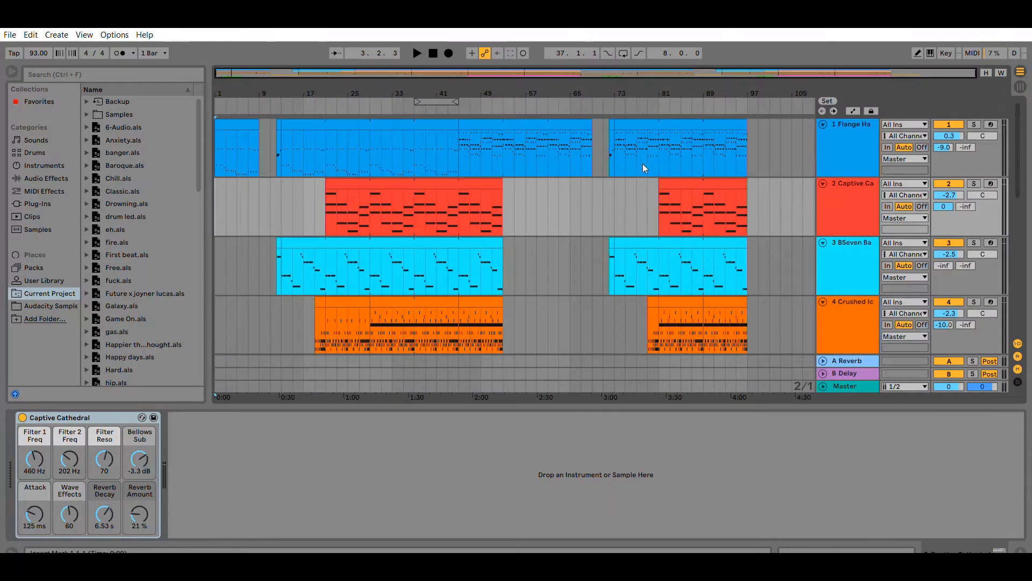
# Zoom into the arrangement around bars 31 to 39 and select a time range across the first tracks.
pyautogui.scroll(-3, 657, 205)
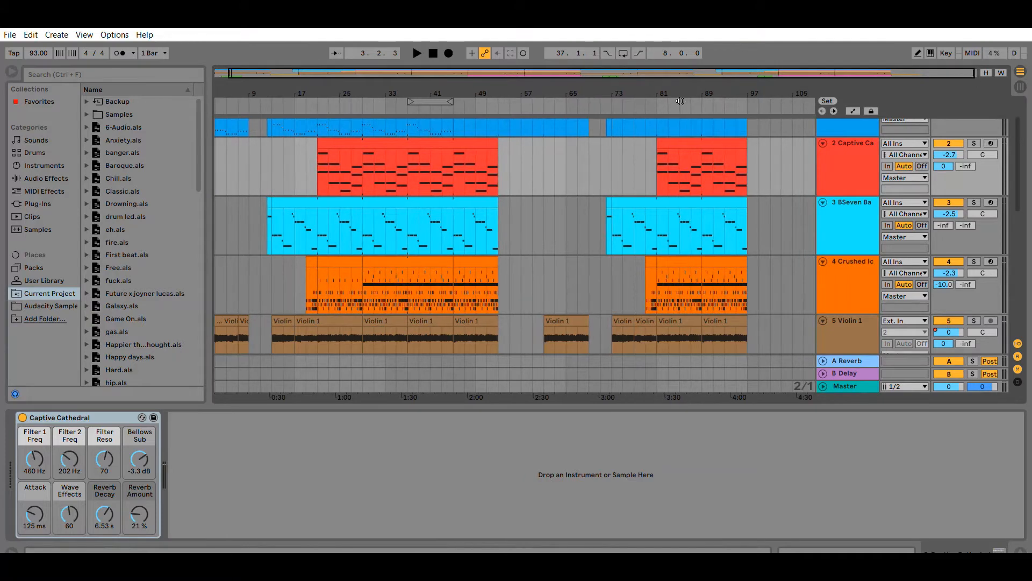
pyautogui.scroll(3, 595, 149)
pyautogui.scroll(8, 592, 195)
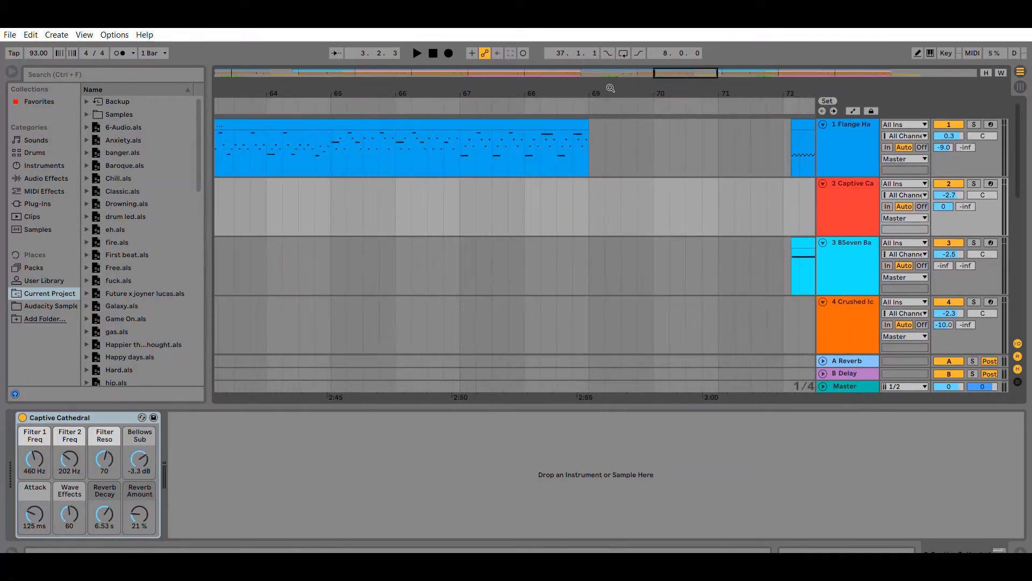
pyautogui.moveTo(685, 70); pyautogui.dragTo(468, 72)
pyautogui.moveTo(444, 147); pyautogui.dragTo(642, 311)
pyautogui.click(523, 186)
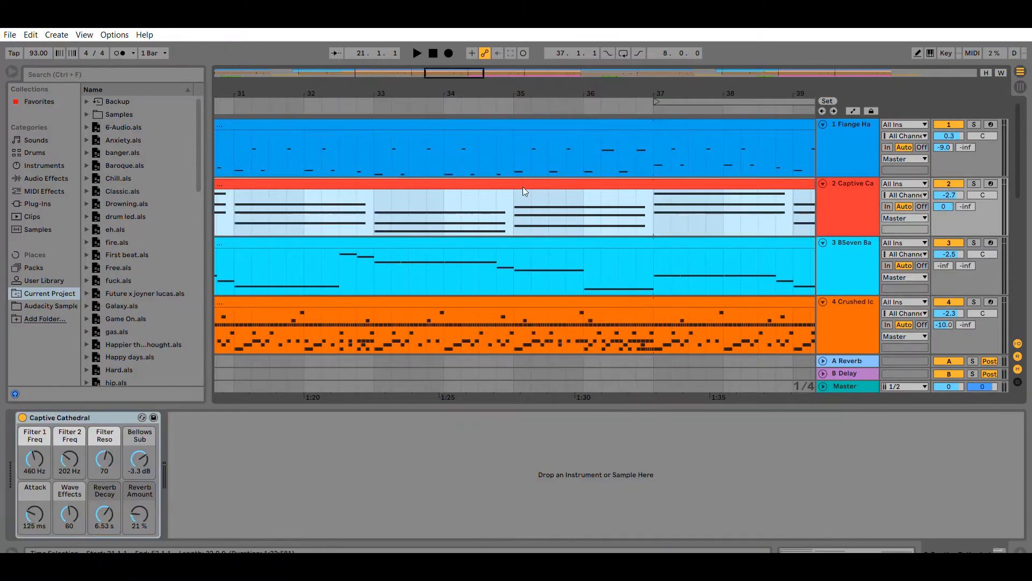
# Zoom back out and arm the BSeven Bass track for recording.
pyautogui.scroll(-5, 489, 119)
pyautogui.scroll(-3, 490, 125)
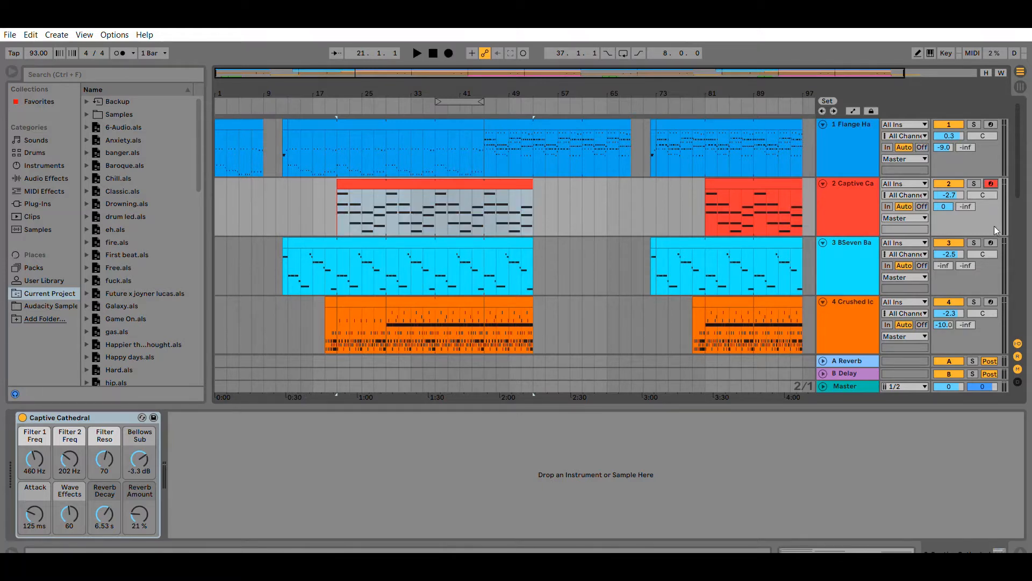
pyautogui.click(990, 243)
# Create a MIDI clip around bar 57 on the BSeven Bass track and delete its selected part.
pyautogui.scroll(-2, 579, 178)
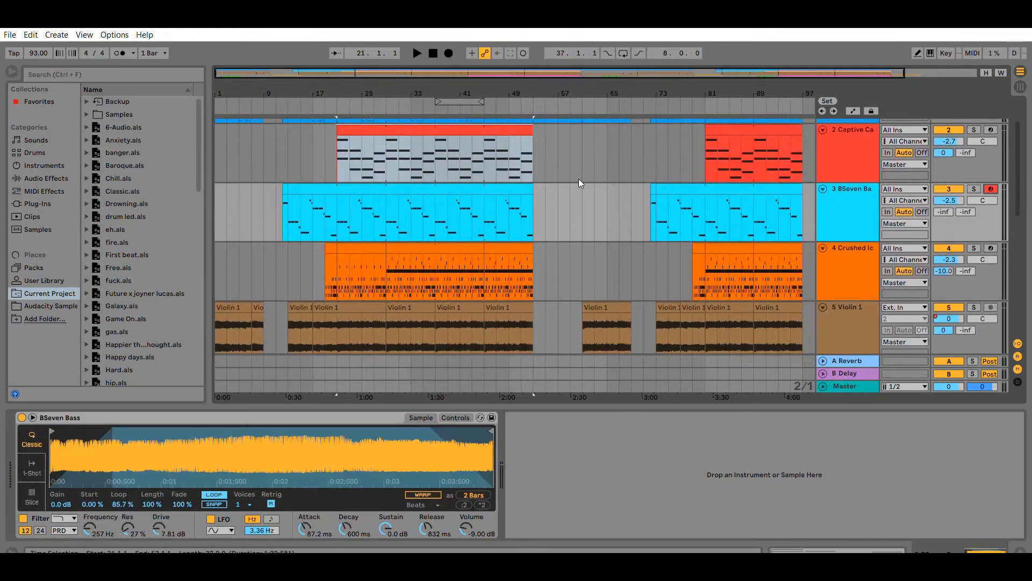
pyautogui.click(551, 202)
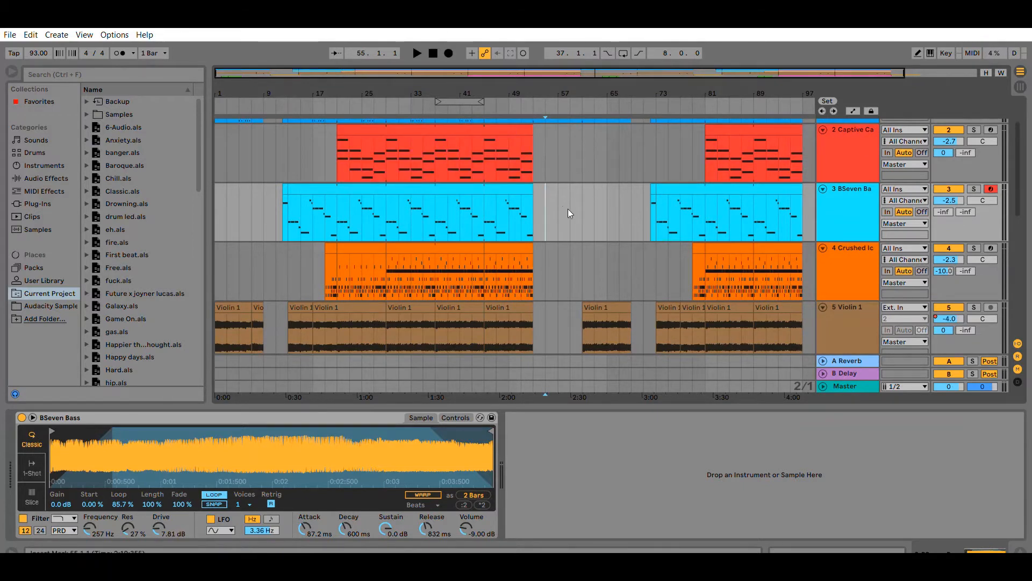
pyautogui.doubleClick(560, 195)
pyautogui.keyDown('shift'); pyautogui.click(594, 195); pyautogui.keyUp('shift')
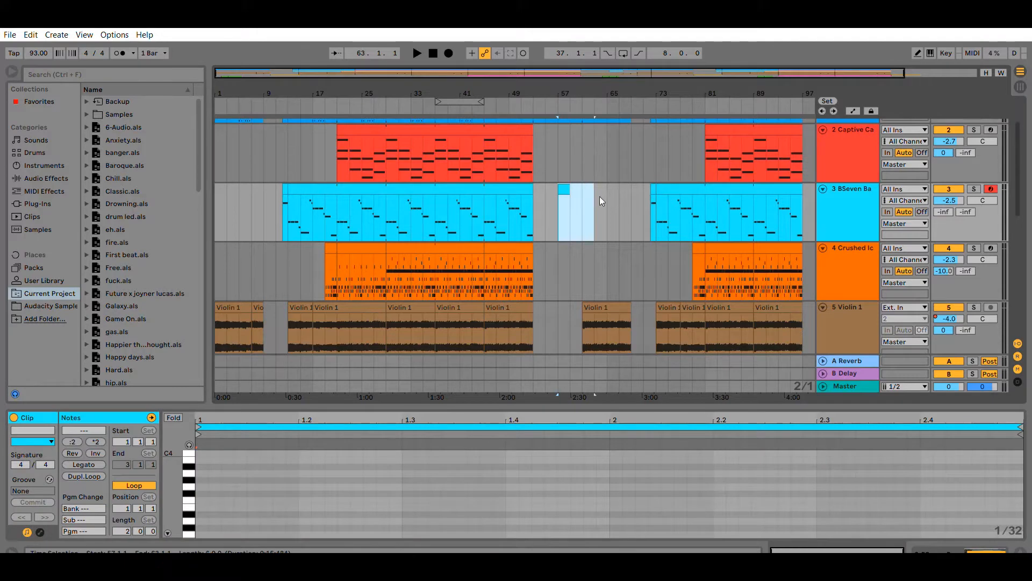
pyautogui.click(566, 182)
pyautogui.press('Delete')
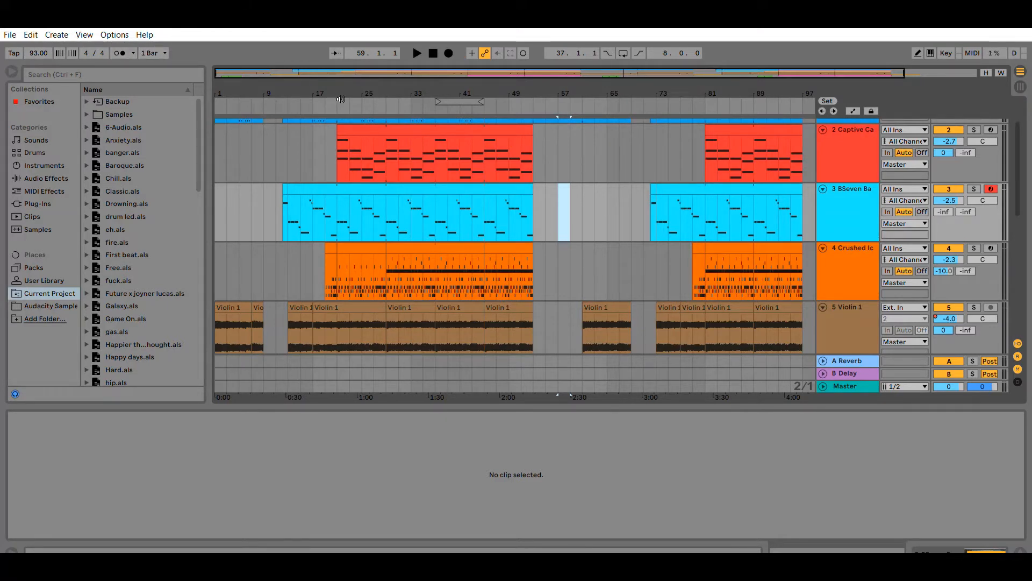
# Scroll through the arrangement to review every track from Flange Harp down to 6-Audio 4.
pyautogui.scroll(2, 597, 193)
pyautogui.scroll(-4, 594, 193)
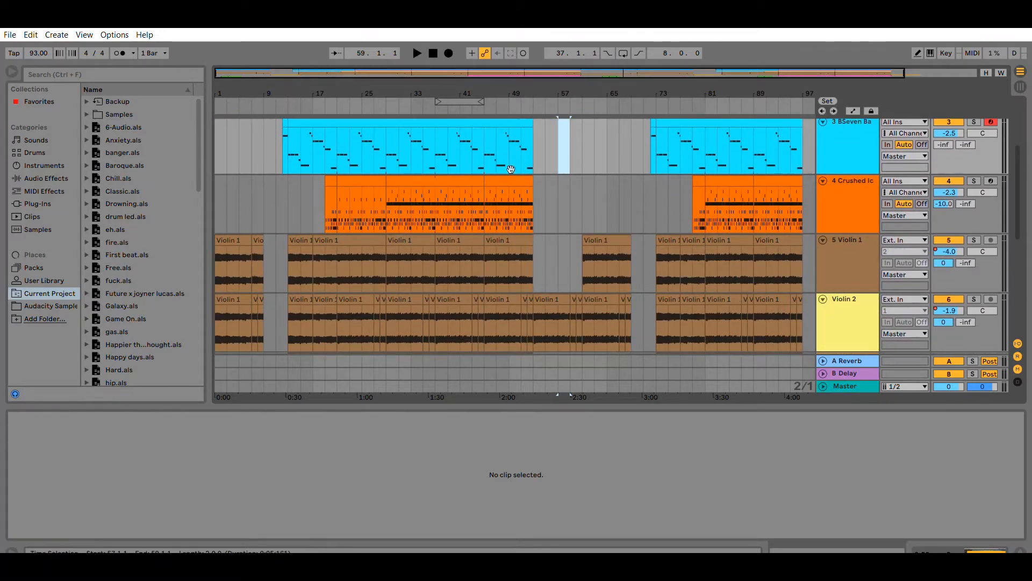
pyautogui.moveTo(560, 73); pyautogui.dragTo(561, 76)
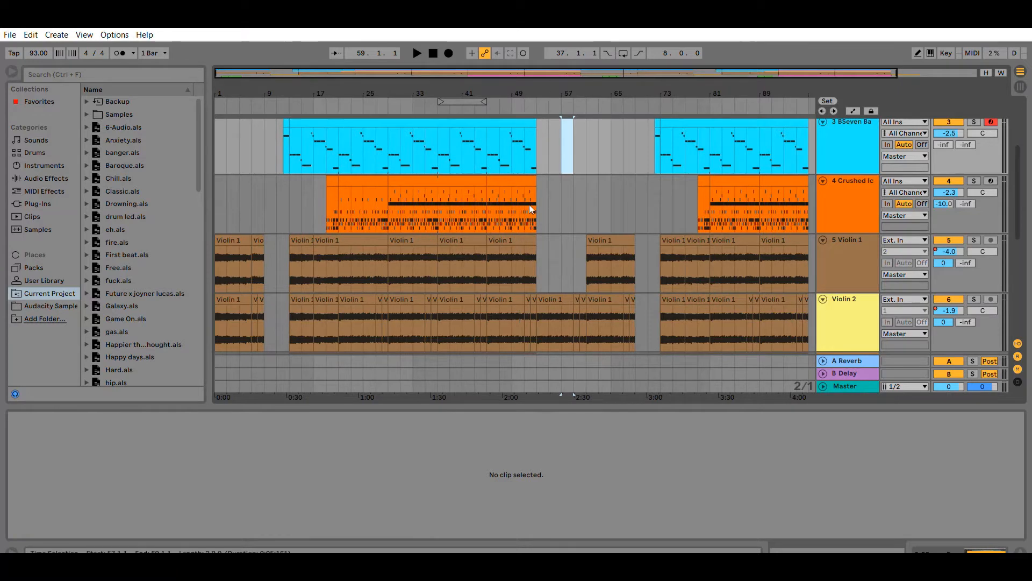
pyautogui.scroll(3, 524, 234)
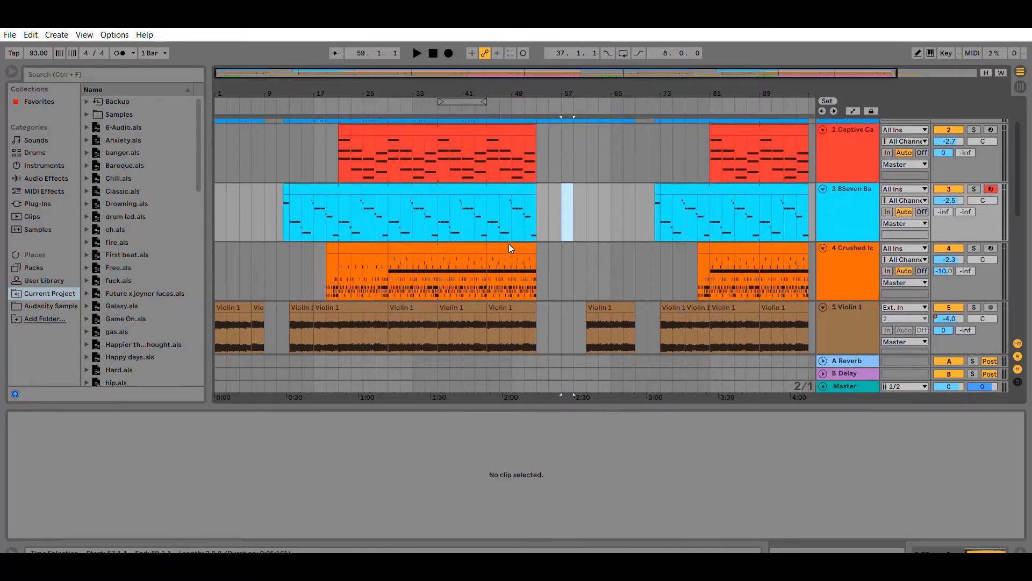
pyautogui.scroll(1, 508, 244)
pyautogui.moveTo(540, 73); pyautogui.dragTo(620, 73)
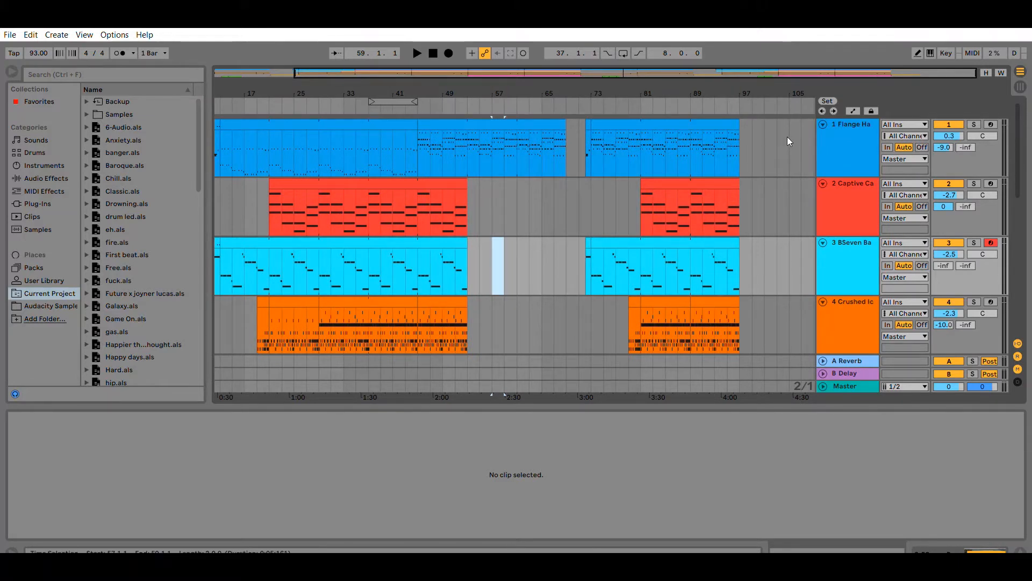
pyautogui.click(849, 128)
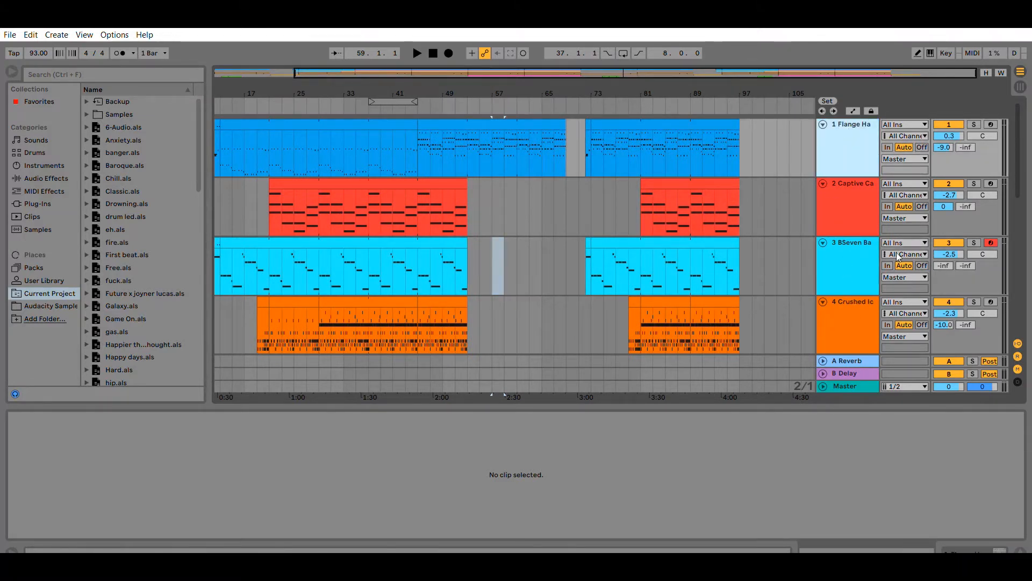
pyautogui.scroll(-1, 843, 272)
pyautogui.scroll(-3, 843, 272)
pyautogui.scroll(3, 821, 154)
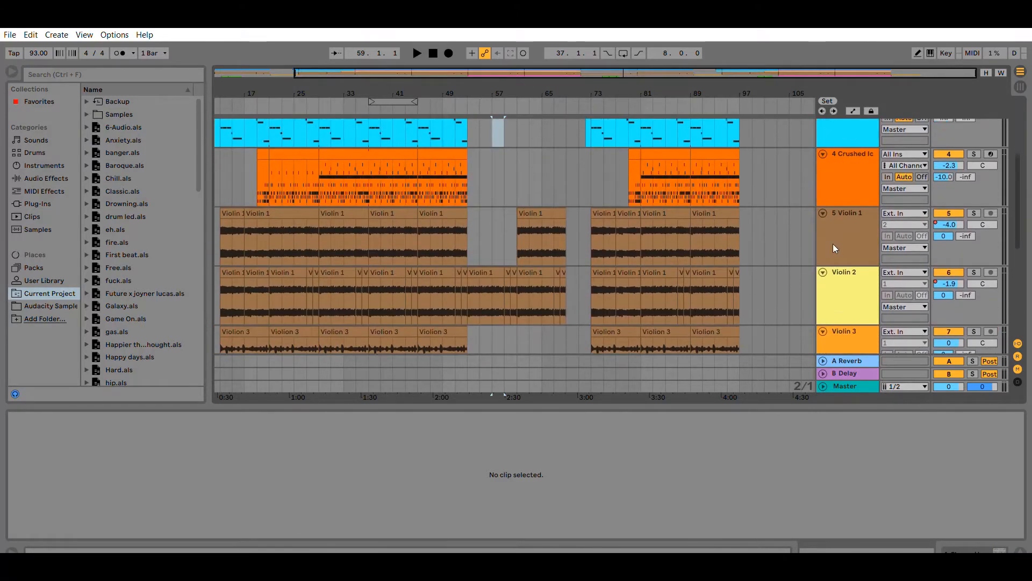
pyautogui.scroll(3, 839, 249)
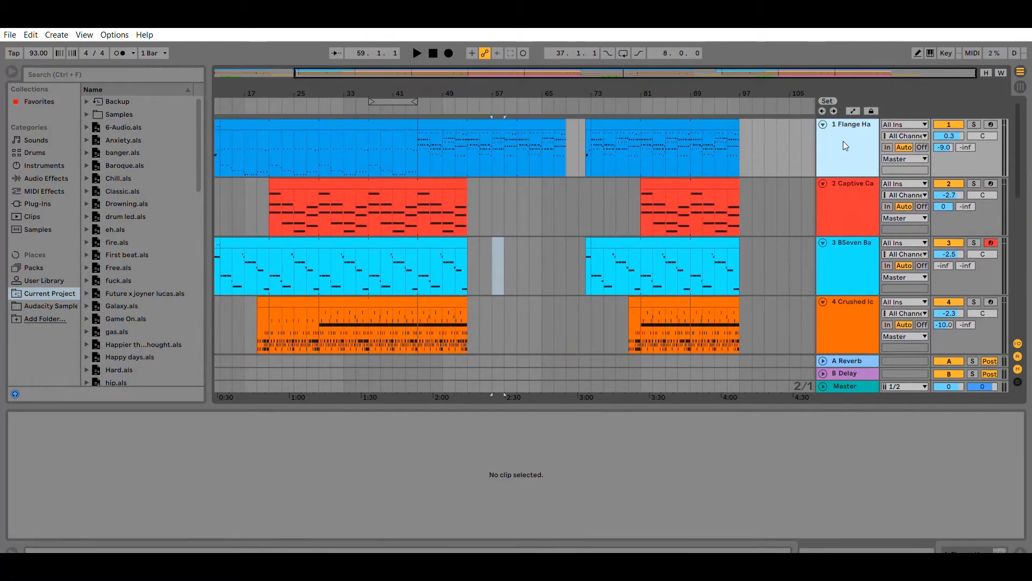
pyautogui.scroll(-5, 847, 226)
pyautogui.scroll(-5, 848, 255)
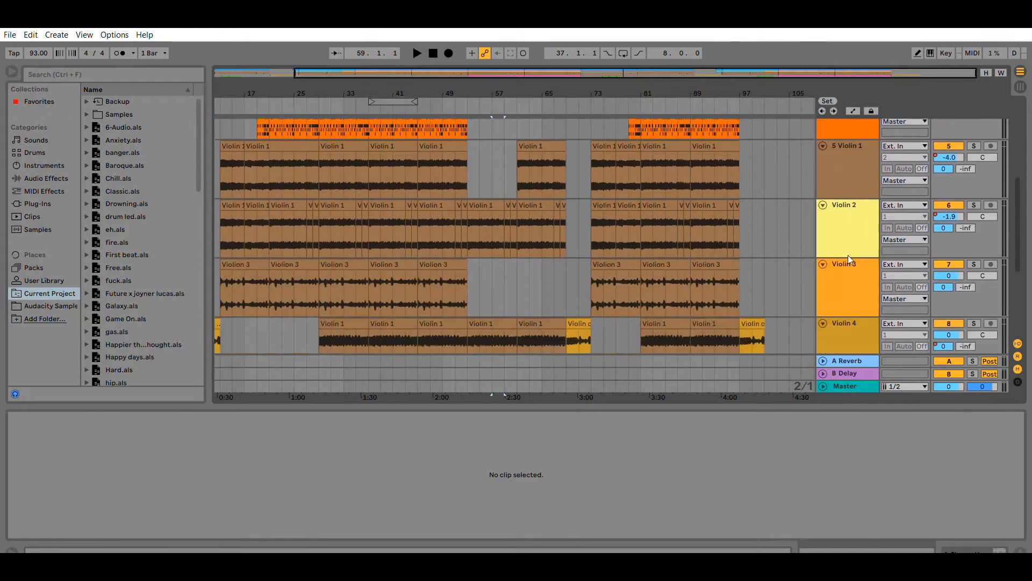
pyautogui.click(856, 357)
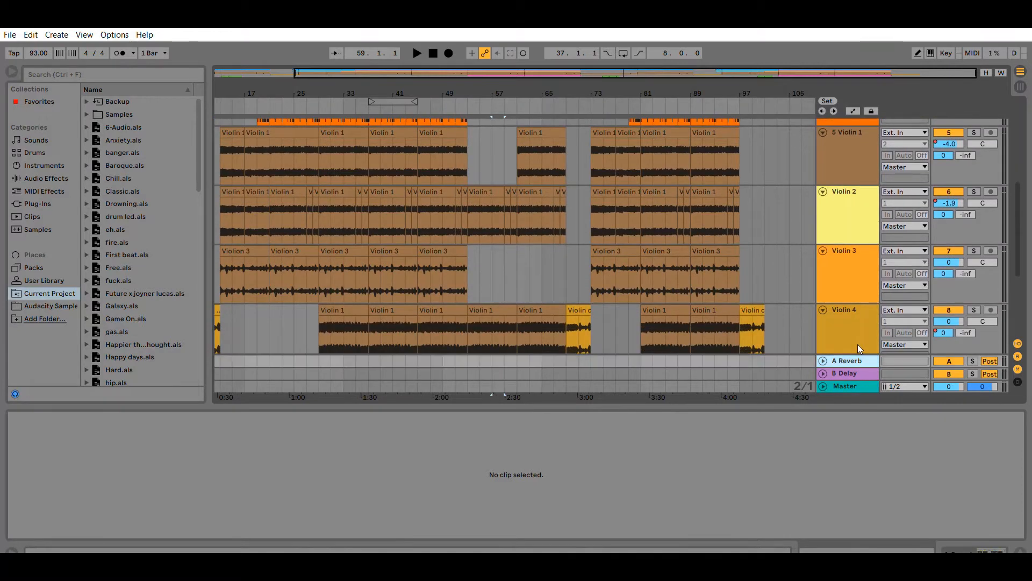
pyautogui.scroll(-6, 844, 311)
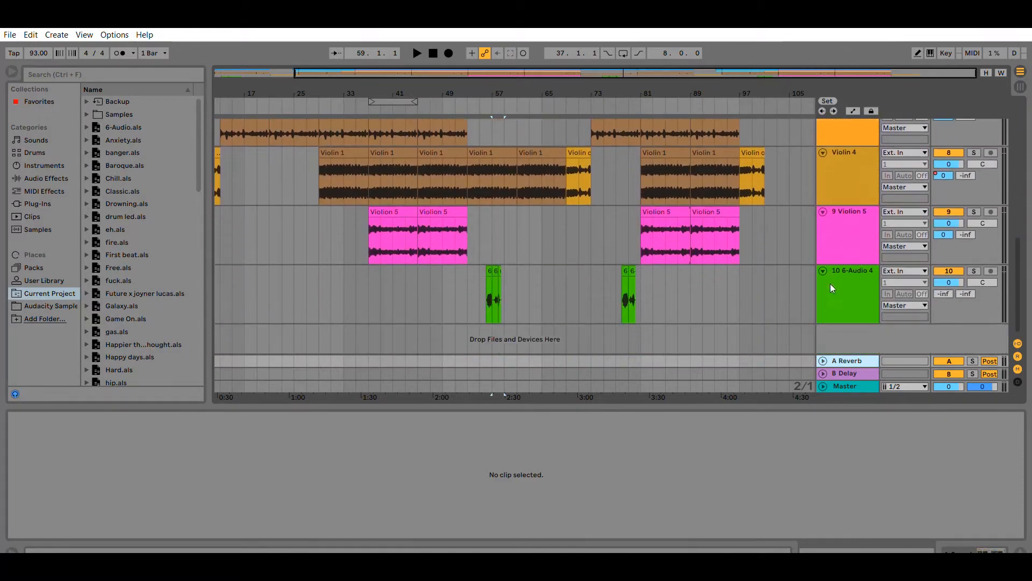
# Switch to Session view and back to Arrangement view.
pyautogui.click(1020, 85)
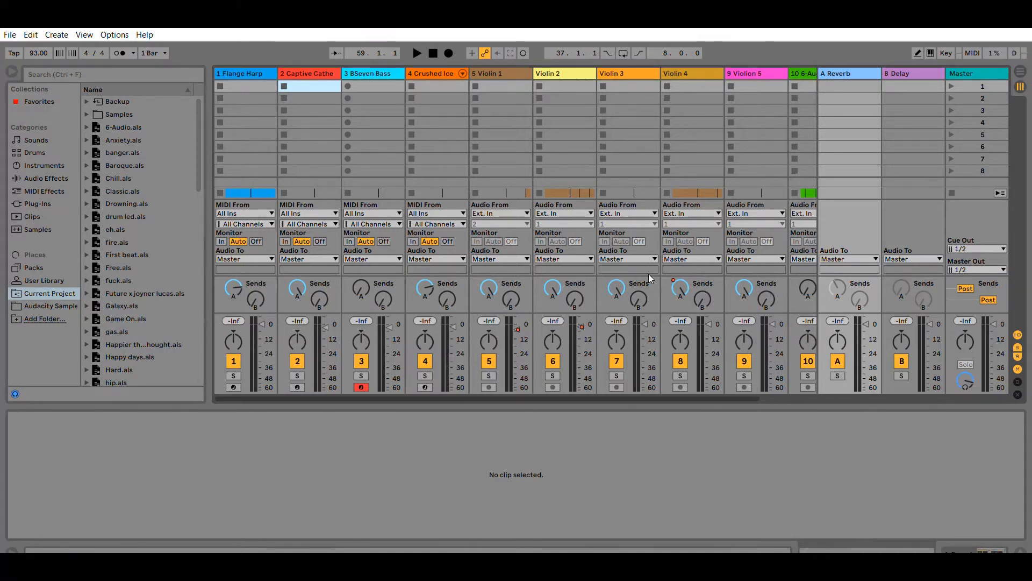
pyautogui.click(1020, 71)
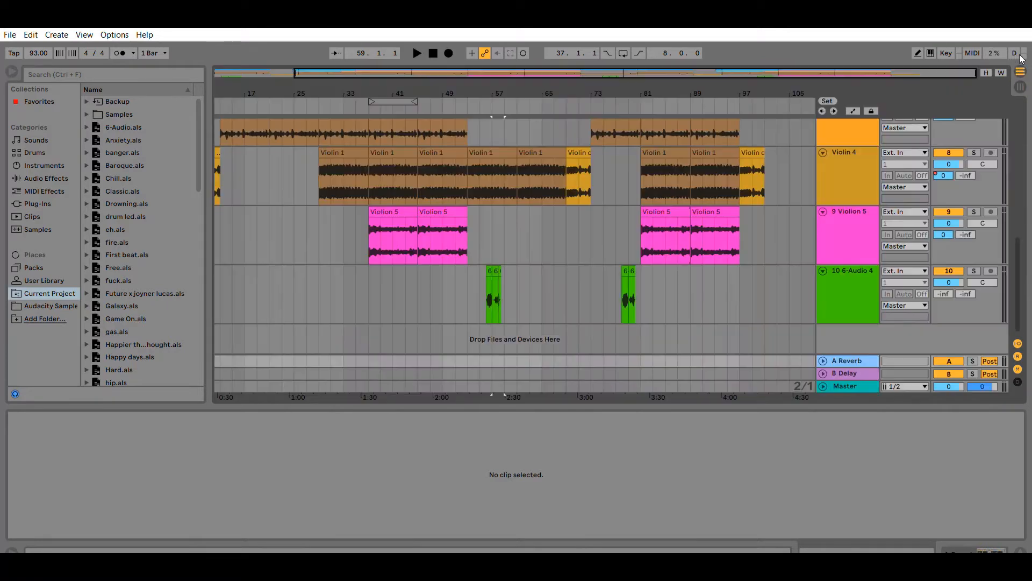
pyautogui.scroll(5, 796, 205)
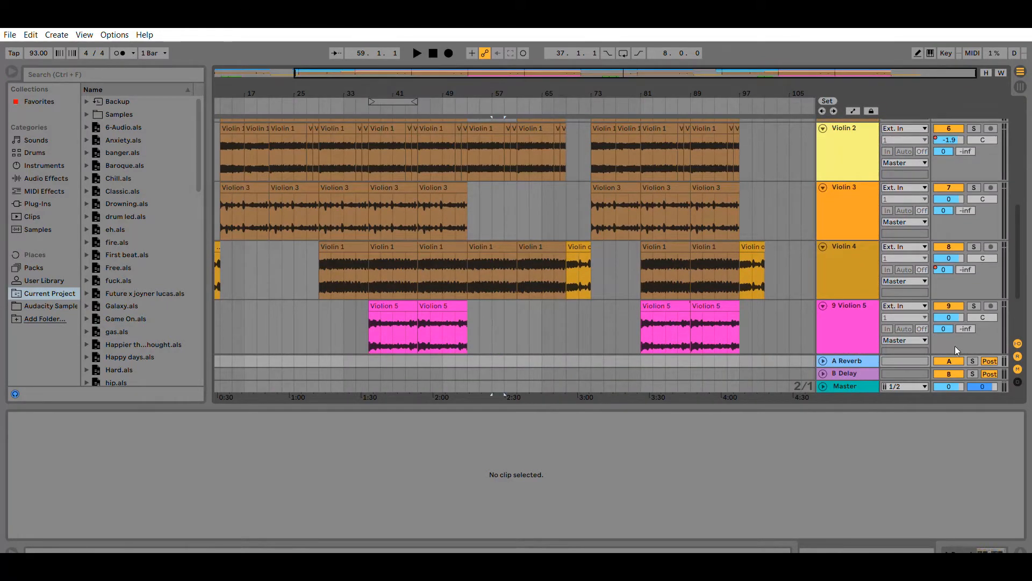
# Show the devices on the A Reverb and B Delay return tracks in the detail view.
pyautogui.click(857, 361)
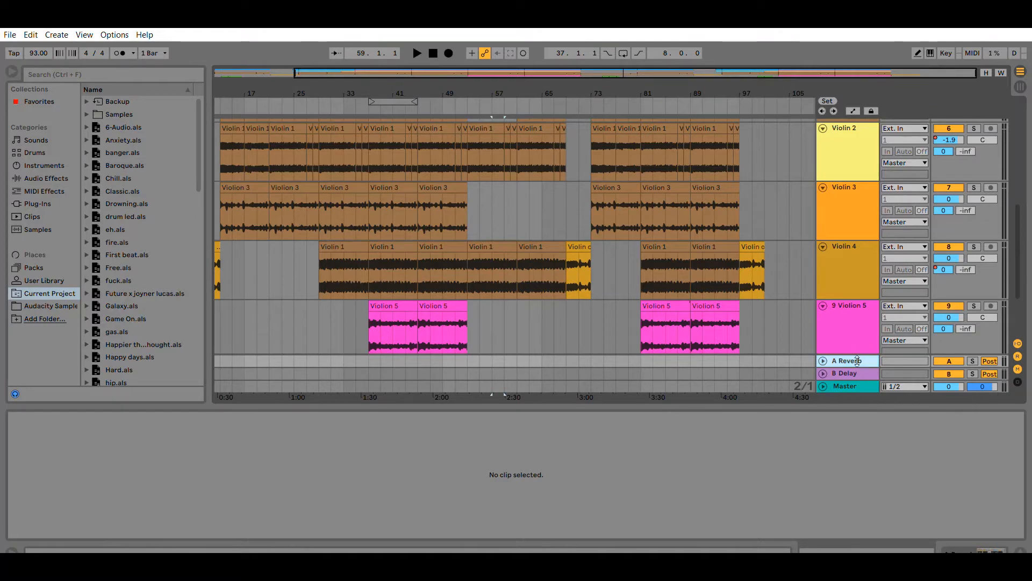
pyautogui.hotkey('shift', 'Tab')
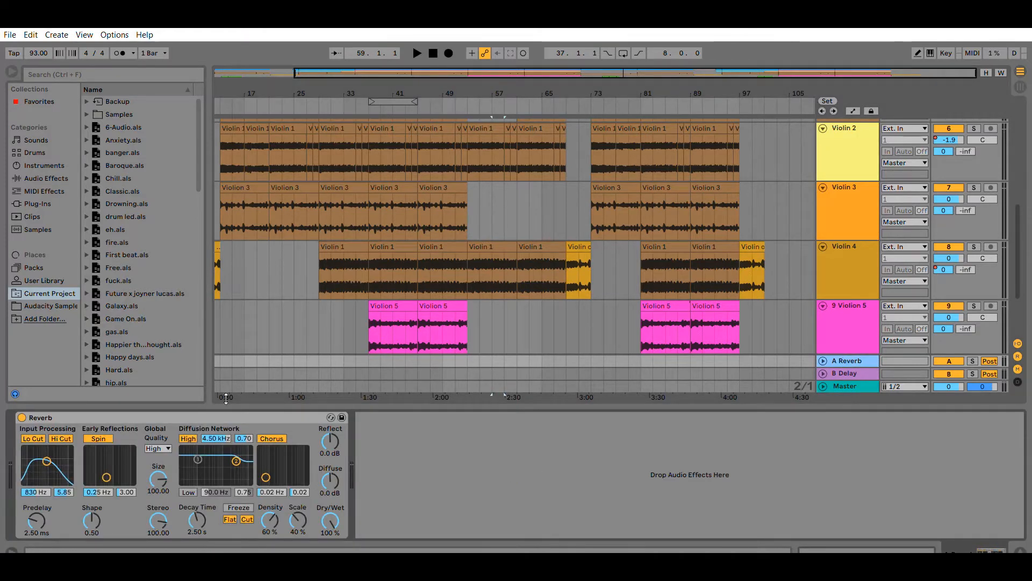
pyautogui.click(845, 372)
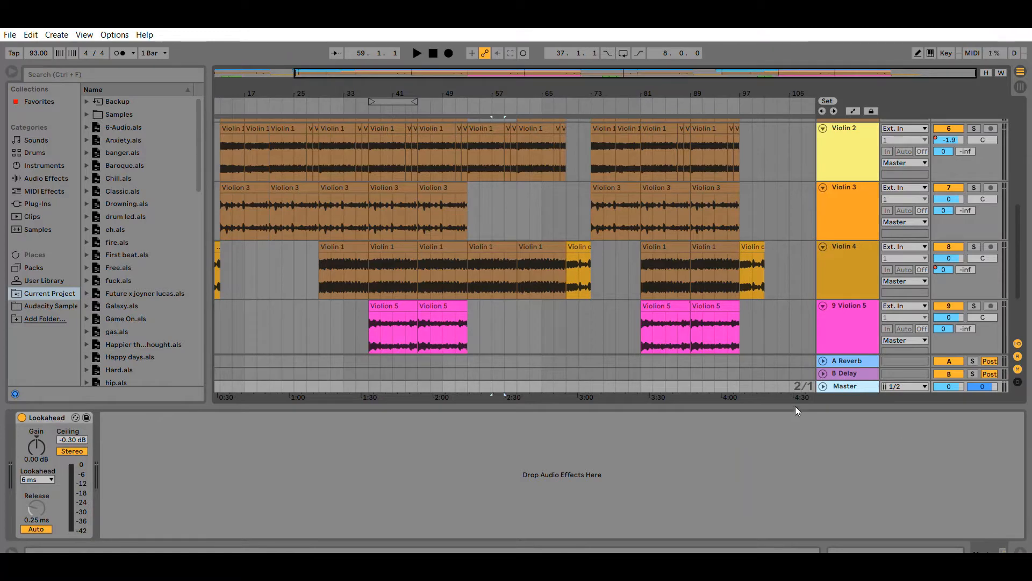
# Create a MIDI clip at bar 105 on the Flange Harp track and set its length to 4 bars.
pyautogui.scroll(3, 711, 305)
pyautogui.scroll(4, 705, 296)
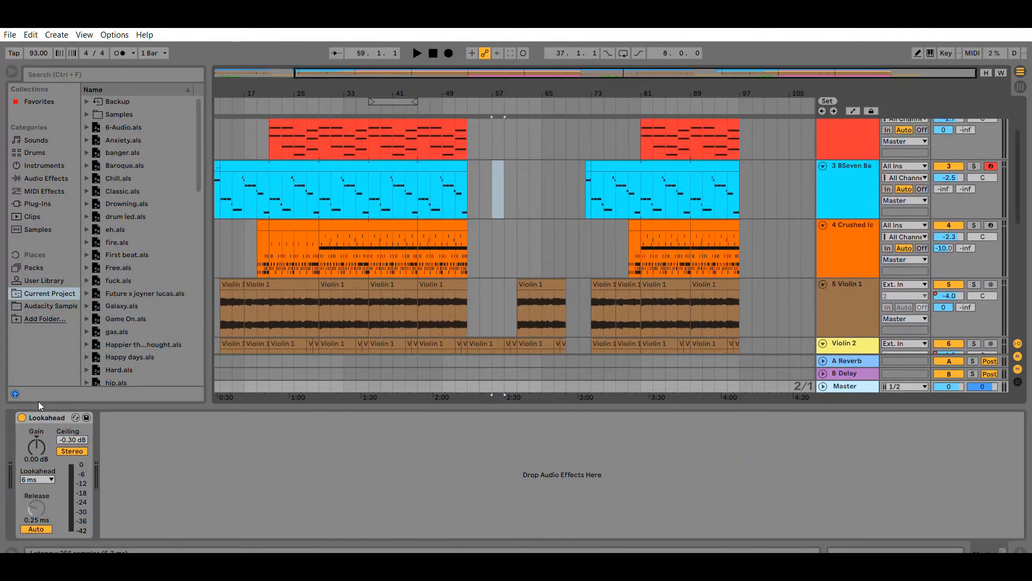
pyautogui.click(37, 401)
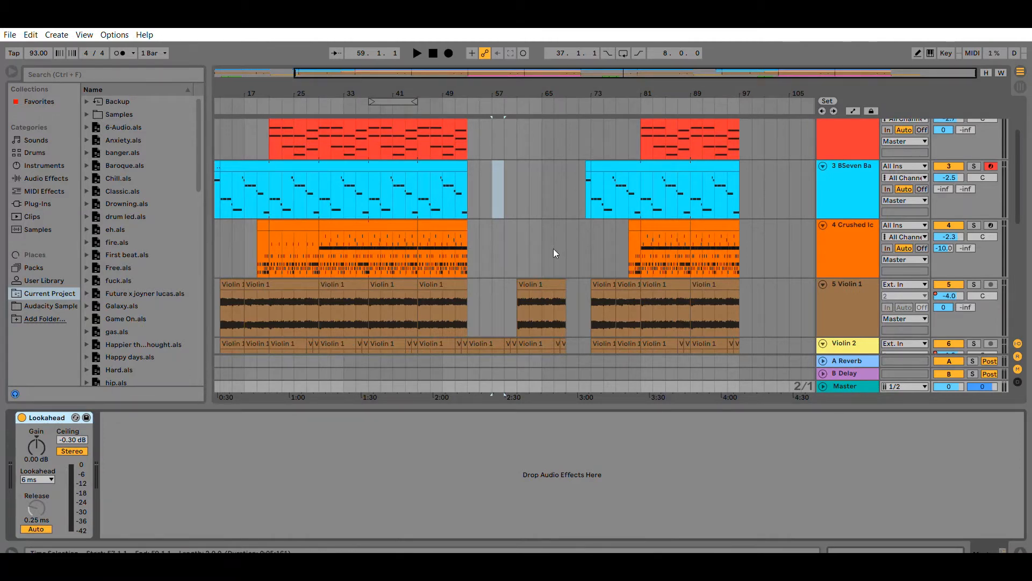
pyautogui.scroll(3, 554, 249)
pyautogui.click(840, 138)
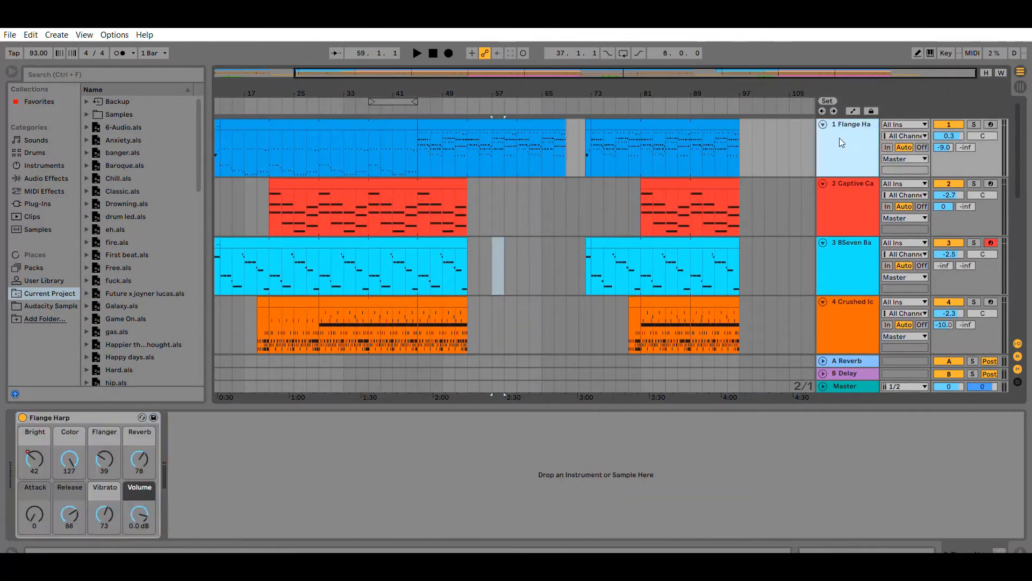
pyautogui.doubleClick(790, 127)
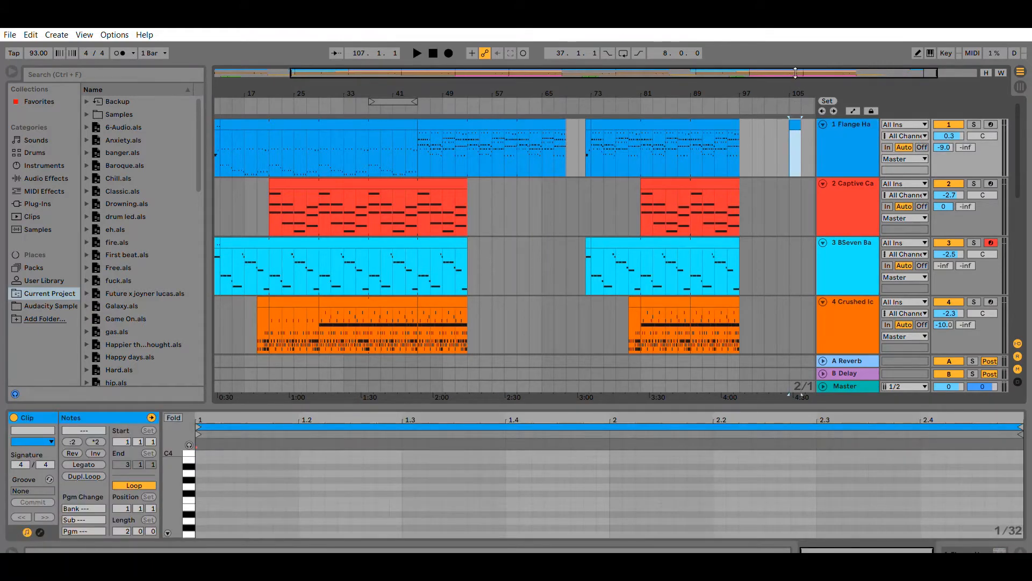
pyautogui.hscroll(2, 809, 85)
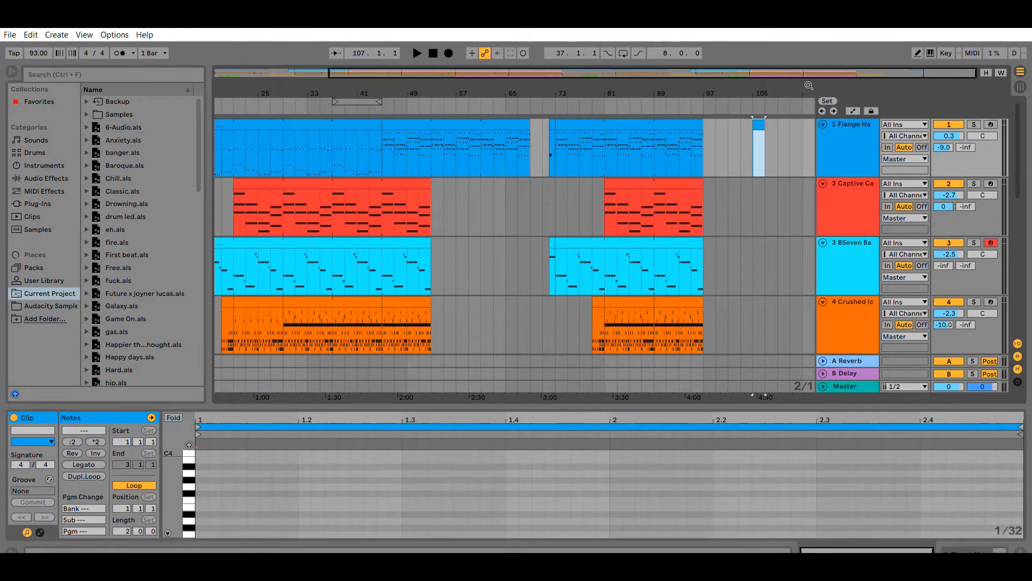
pyautogui.click(765, 114)
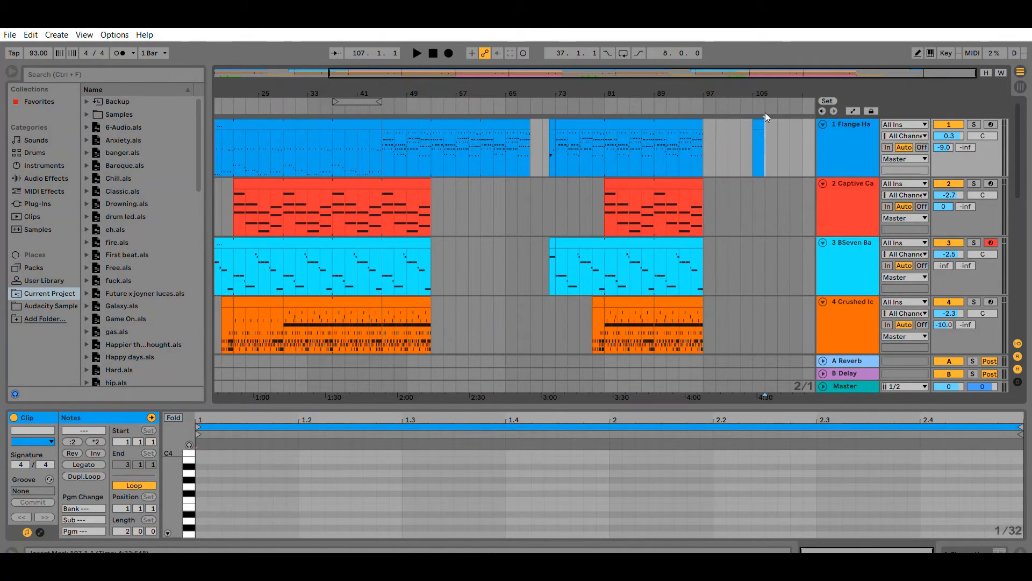
pyautogui.moveTo(767, 116); pyautogui.dragTo(735, 117)
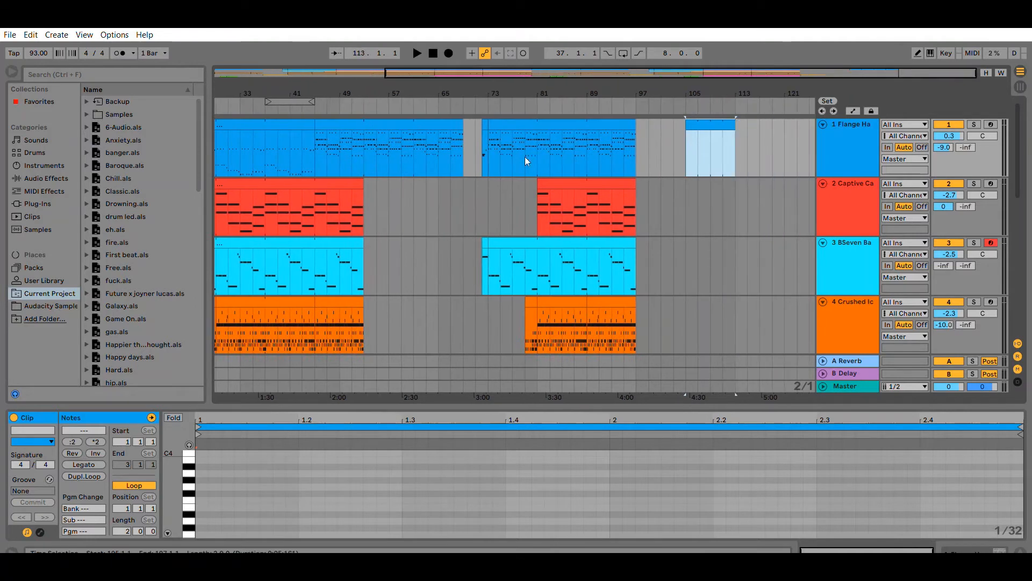
pyautogui.click(123, 530)
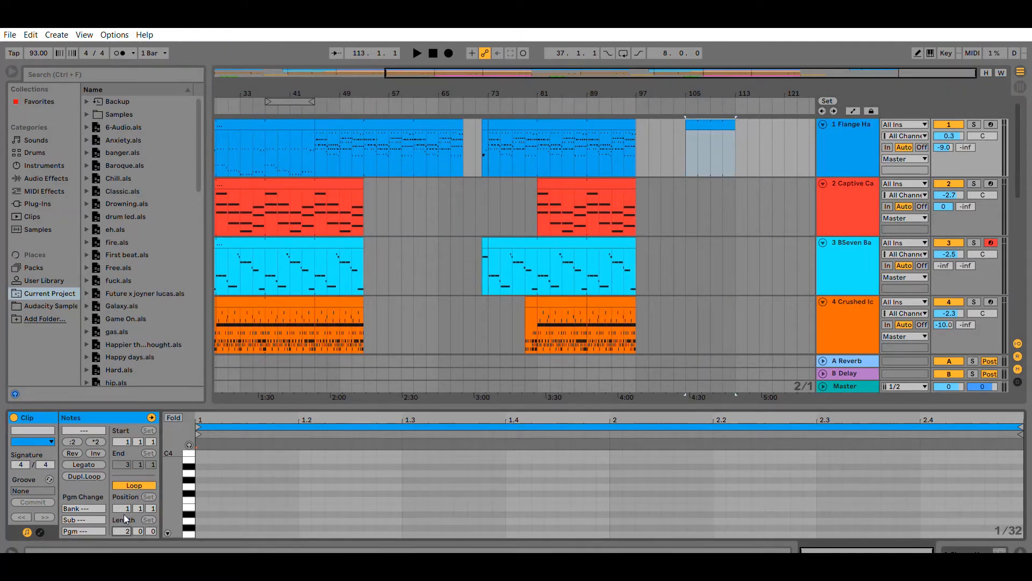
pyautogui.write('4')
pyautogui.press('Return')
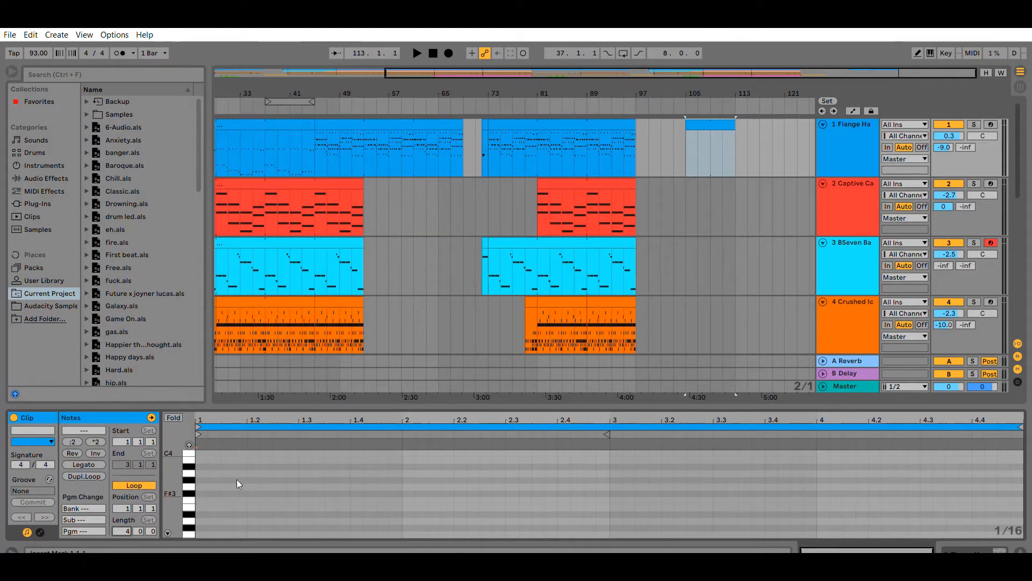
# Draw two one-bar notes around G3 and C4 at the start of the clip and copy them.
pyautogui.moveTo(200, 485)
pyautogui.mouseDown()
pyautogui.moveTo(339, 485)
pyautogui.moveTo(297, 483)
pyautogui.mouseUp()
pyautogui.moveTo(201, 457); pyautogui.dragTo(306, 457)
pyautogui.moveTo(324, 491); pyautogui.dragTo(235, 406)
pyautogui.hotkey('ctrl', 'c')
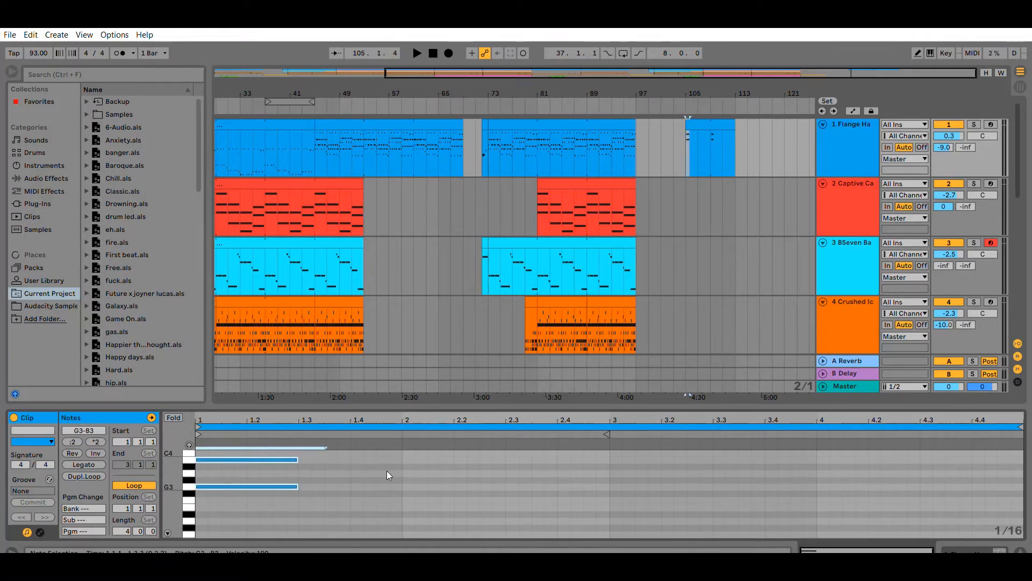
# Paste the note pair at bars 2 and 3 of the clip, transposing each copy higher.
pyautogui.click(402, 470)
pyautogui.hotkey('ctrl', 'v')
pyautogui.press('Up')
pyautogui.press('Up')
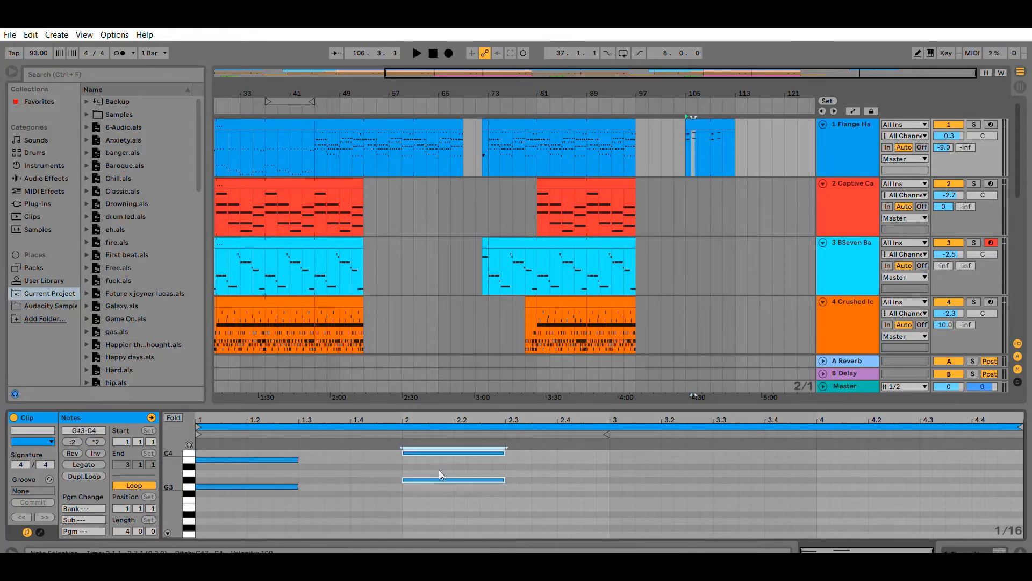
pyautogui.click(610, 480)
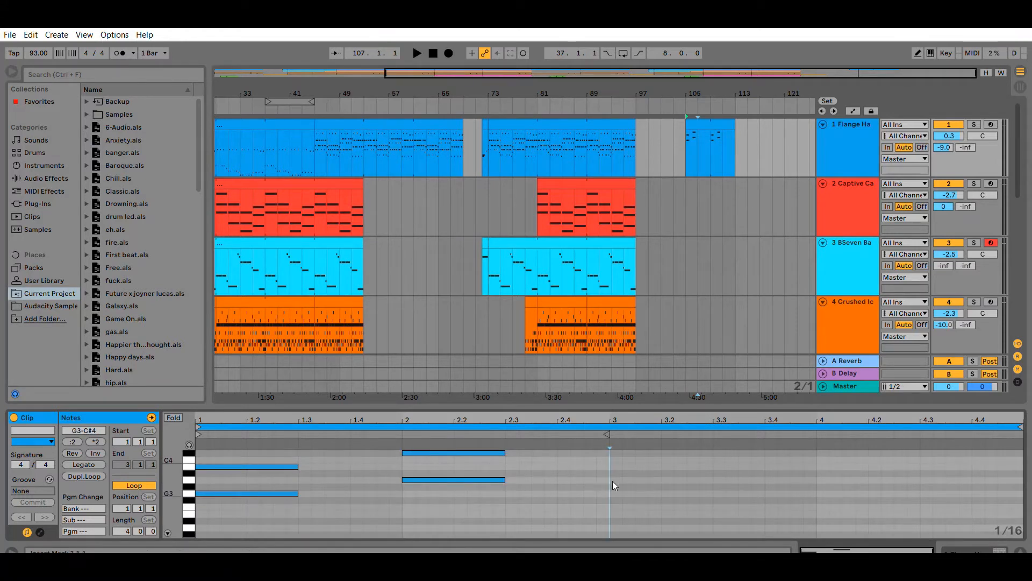
pyautogui.hotkey('ctrl', 'v')
pyautogui.press('Up')
pyautogui.press('Up')
pyautogui.press('Up')
pyautogui.press('Up')
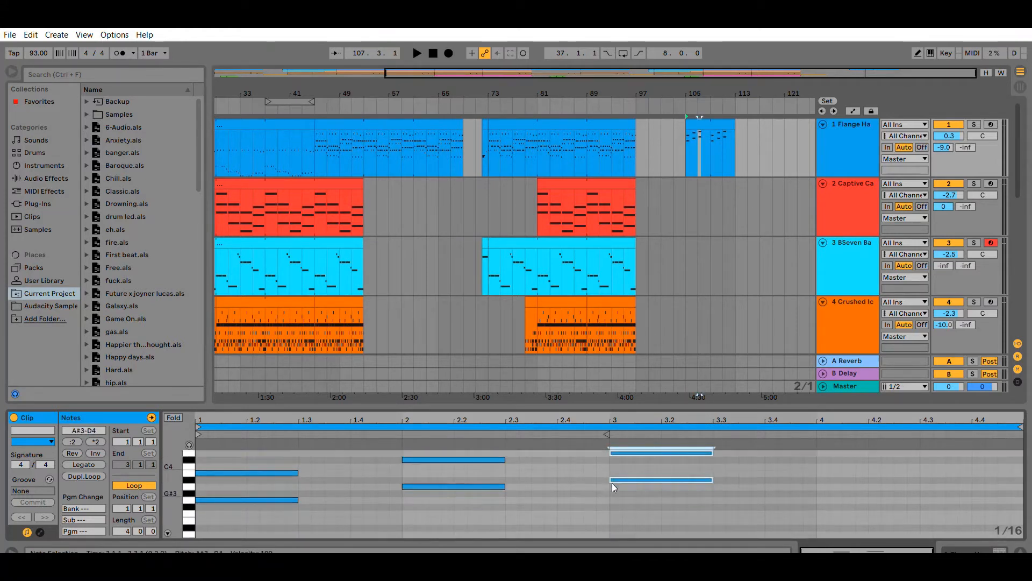
# Paste the note pair at bar 4 and transpose it up three semitones.
pyautogui.click(818, 482)
pyautogui.hotkey('ctrl', 'v')
pyautogui.press('Up')
pyautogui.press('Up')
pyautogui.press('Up')
pyautogui.press('Up')
pyautogui.press('Up')
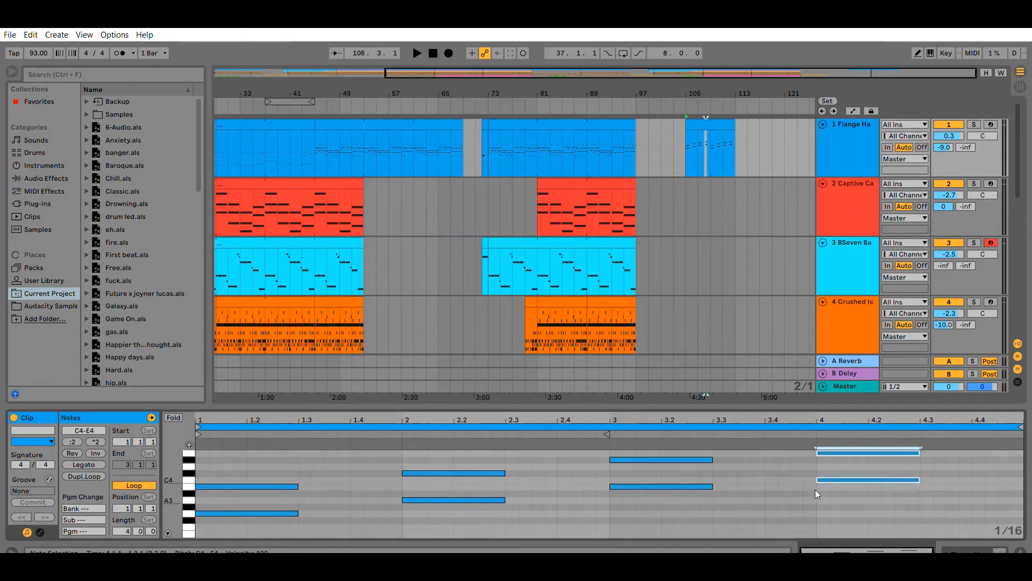
# Play back the new clip and stop playback.
pyautogui.click(202, 452)
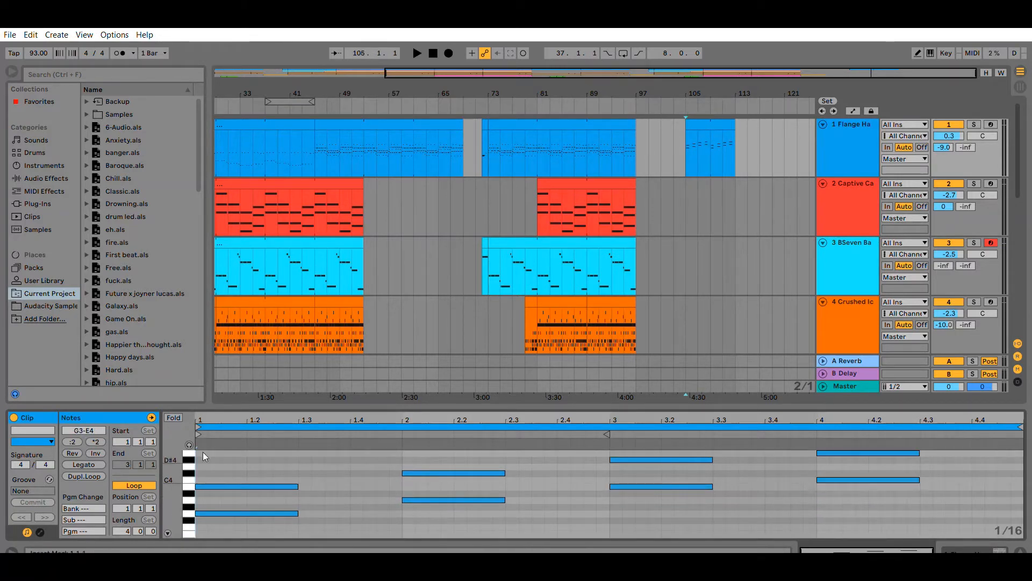
pyautogui.press('space')
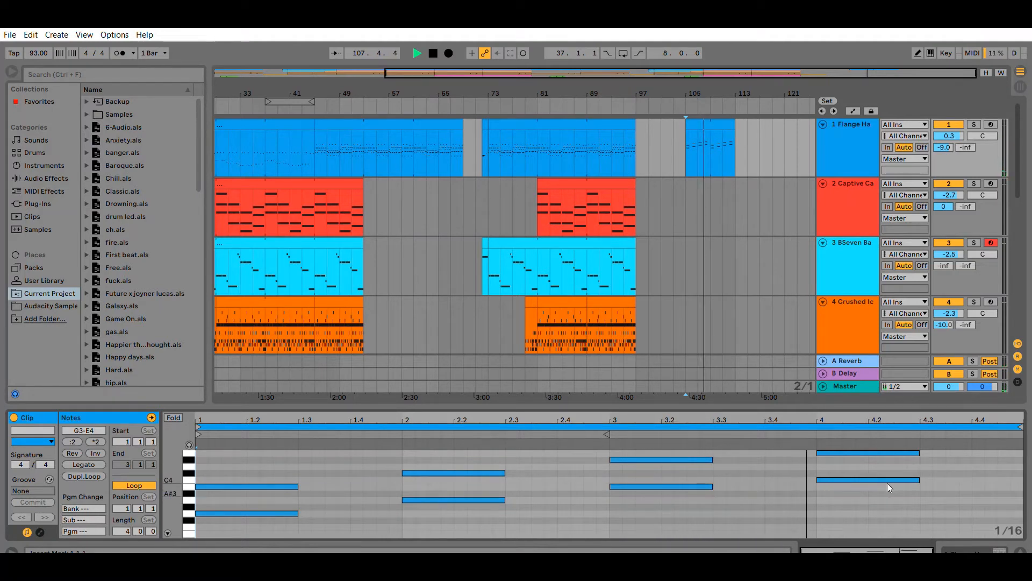
pyautogui.press('space')
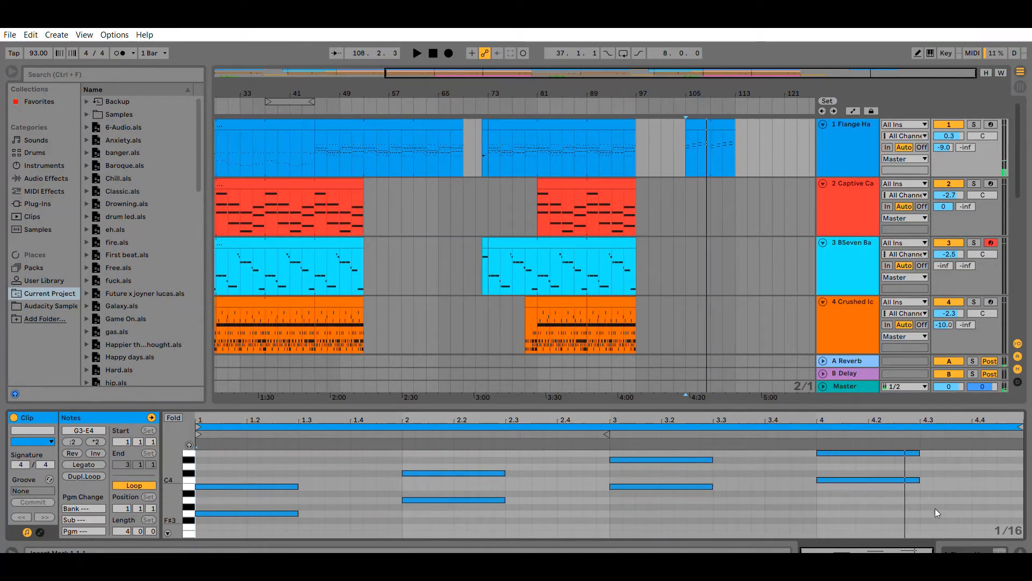
# Select all notes in the clip and delete them.
pyautogui.moveTo(936, 520); pyautogui.dragTo(224, 414)
pyautogui.press('Delete')
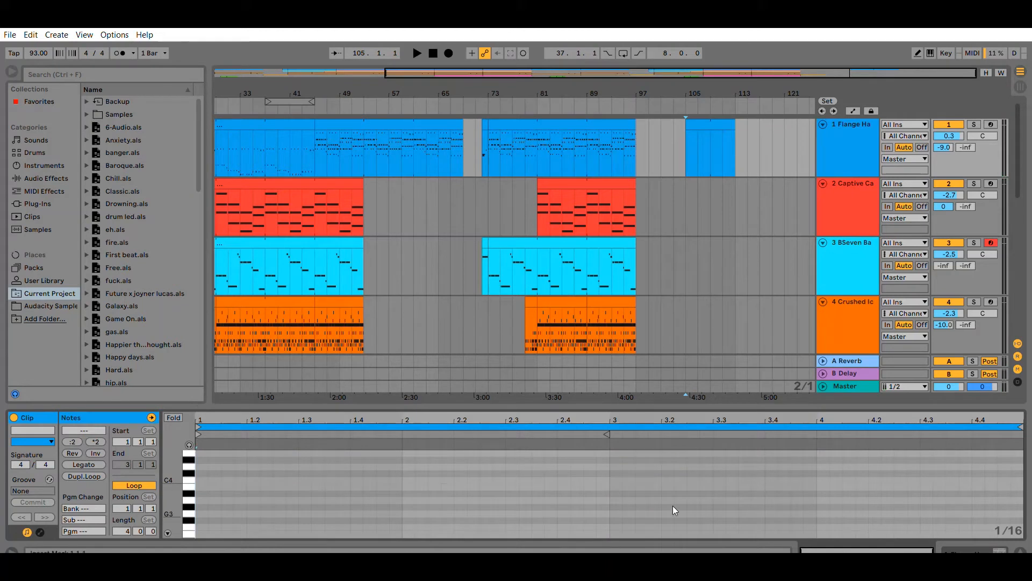
# Open the Flange Harp instrument and lower its Vibrato to 70.
pyautogui.hotkey('shift', 'Tab')
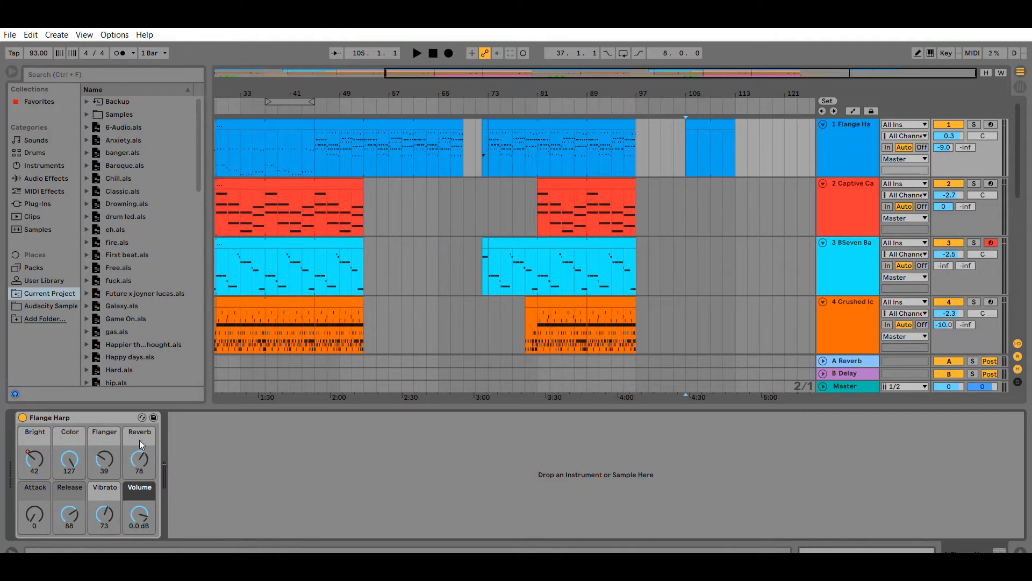
pyautogui.moveTo(109, 502)
pyautogui.mouseDown()
pyautogui.moveTo(108, 489)
pyautogui.moveTo(108, 510)
pyautogui.mouseUp()
pyautogui.moveTo(31, 504); pyautogui.dragTo(68, 504)
pyautogui.hotkey('shift', 'Tab')
pyautogui.hotkey('shift', 'Tab')
pyautogui.hotkey('shift', 'Tab')
pyautogui.hotkey('shift', 'Tab')
pyautogui.hotkey('shift', 'Tab')
pyautogui.hotkey('shift', 'Tab')
pyautogui.hotkey('shift', 'Tab')
pyautogui.hotkey('shift', 'Tab')
# Select the last Violin 1 clip and browse the file list of the Samples category.
pyautogui.scroll(-5, 727, 261)
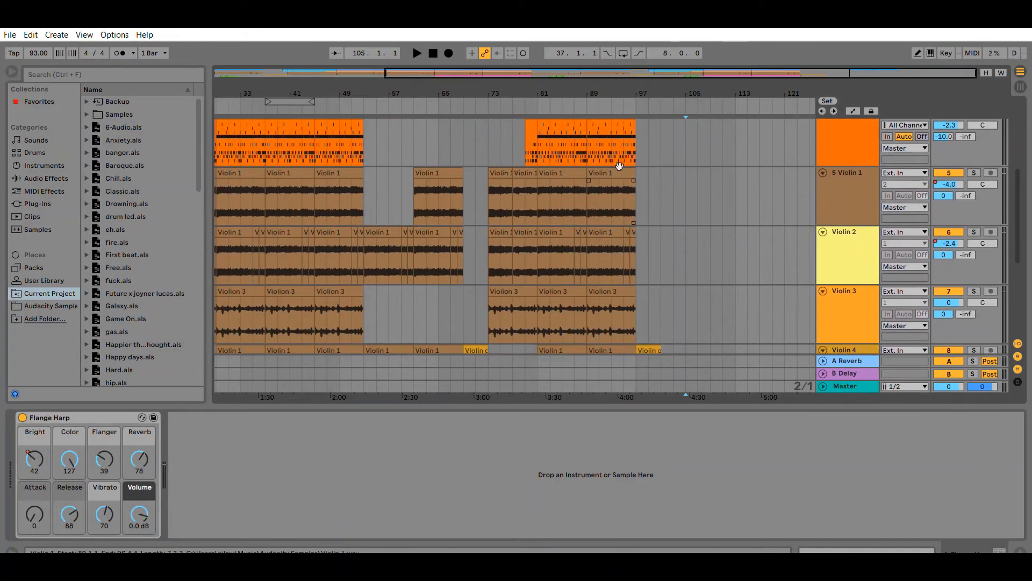
pyautogui.click(619, 165)
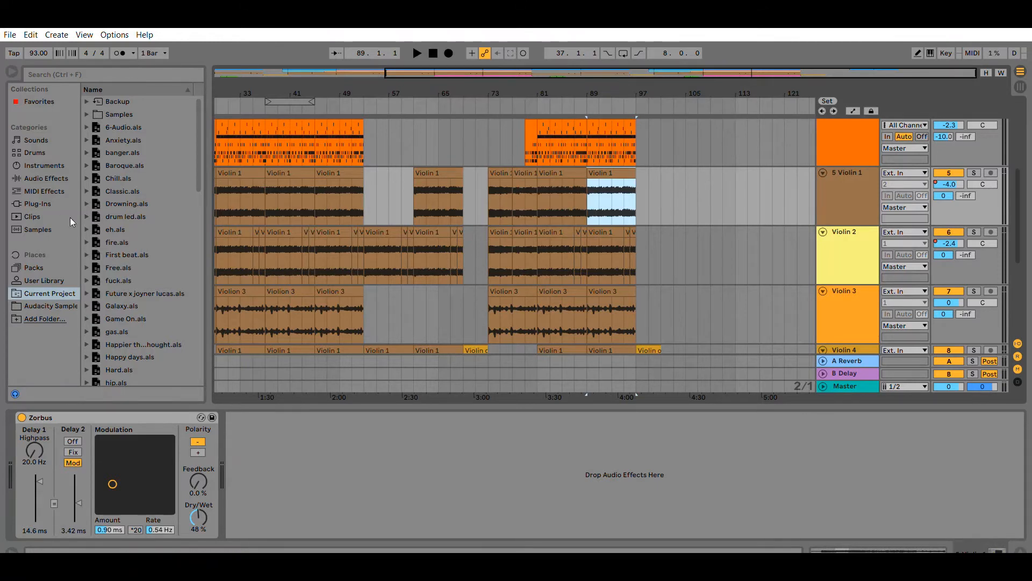
pyautogui.click(52, 229)
pyautogui.scroll(-5, 148, 246)
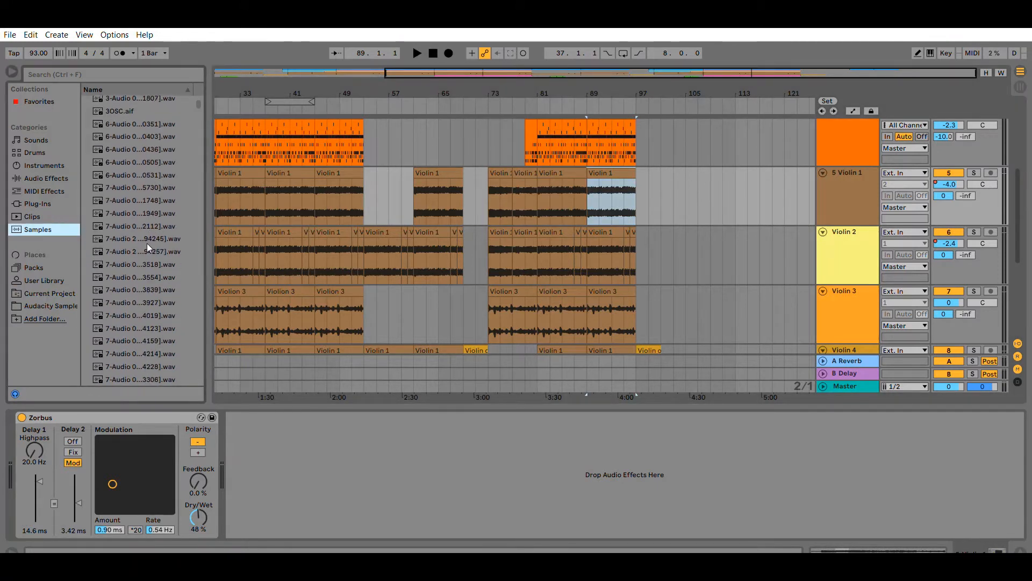
pyautogui.scroll(-3, 559, 212)
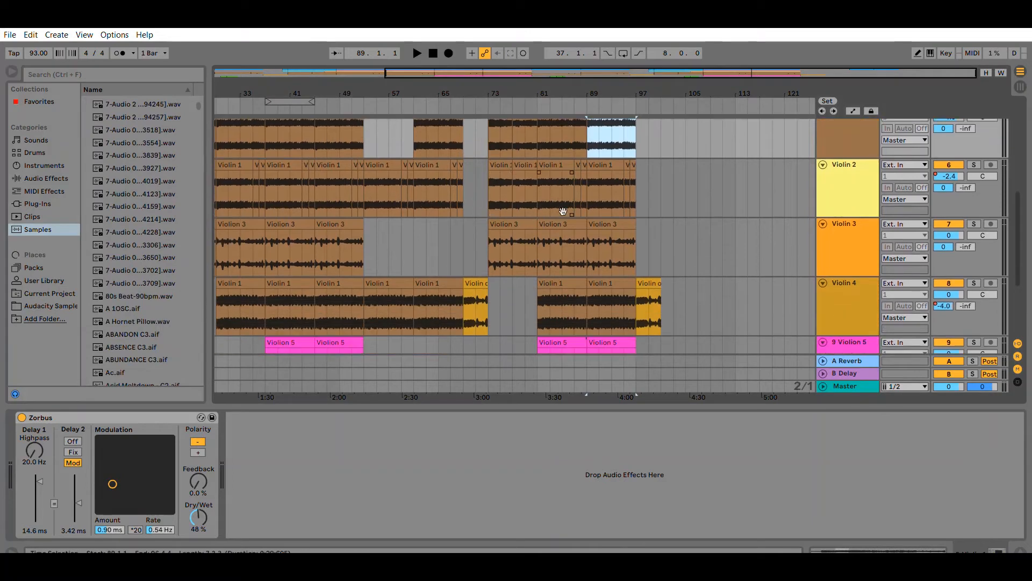
pyautogui.scroll(2, 682, 204)
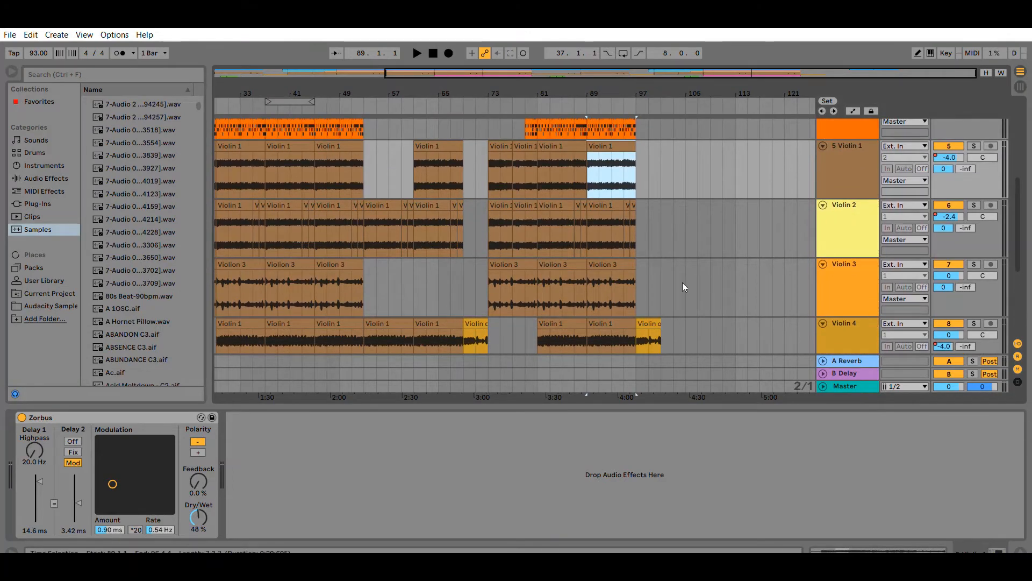
# Inspect the Violin 1 track and its clips, and scroll further through the samples list.
pyautogui.click(490, 211)
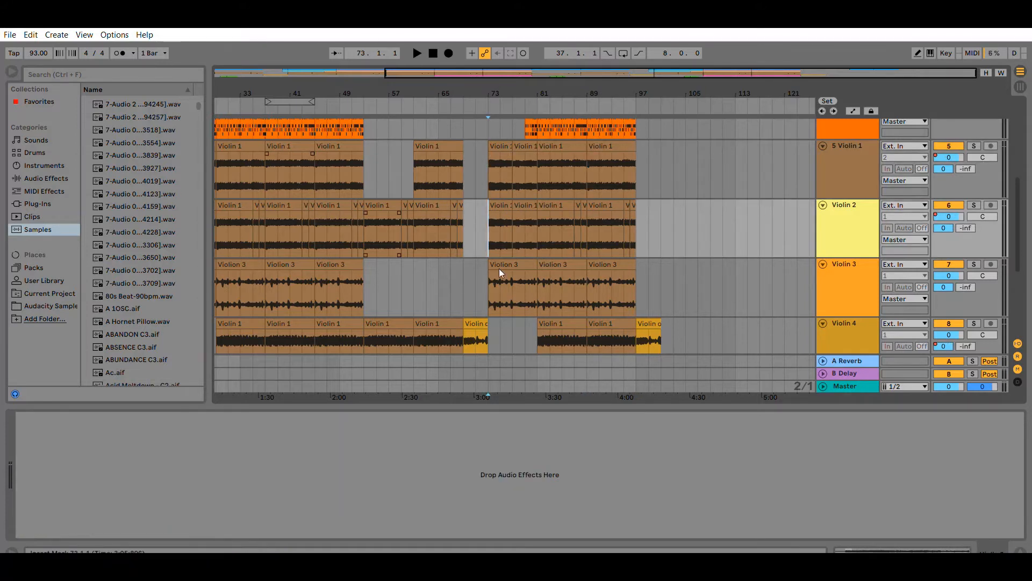
pyautogui.click(486, 168)
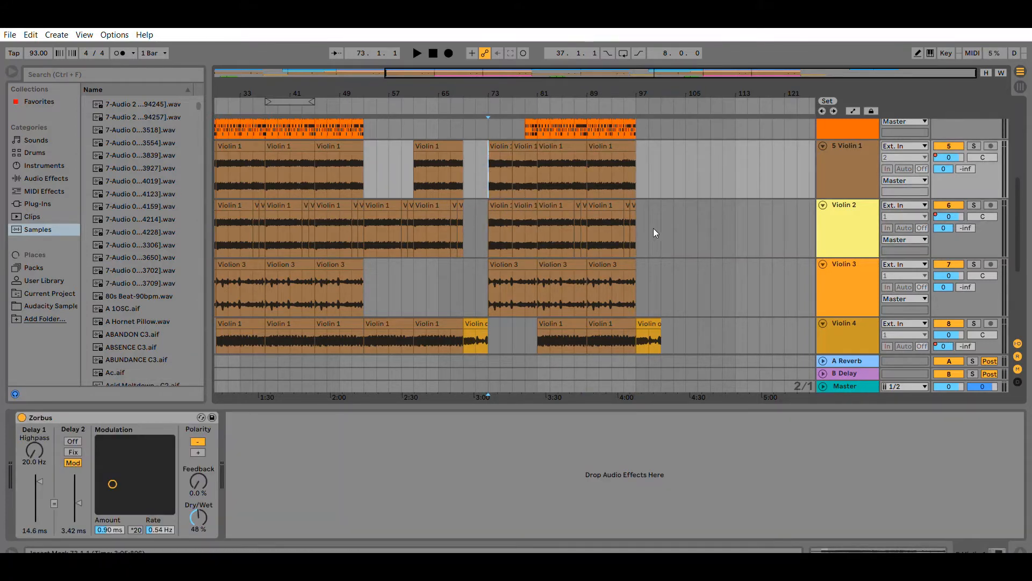
pyautogui.click(832, 155)
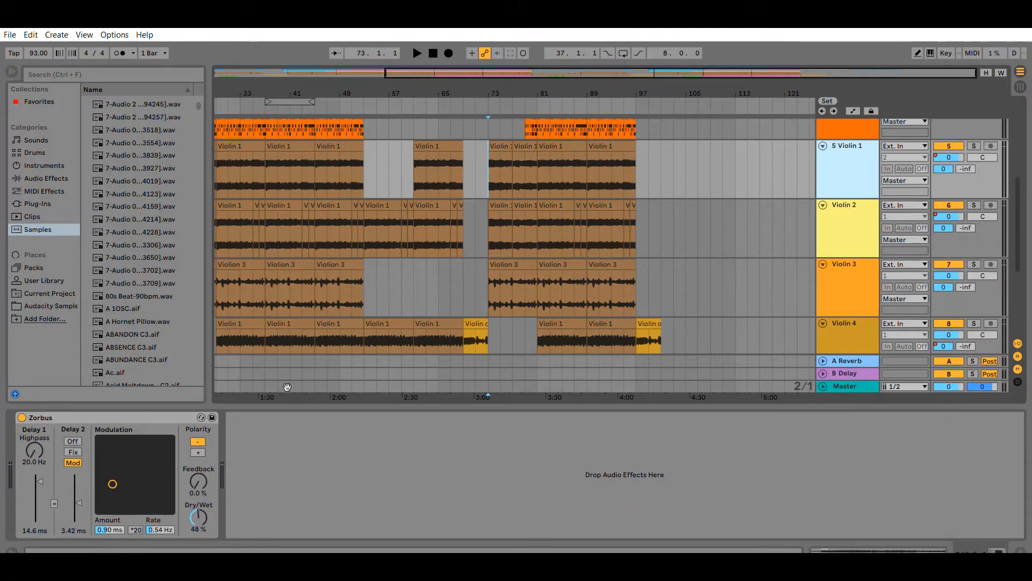
pyautogui.click(616, 144)
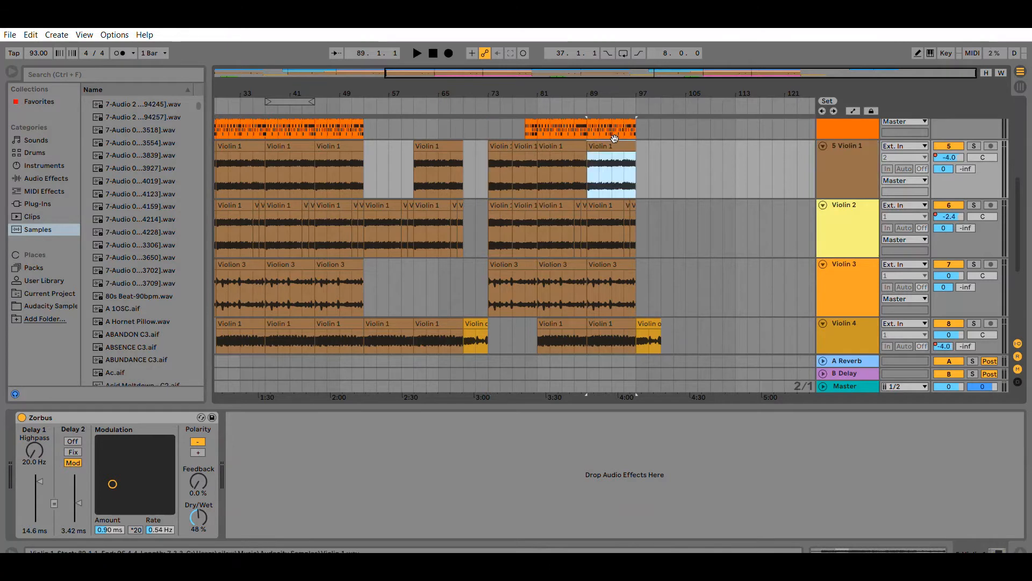
pyautogui.scroll(-5, 128, 215)
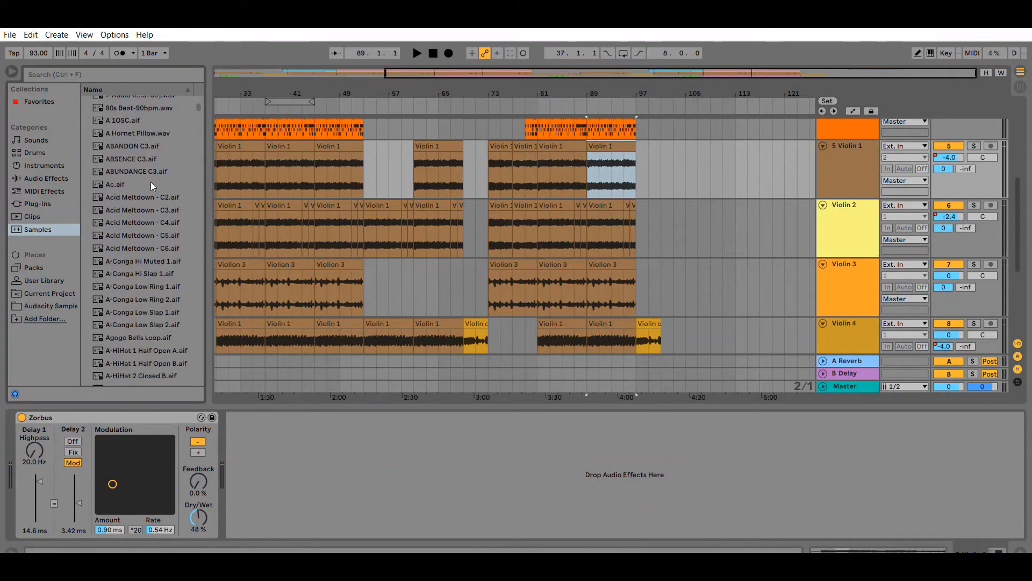
# Drop Acid Meltdown - C2.aif onto the Violin 2 track near bar 113 and transpose the sample up to 1 st.
pyautogui.click(151, 192)
pyautogui.moveTo(151, 182)
pyautogui.mouseDown()
pyautogui.moveTo(485, 178)
pyautogui.moveTo(710, 223)
pyautogui.moveTo(739, 218)
pyautogui.mouseUp()
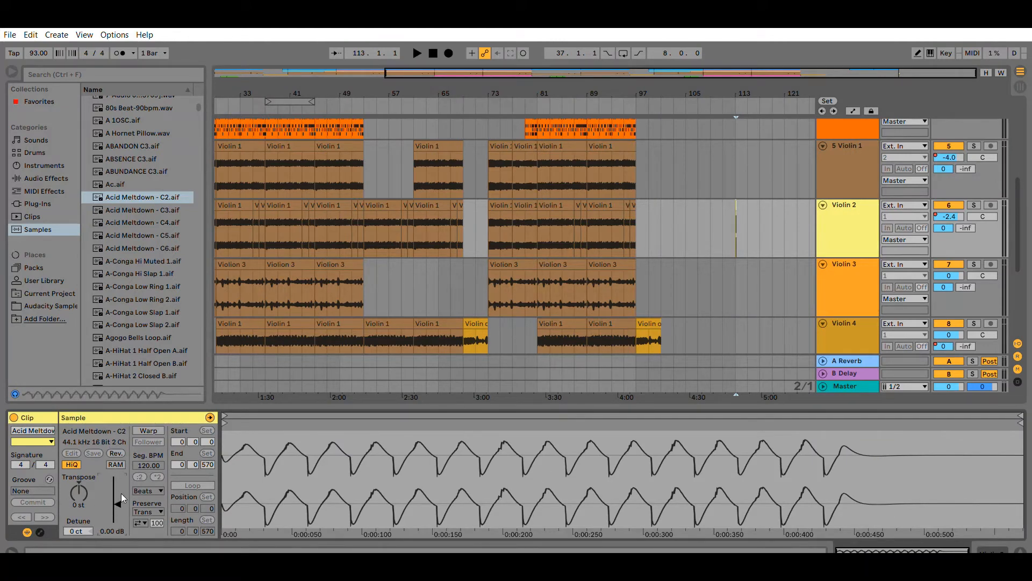
pyautogui.moveTo(74, 481); pyautogui.dragTo(74, 478)
pyautogui.moveTo(791, 226); pyautogui.dragTo(723, 204)
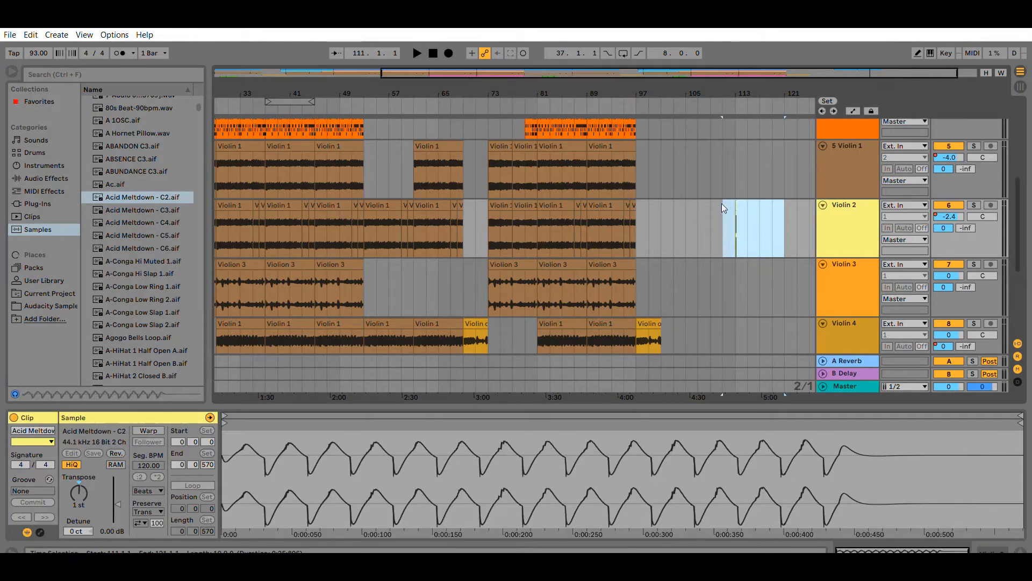
pyautogui.click(808, 223)
pyautogui.scroll(-2, 763, 224)
pyautogui.scroll(4, 763, 224)
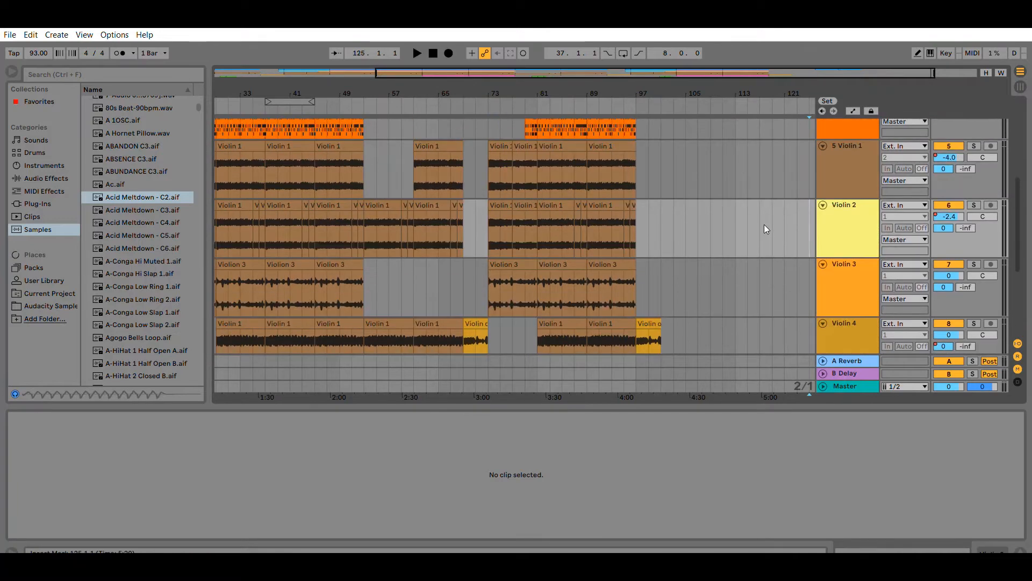
pyautogui.scroll(3, 764, 224)
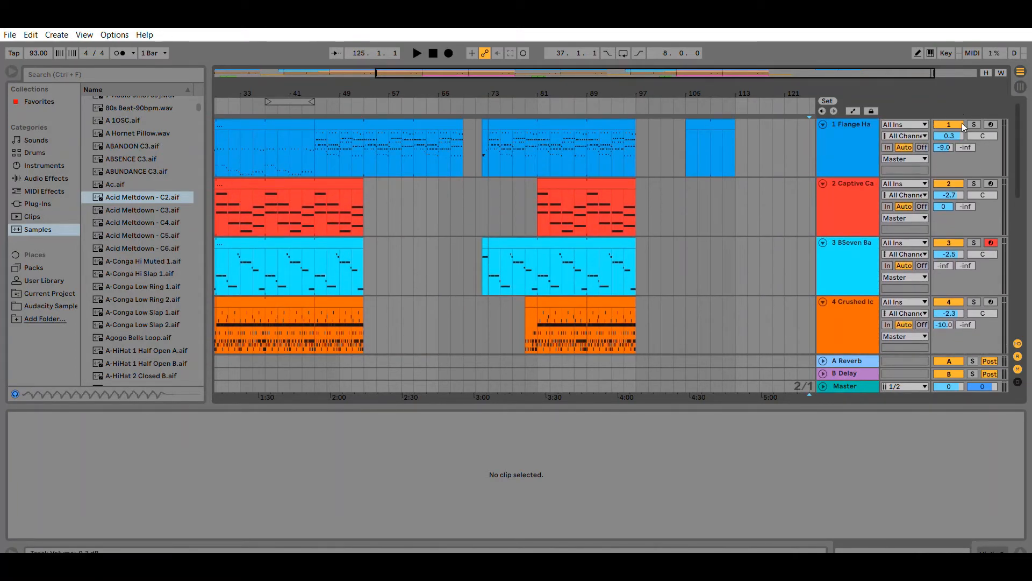
# Play the arrangement from bar 73 while switching the Flange Harp track off and back on.
pyautogui.click(1020, 74)
pyautogui.press('Tab')
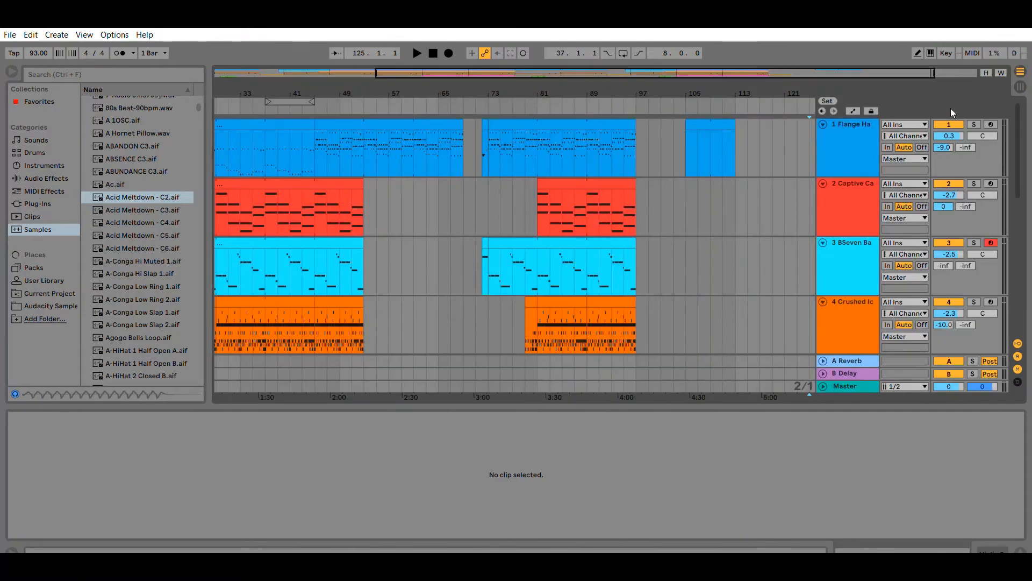
pyautogui.press('F1')
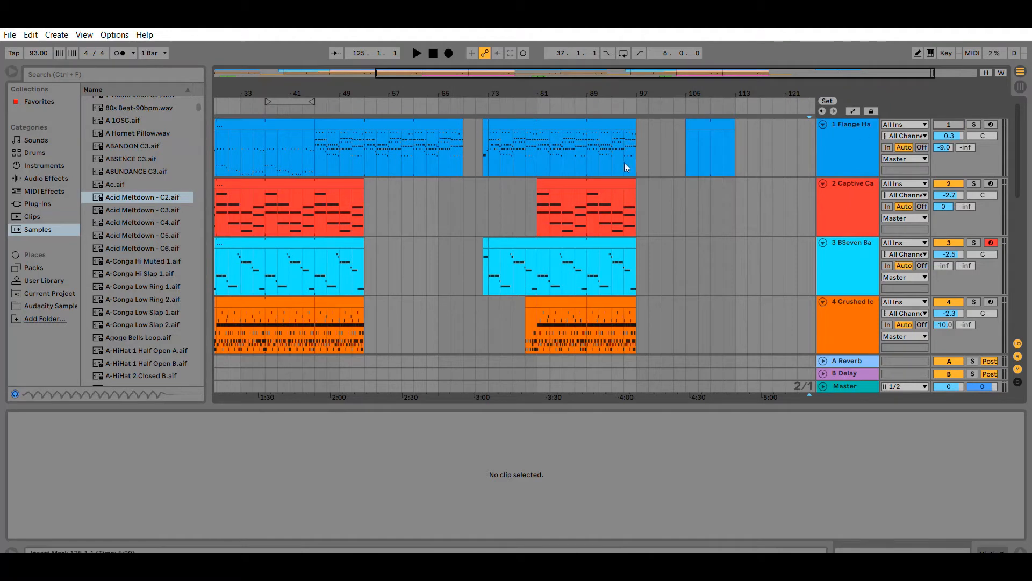
pyautogui.click(490, 147)
pyautogui.press('space')
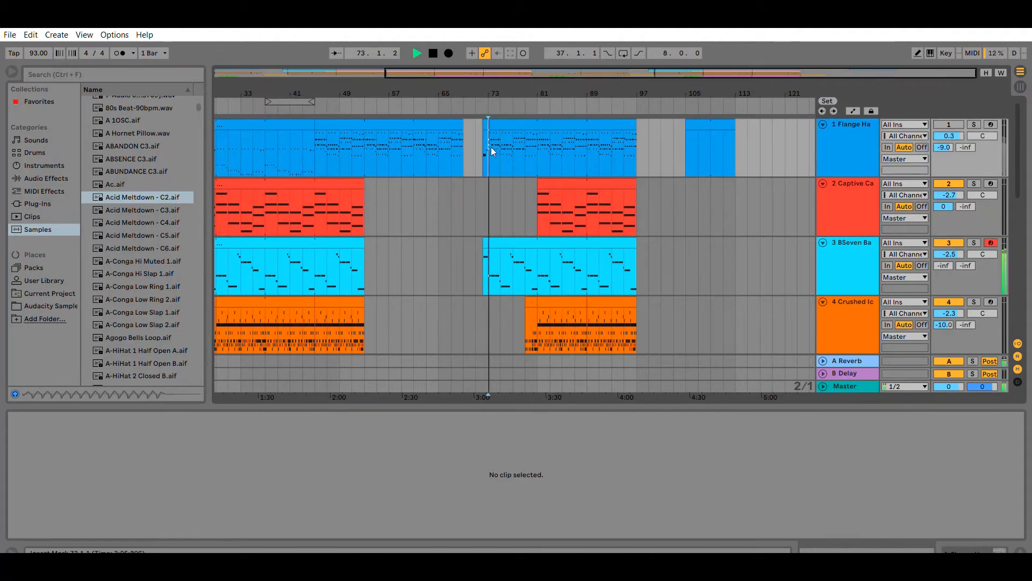
pyautogui.press('space')
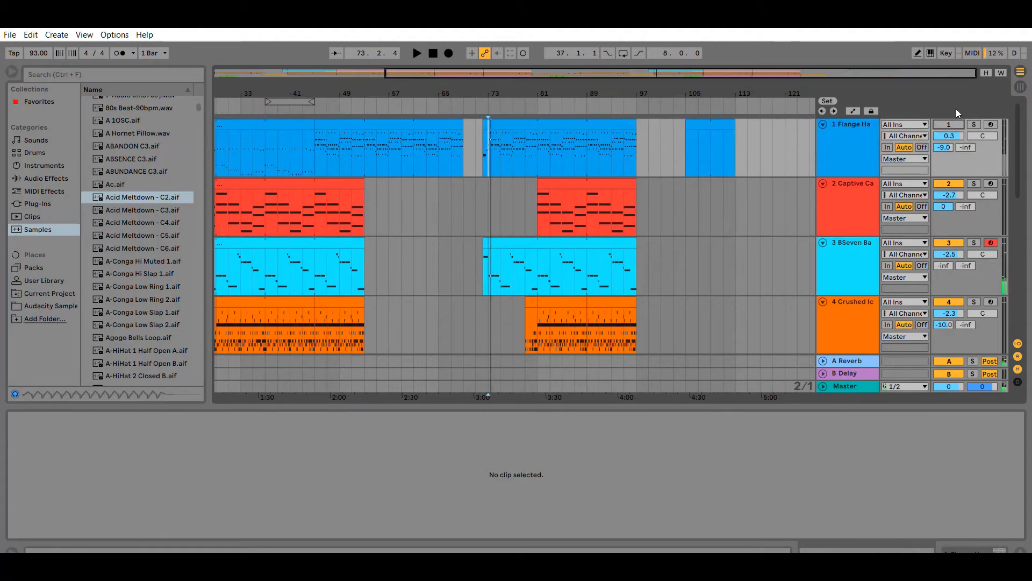
pyautogui.click(955, 123)
pyautogui.press('space')
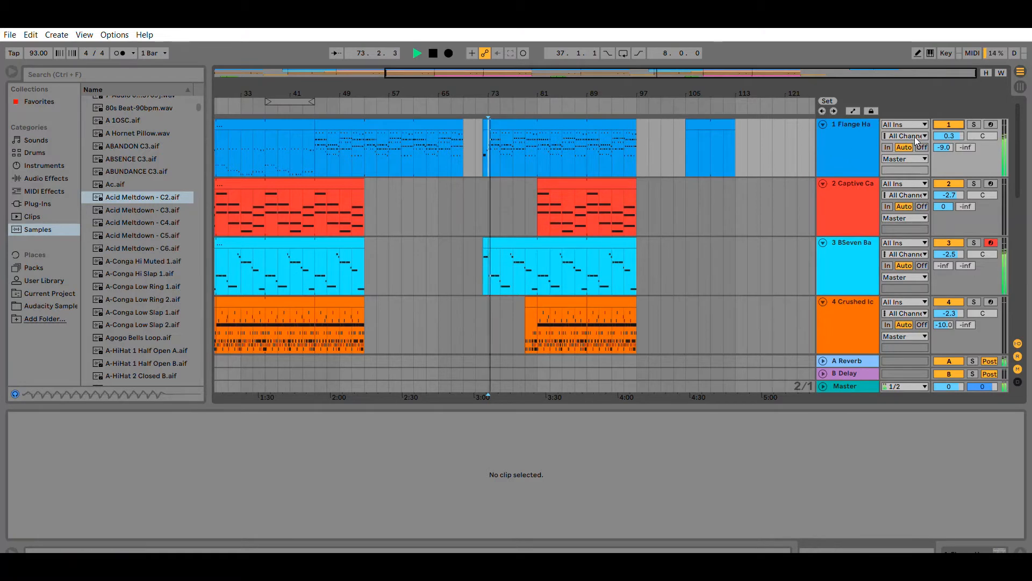
pyautogui.press('space')
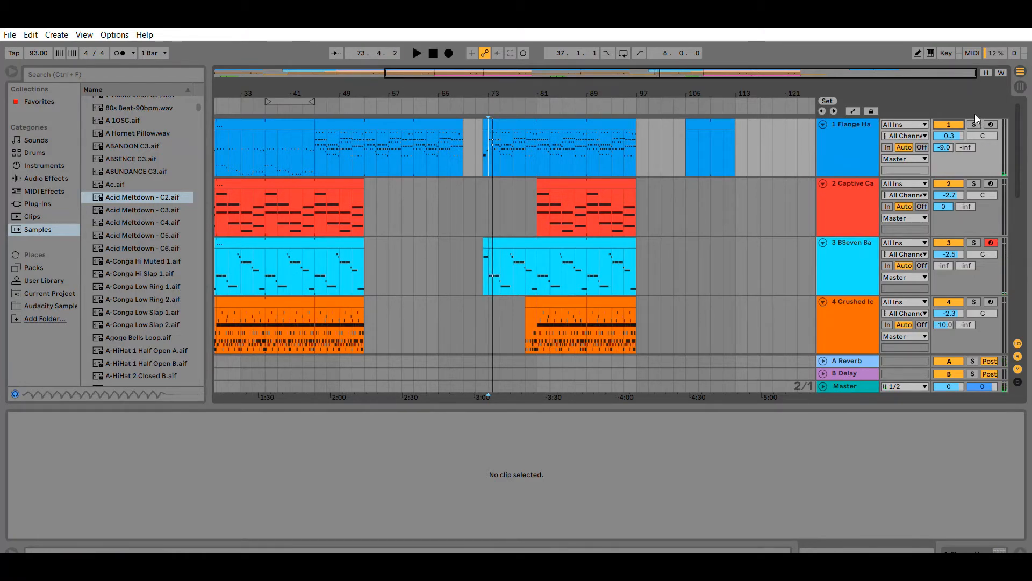
# Play the Flange Harp track soloed, then unsolo it.
pyautogui.click(974, 123)
pyautogui.press('space')
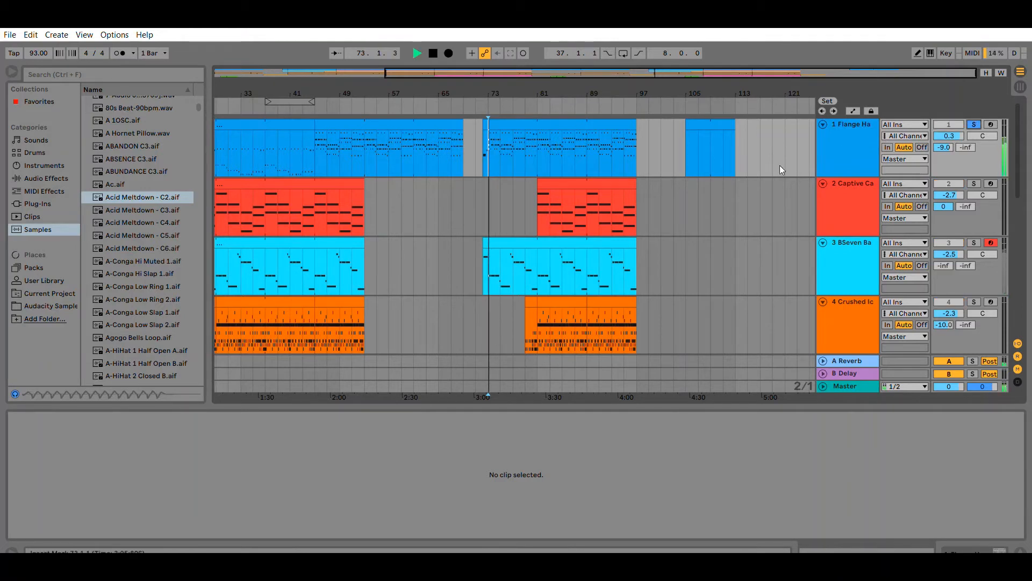
pyautogui.press('space')
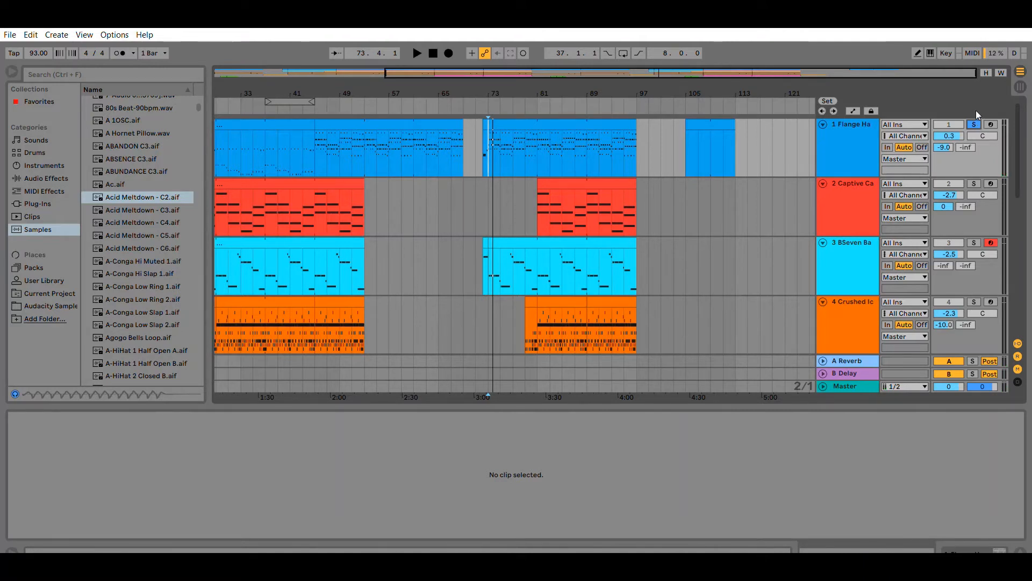
pyautogui.click(974, 125)
# Toggle the Captive Ca track's solo and the Flange Harp track's record arm on and off.
pyautogui.click(974, 184)
pyautogui.click(974, 183)
pyautogui.click(990, 125)
pyautogui.click(990, 124)
pyautogui.scroll(-5, 946, 193)
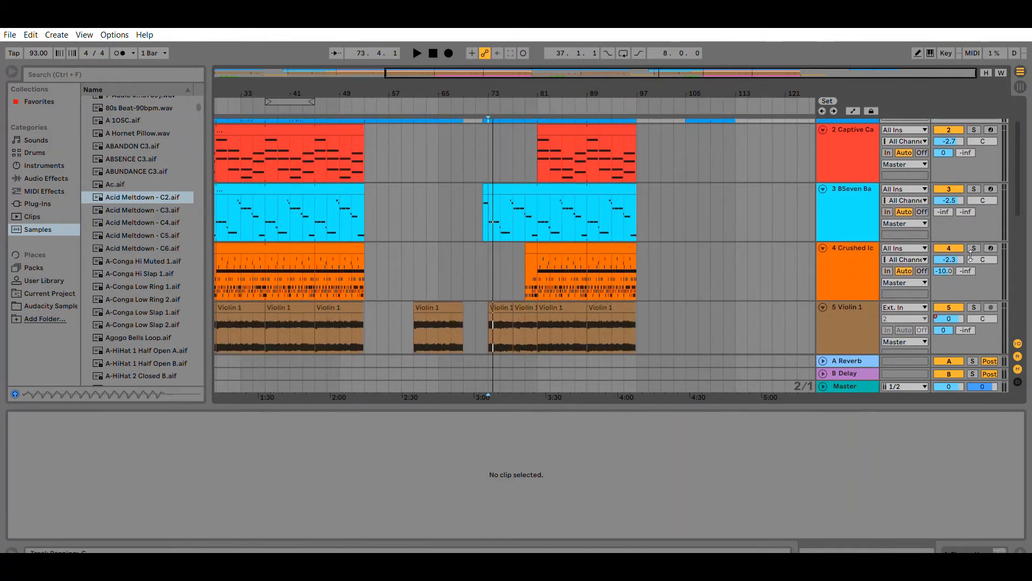
pyautogui.scroll(5, 938, 261)
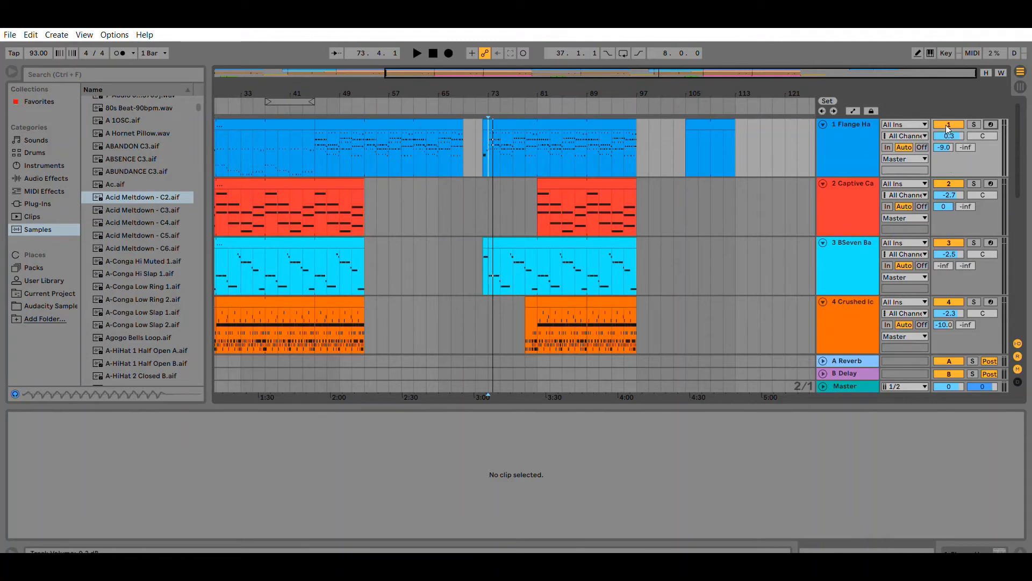
# Solo the Flange Harp track and sweep its pan from 50L to 37R and back to centre while playing.
pyautogui.moveTo(983, 136); pyautogui.dragTo(983, 142)
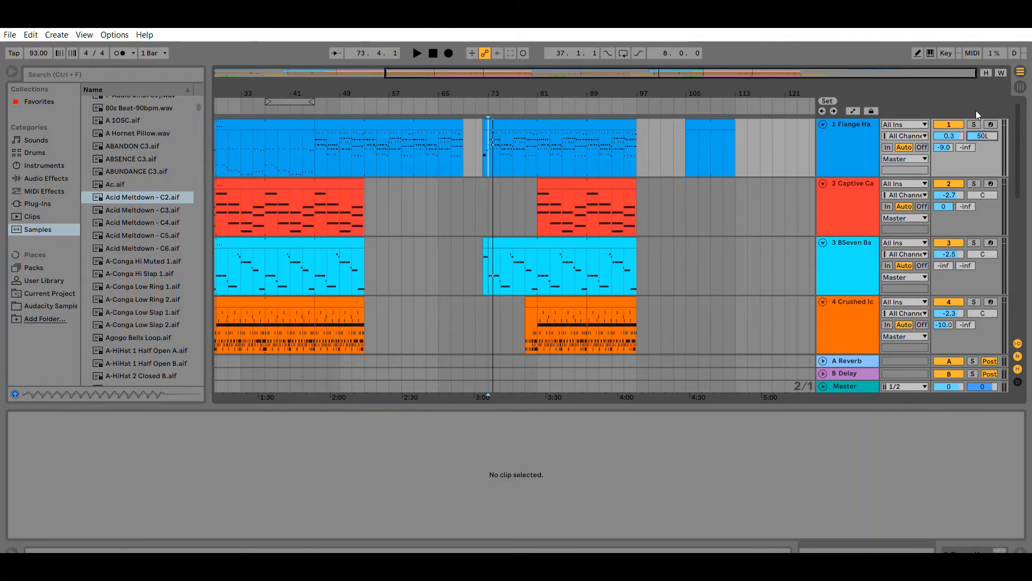
pyautogui.click(975, 124)
pyautogui.press('space')
pyautogui.moveTo(985, 134); pyautogui.dragTo(984, 81)
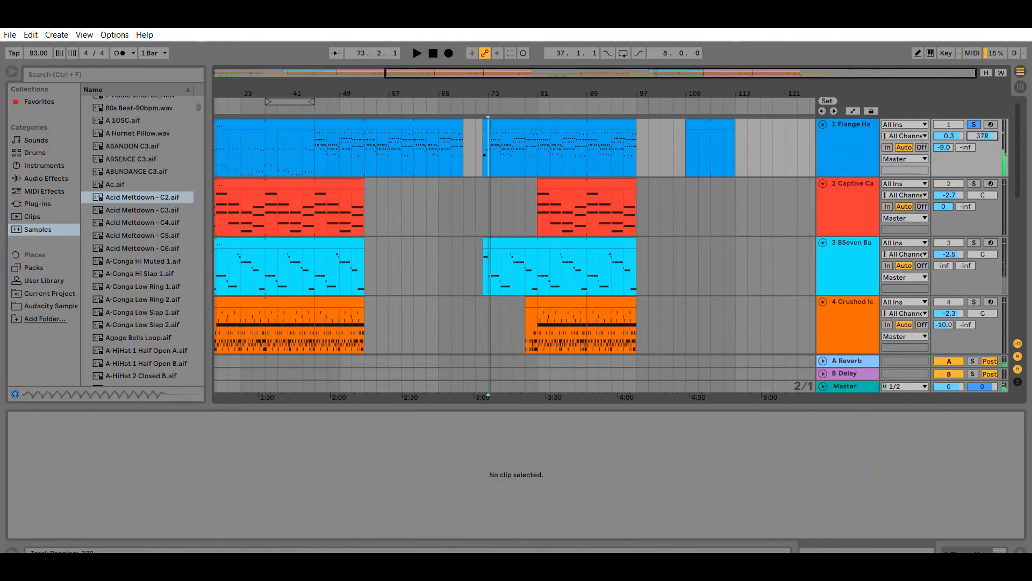
pyautogui.moveTo(984, 135); pyautogui.dragTo(984, 159)
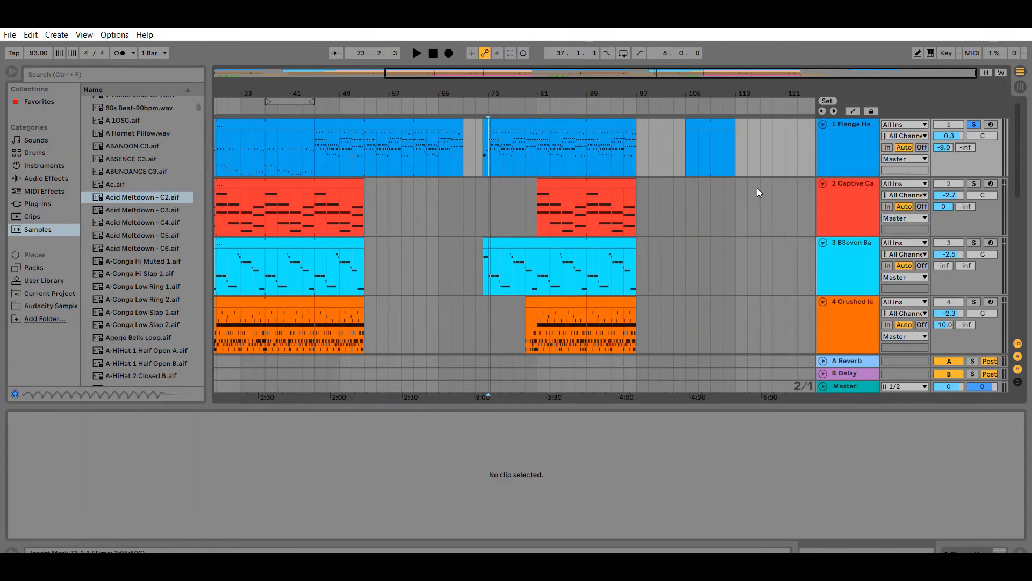
# Delete the Flange Harp clip at bar 105.
pyautogui.click(717, 117)
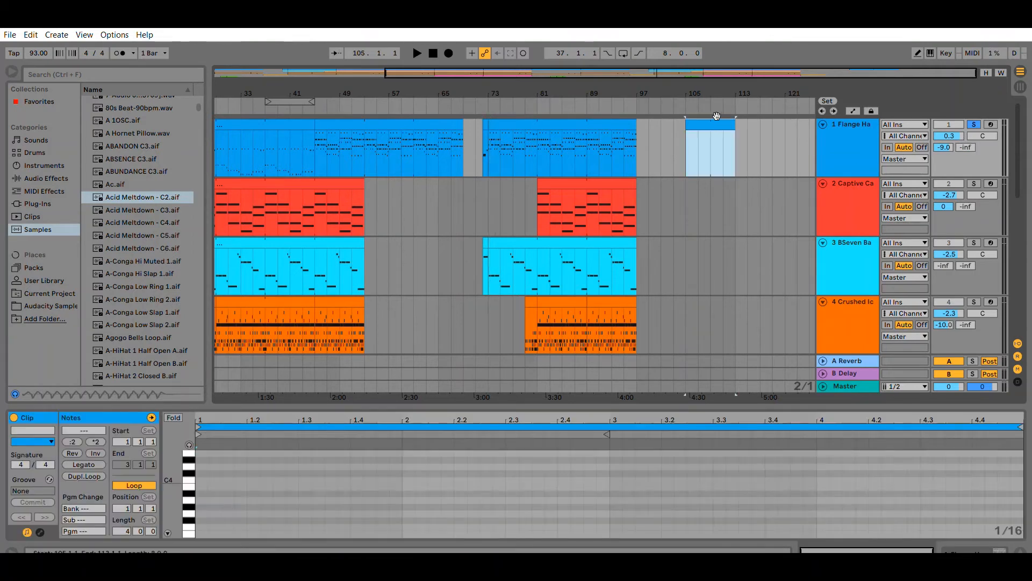
pyautogui.press('Delete')
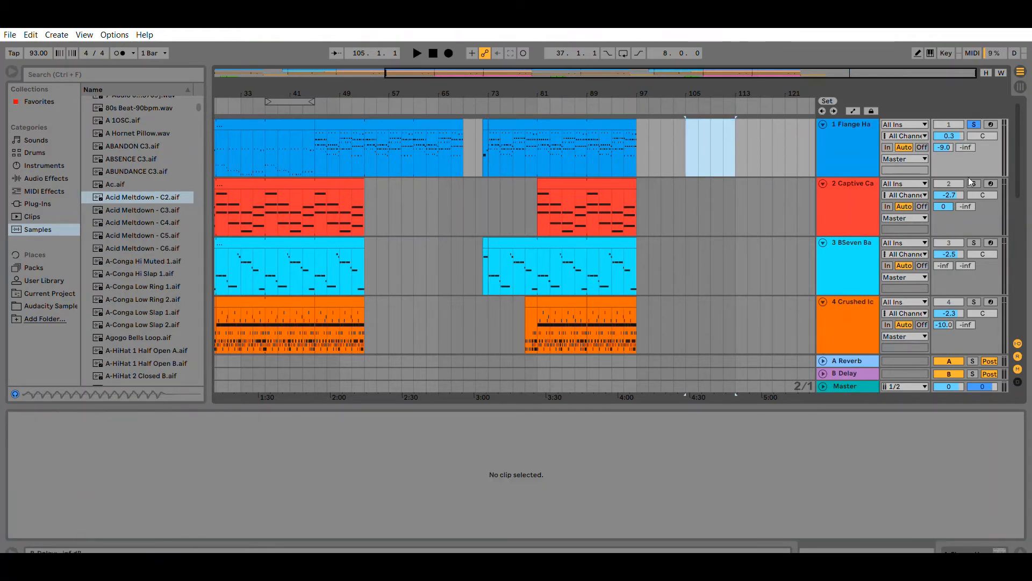
pyautogui.click(698, 262)
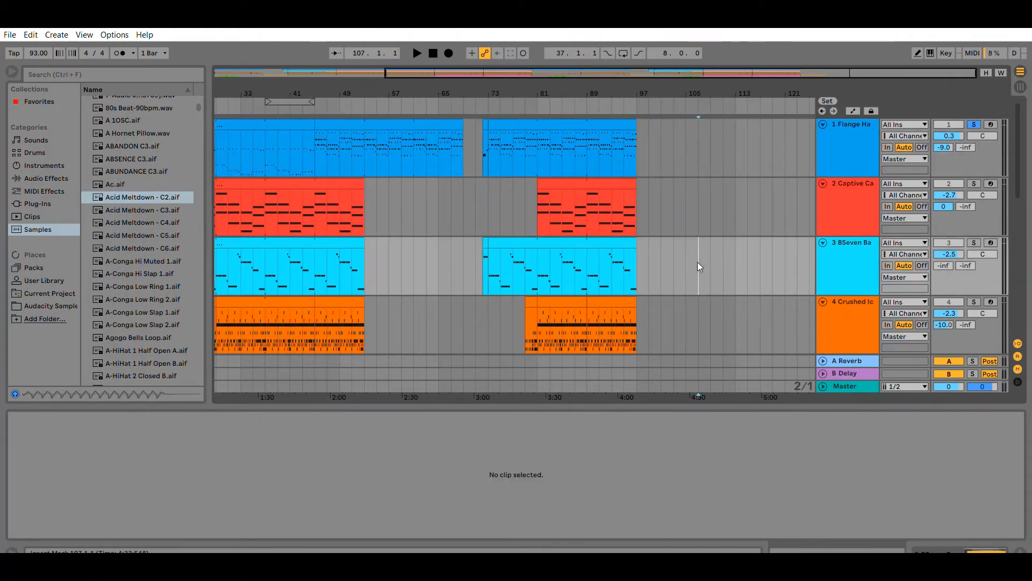
# Open the Audio Effects category and show the Flange Harp track's device chain.
pyautogui.click(37, 178)
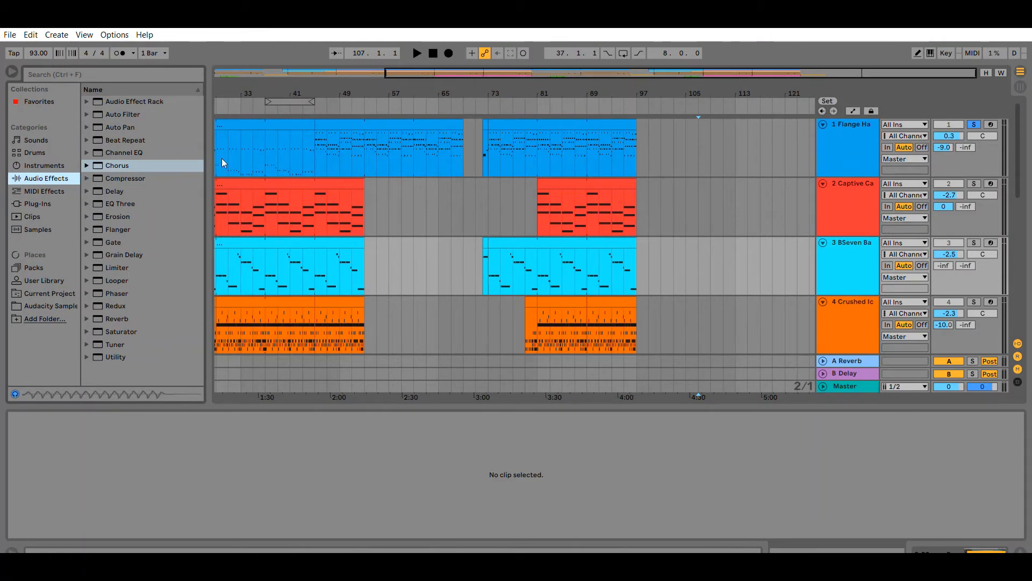
pyautogui.click(821, 130)
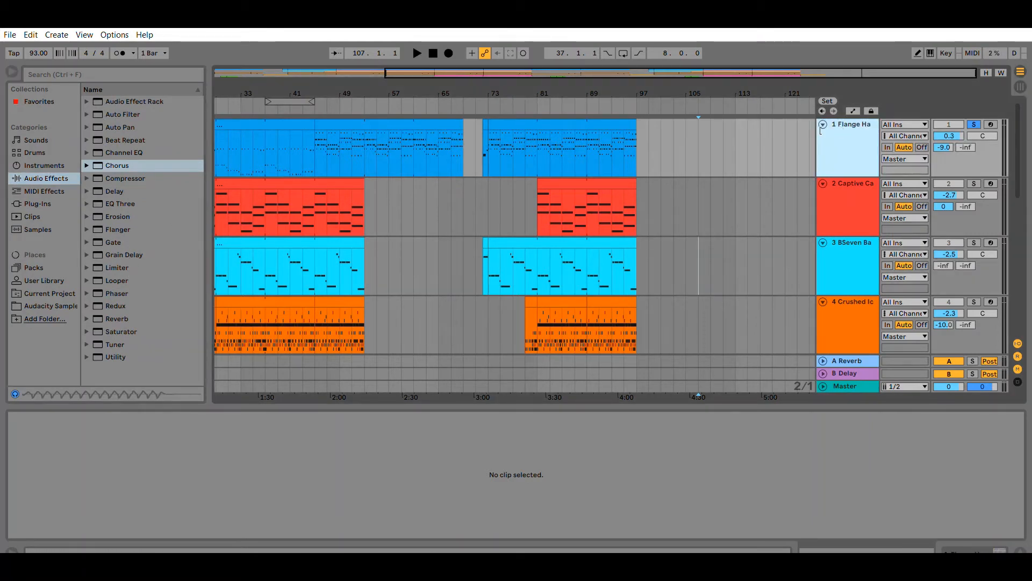
pyautogui.click(981, 547)
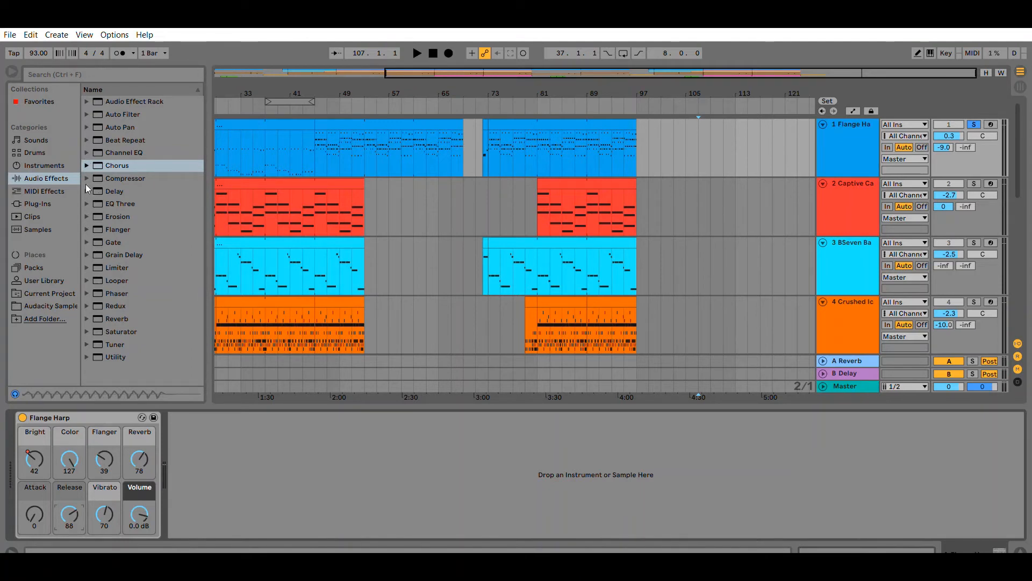
# Add the EQ Three Hi preset after the Flange Harp instrument, then delete it.
pyautogui.click(145, 205)
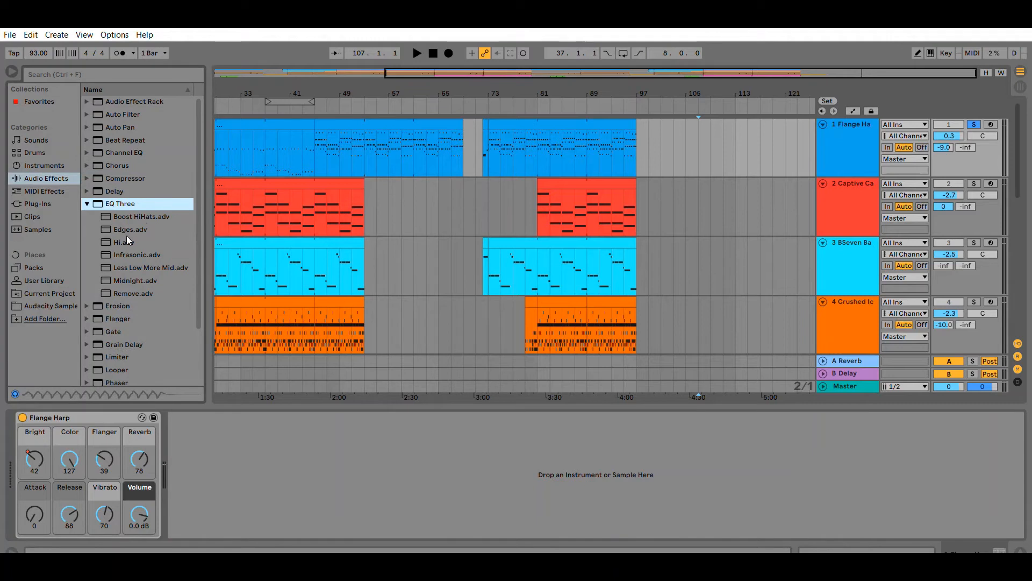
pyautogui.moveTo(131, 240); pyautogui.dragTo(270, 442)
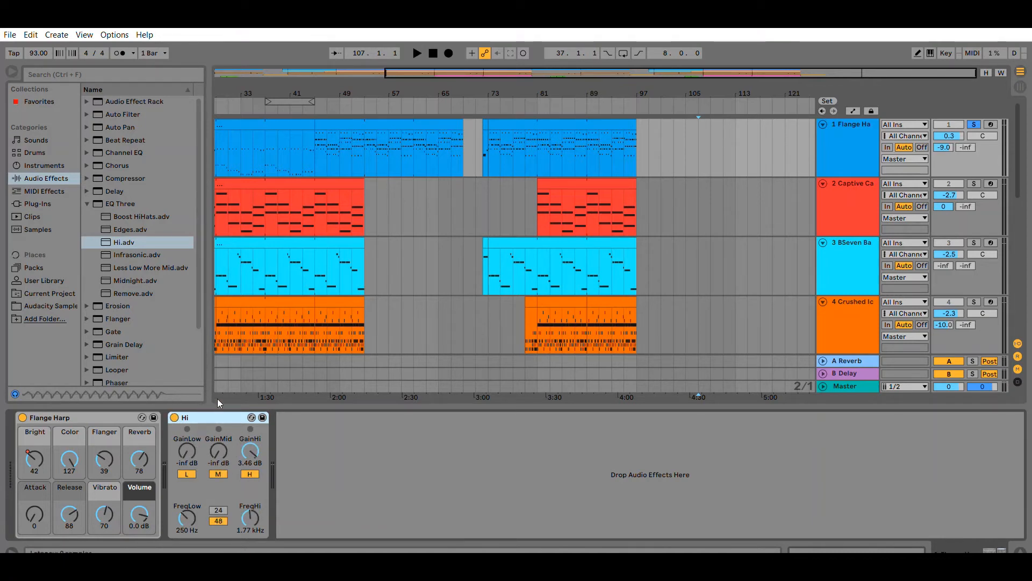
pyautogui.press('Delete')
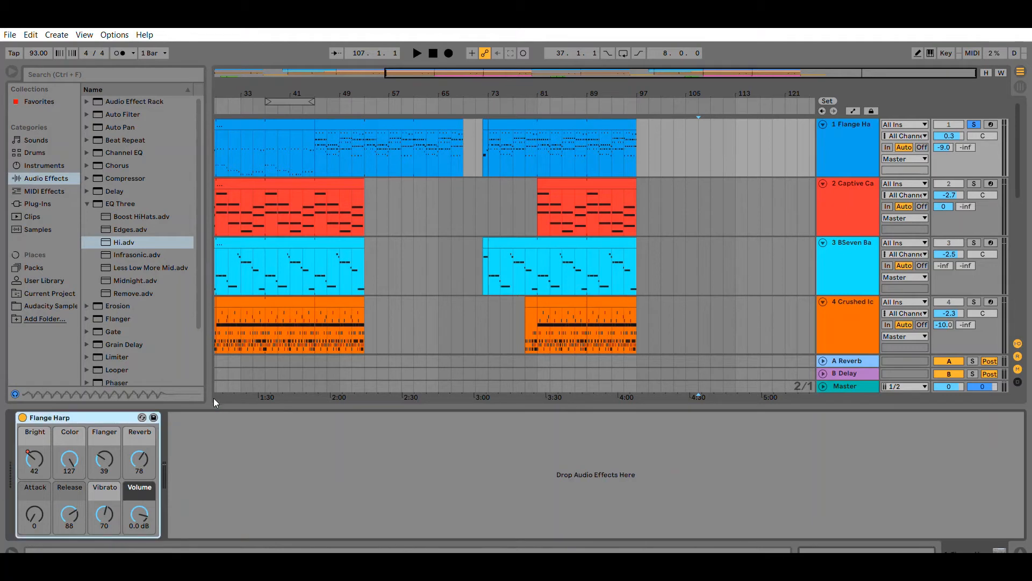
# Browse the Audio Effects folders, opening Auto Pan's presets, then view the B Delay return track's Delay device.
pyautogui.click(86, 204)
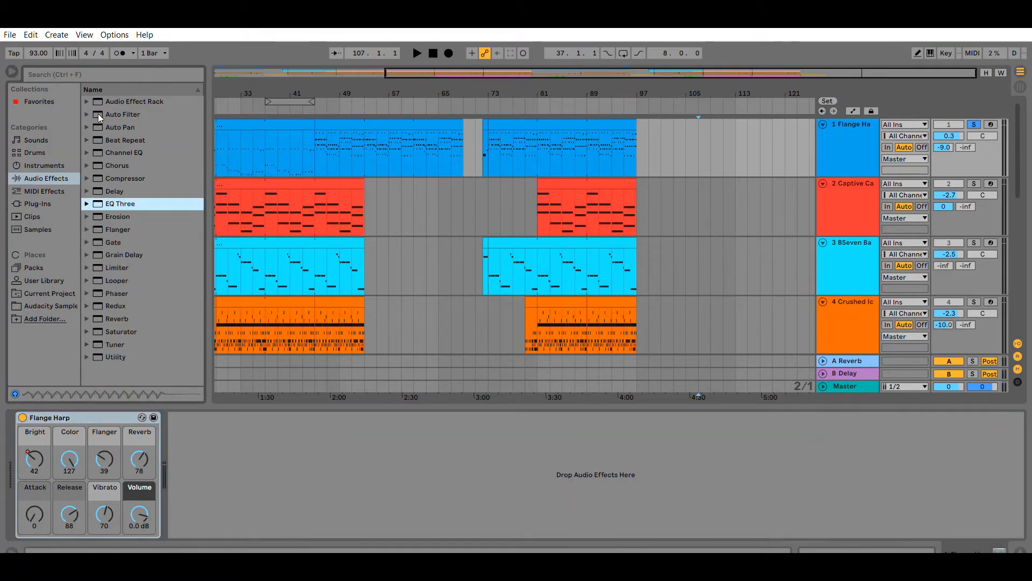
pyautogui.click(87, 127)
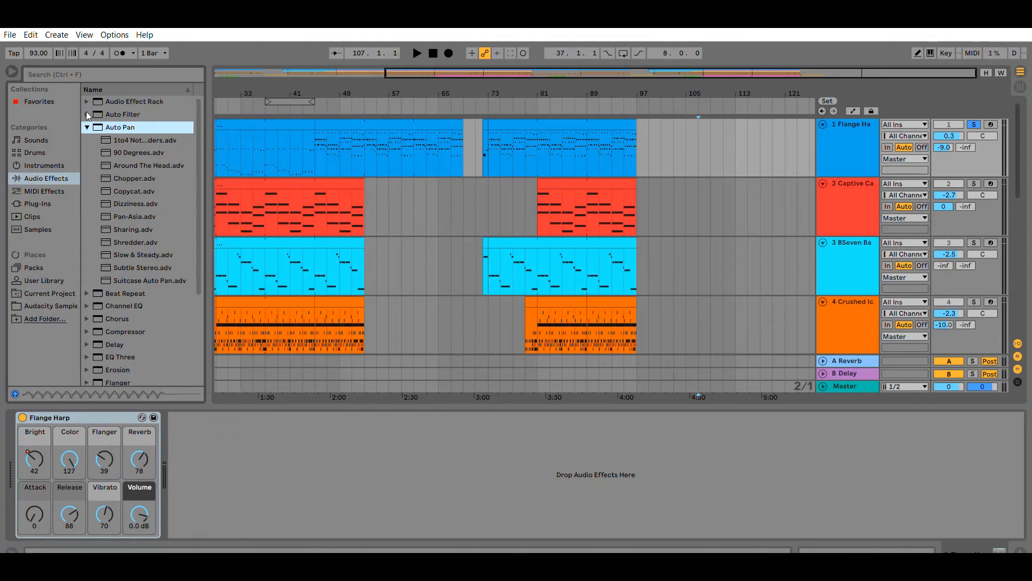
pyautogui.press('Left')
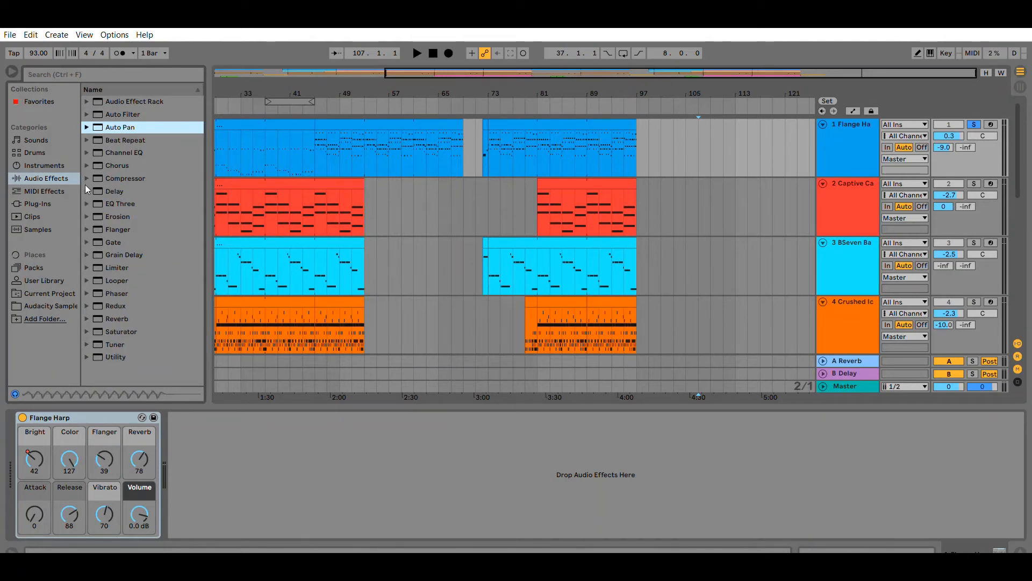
pyautogui.press('Down')
pyautogui.press('Down')
pyautogui.press('Down')
pyautogui.press('Down')
pyautogui.press('Down')
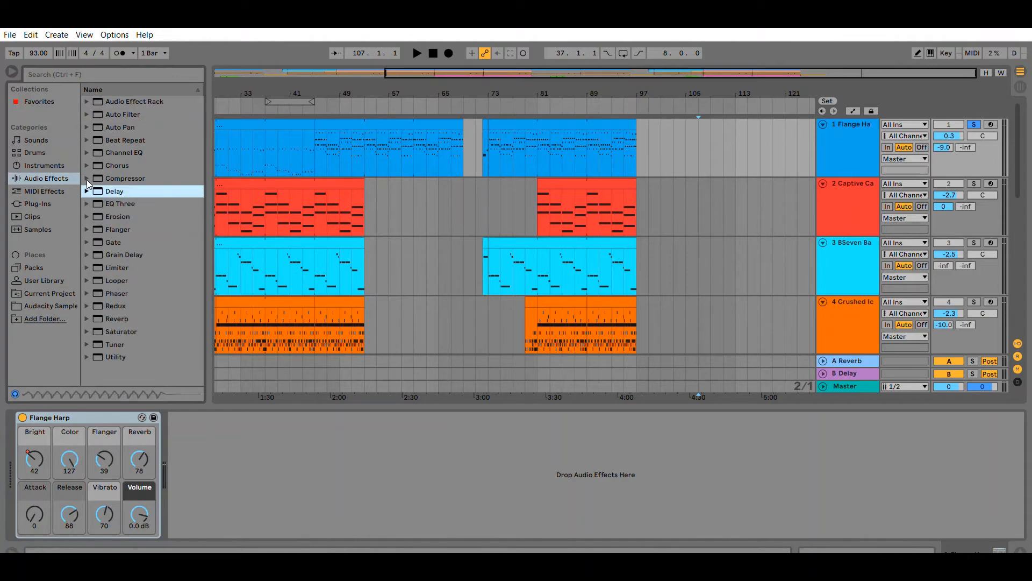
pyautogui.click(844, 372)
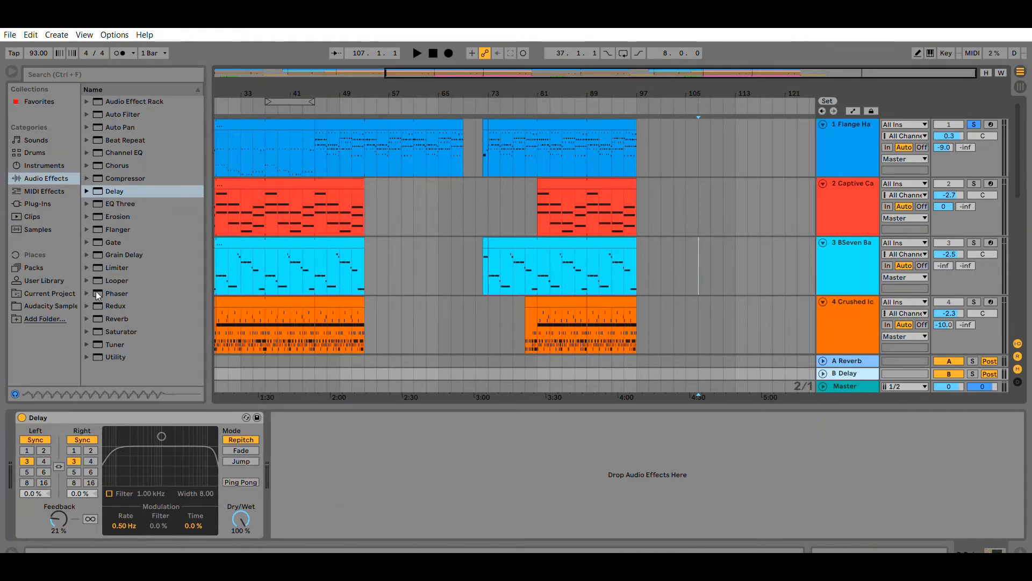
# Open the Reverb and Limiter folders and view the Master track's Lookahead limiter device.
pyautogui.click(87, 318)
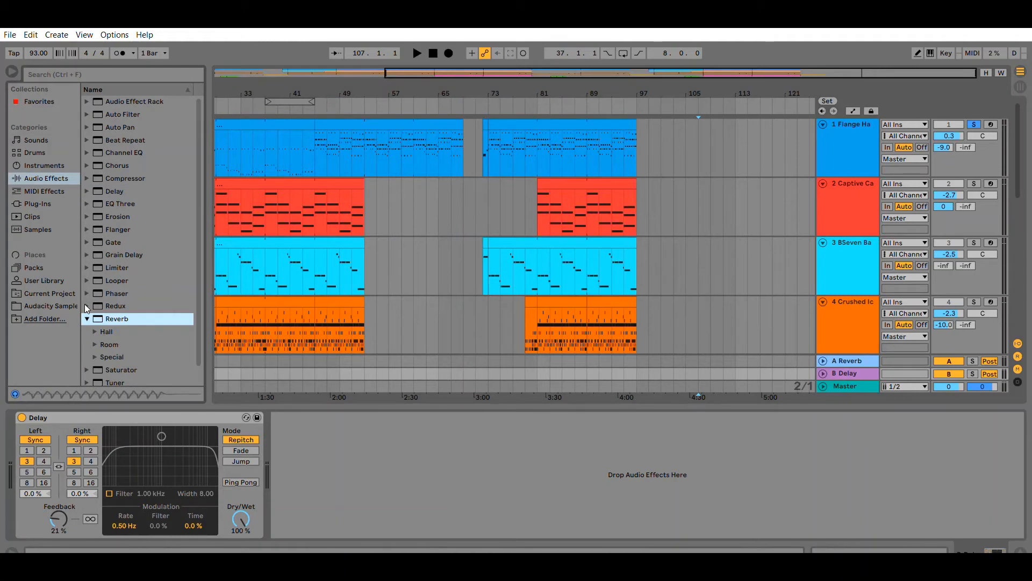
pyautogui.press('Left')
pyautogui.click(86, 267)
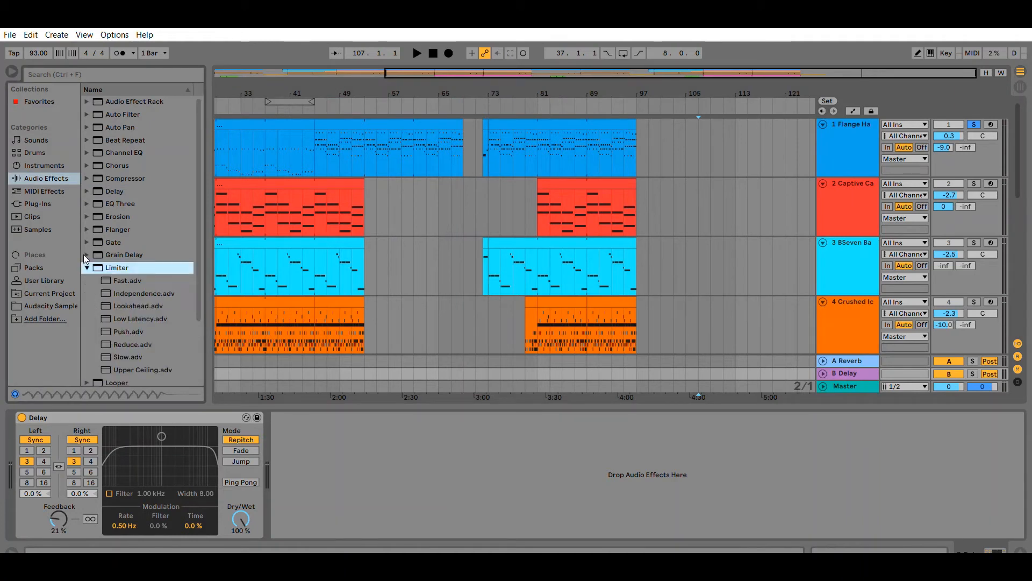
pyautogui.click(855, 386)
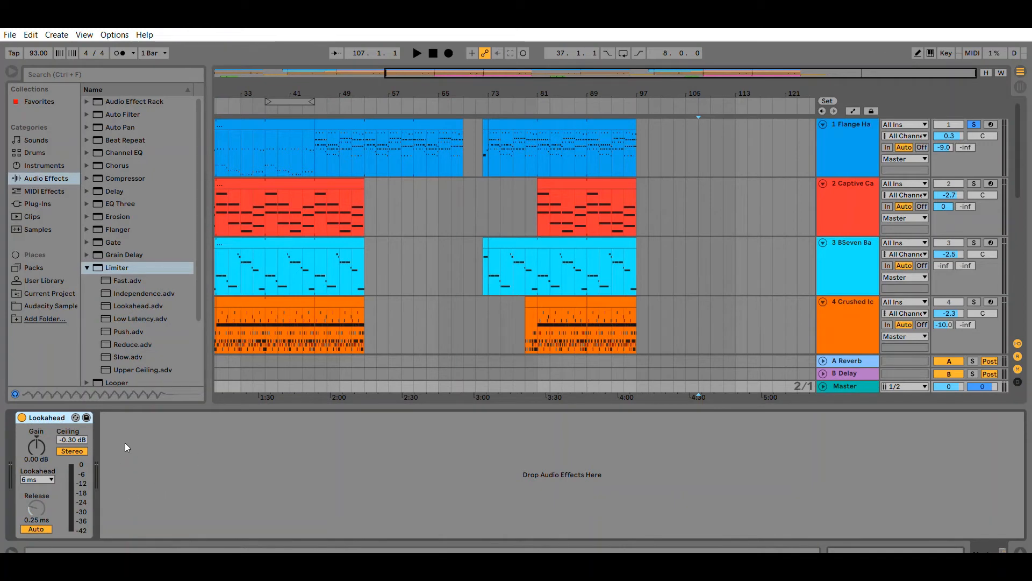
pyautogui.scroll(-3, 138, 325)
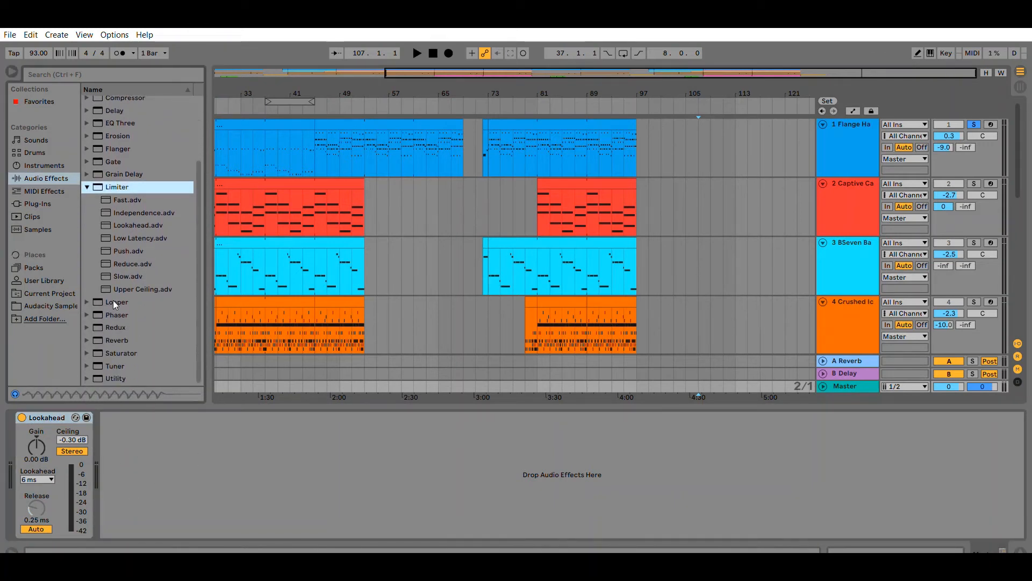
# Open the MIDI Effects category and select the Flange Harp track to show its device chain.
pyautogui.scroll(-2, 595, 182)
pyautogui.scroll(-5, 596, 205)
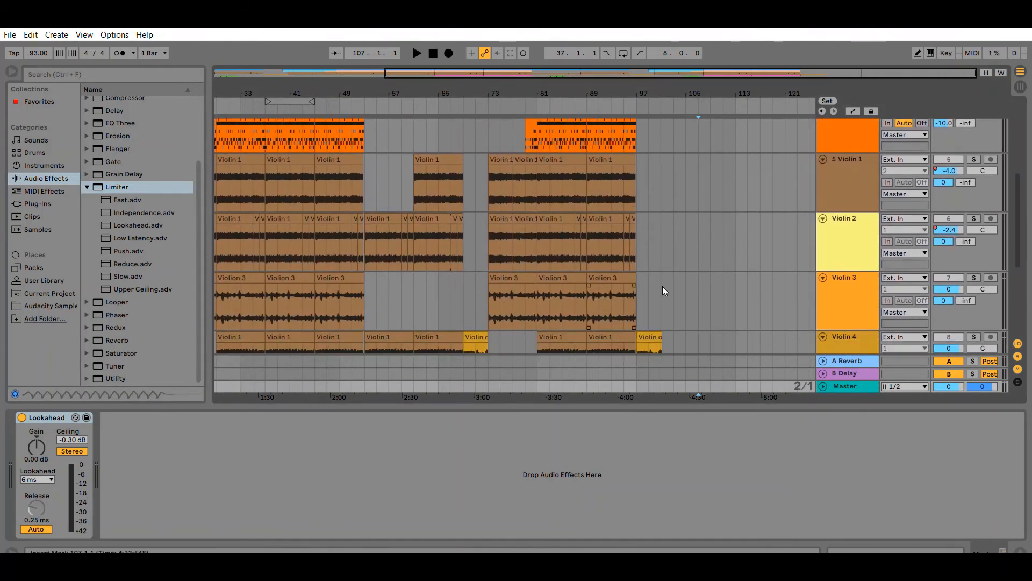
pyautogui.scroll(5, 449, 206)
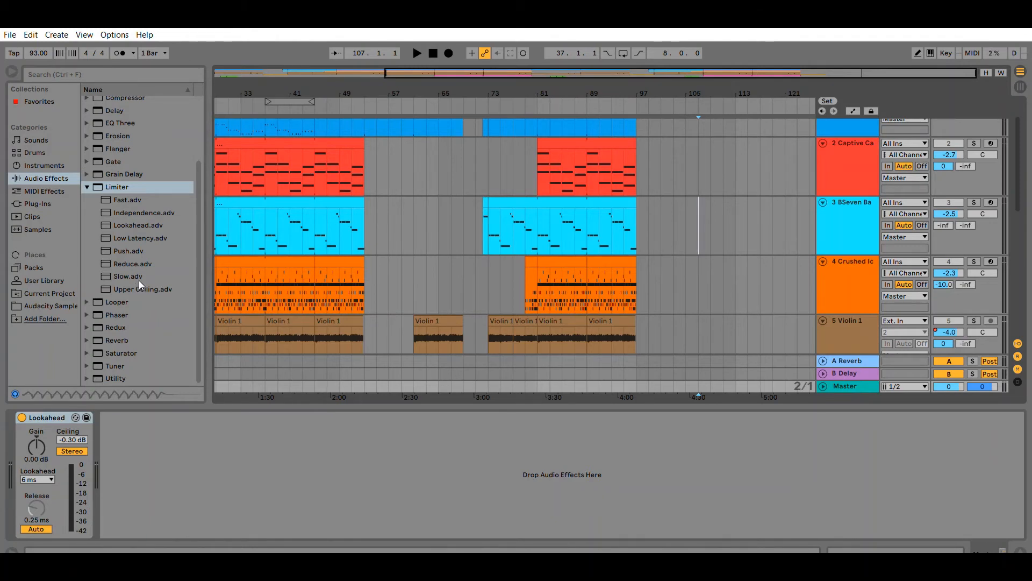
pyautogui.click(54, 190)
pyautogui.scroll(2, 658, 304)
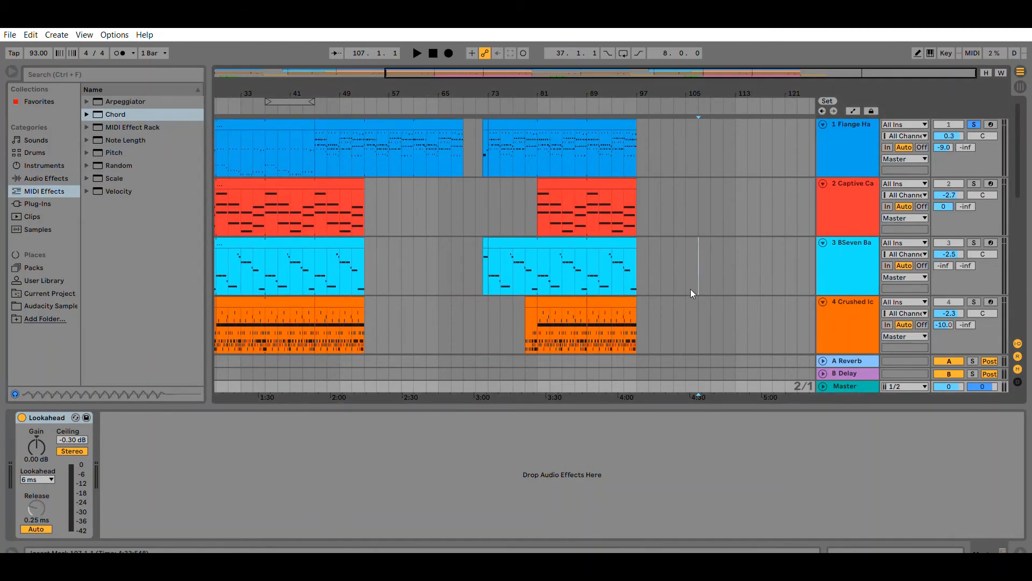
pyautogui.click(842, 144)
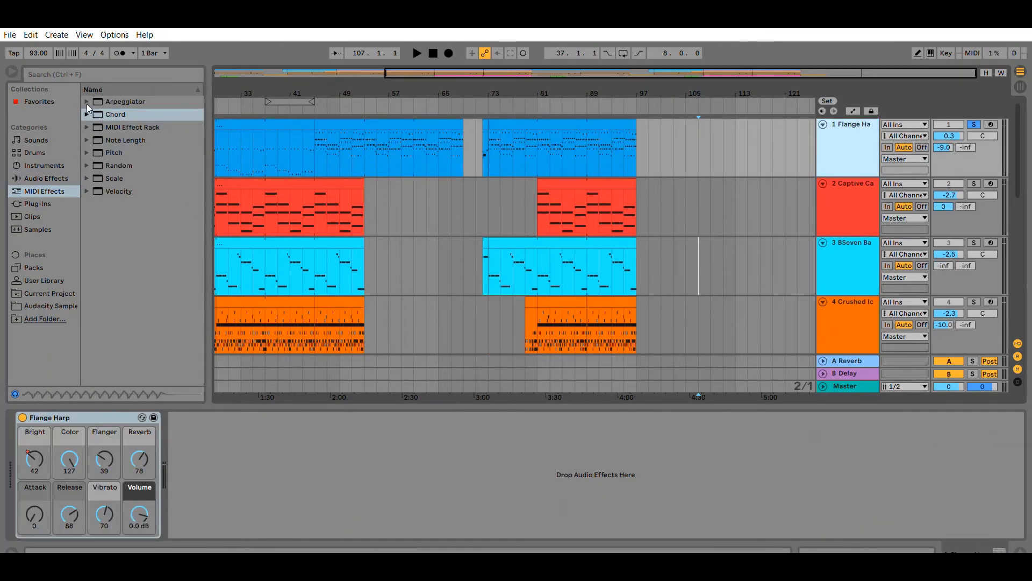
# Add the Chord folder's Debusian preset before the Flange Harp instrument and play from bar 73 to audition it.
pyautogui.click(86, 114)
pyautogui.click(135, 127)
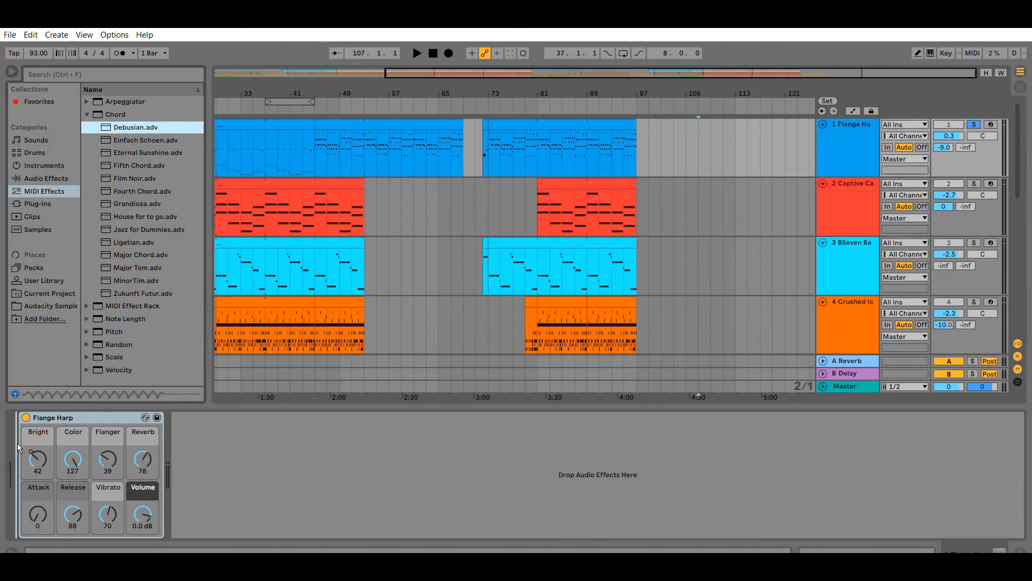
pyautogui.moveTo(18, 447); pyautogui.dragTo(17, 447)
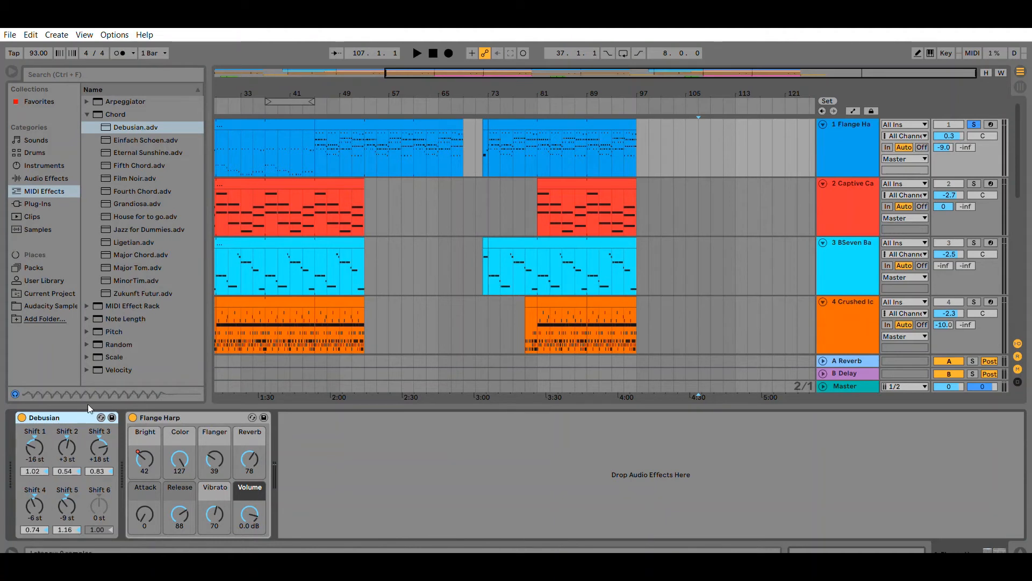
pyautogui.click(493, 153)
pyautogui.press('space')
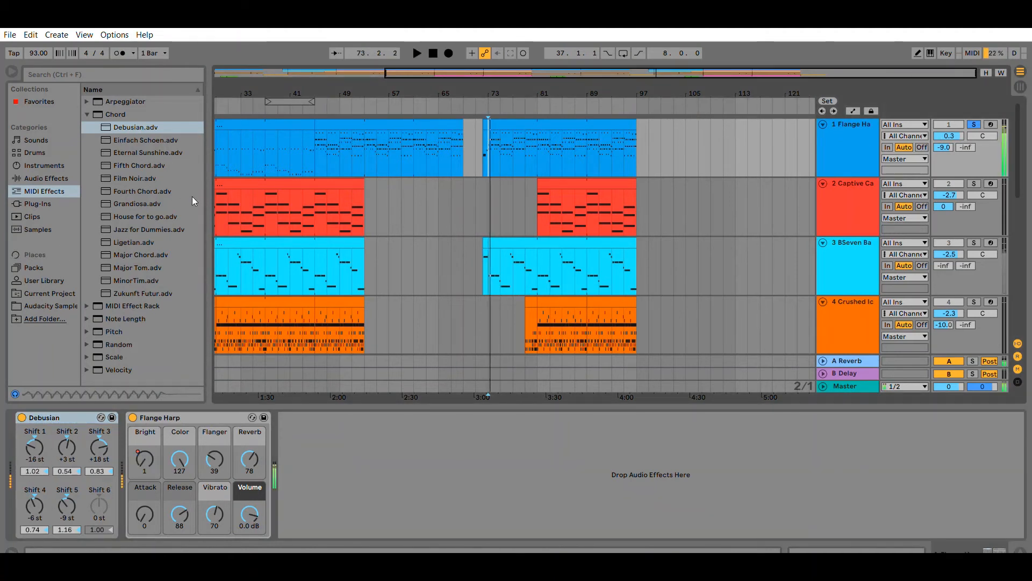
pyautogui.press('space')
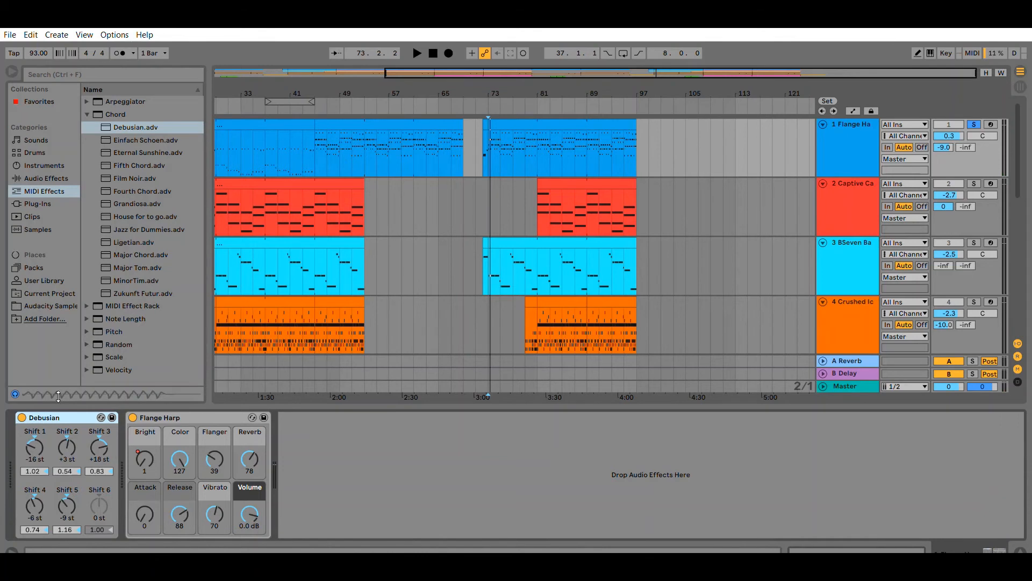
# Delete the Debusian device and collapse the Chord folder.
pyautogui.press('Delete')
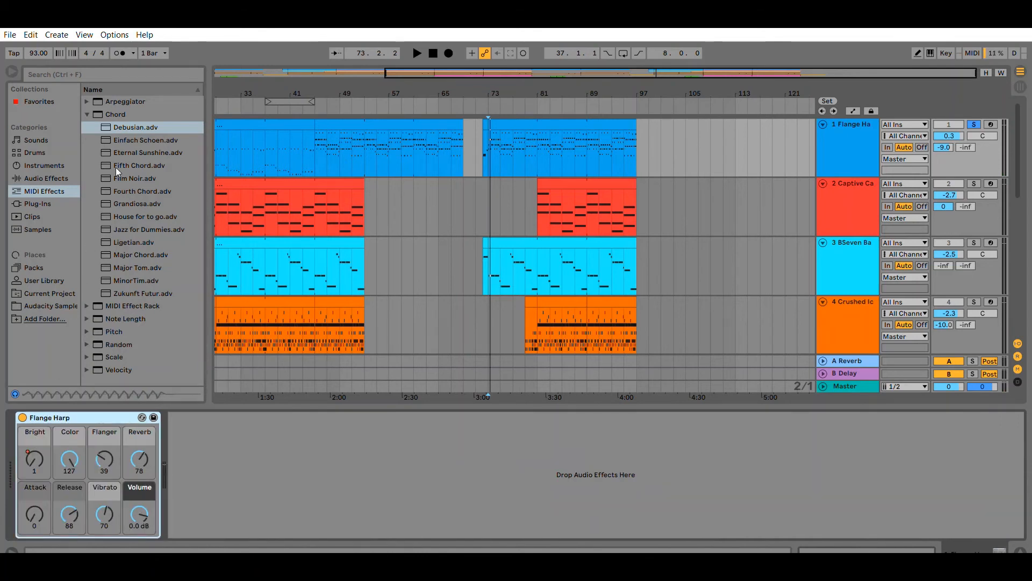
pyautogui.click(86, 114)
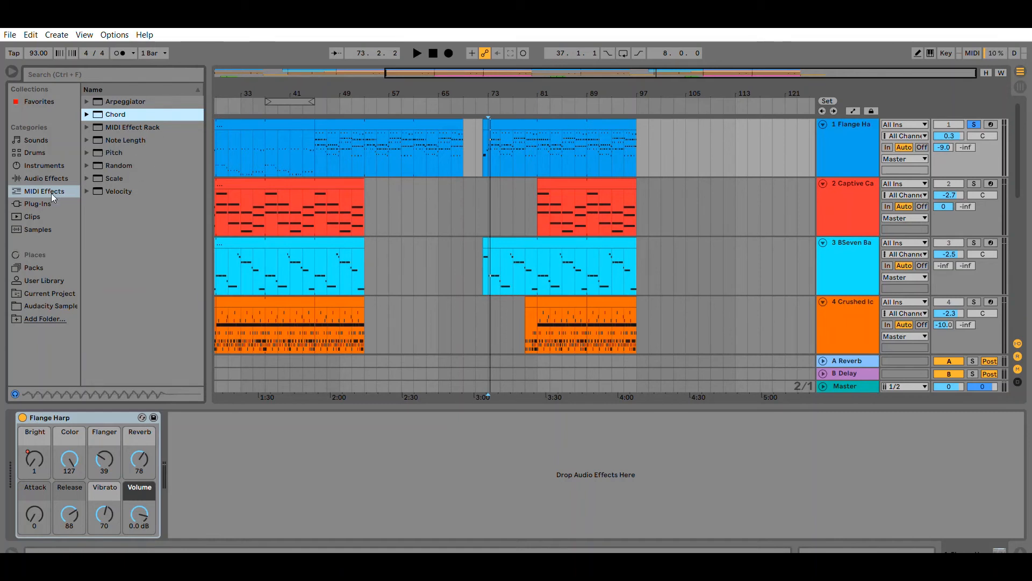
# Open the Instruments category and switch the arrangement to automation view, zoomed out to show the whole song.
pyautogui.click(42, 165)
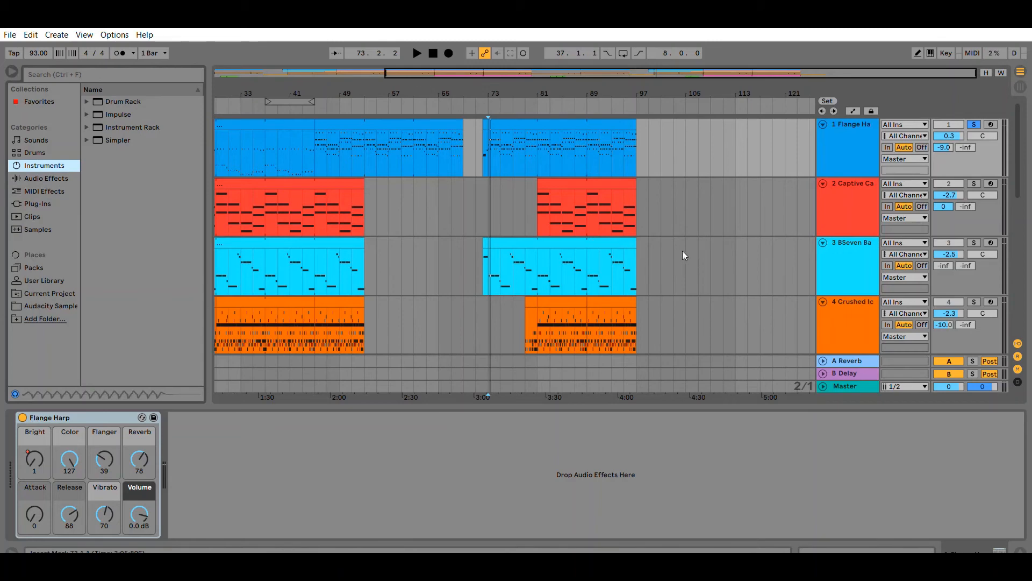
pyautogui.press('a')
pyautogui.scroll(-5, 682, 250)
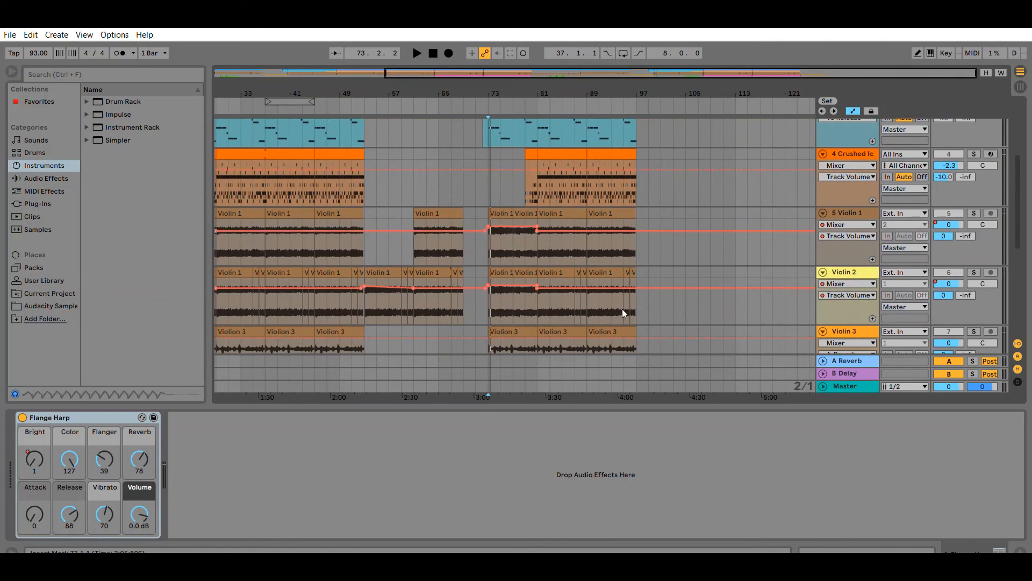
pyautogui.moveTo(721, 73); pyautogui.dragTo(586, 74)
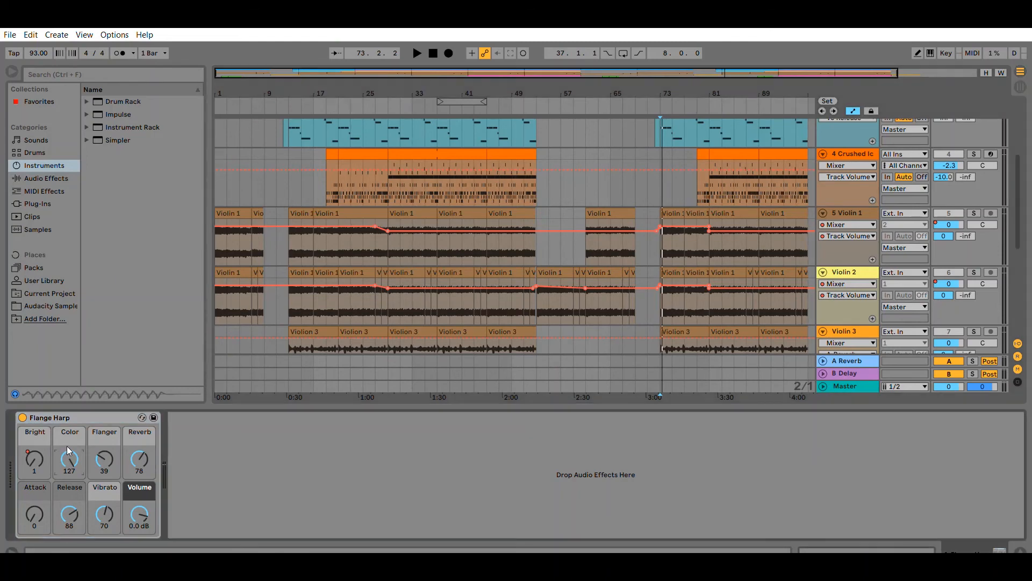
pyautogui.scroll(5, 476, 257)
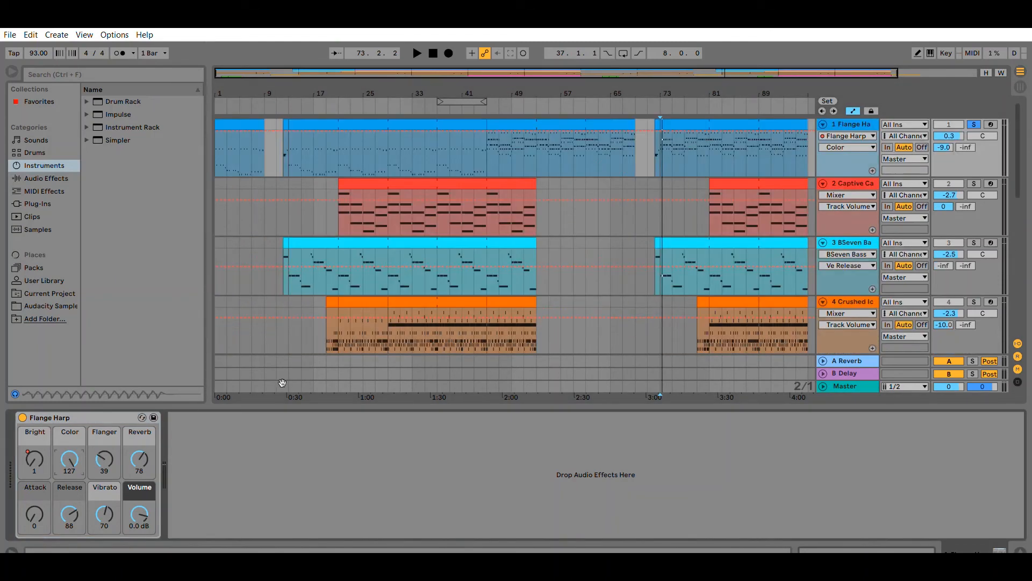
# Examine the Flange Harp track's Color automation envelope.
pyautogui.click(536, 121)
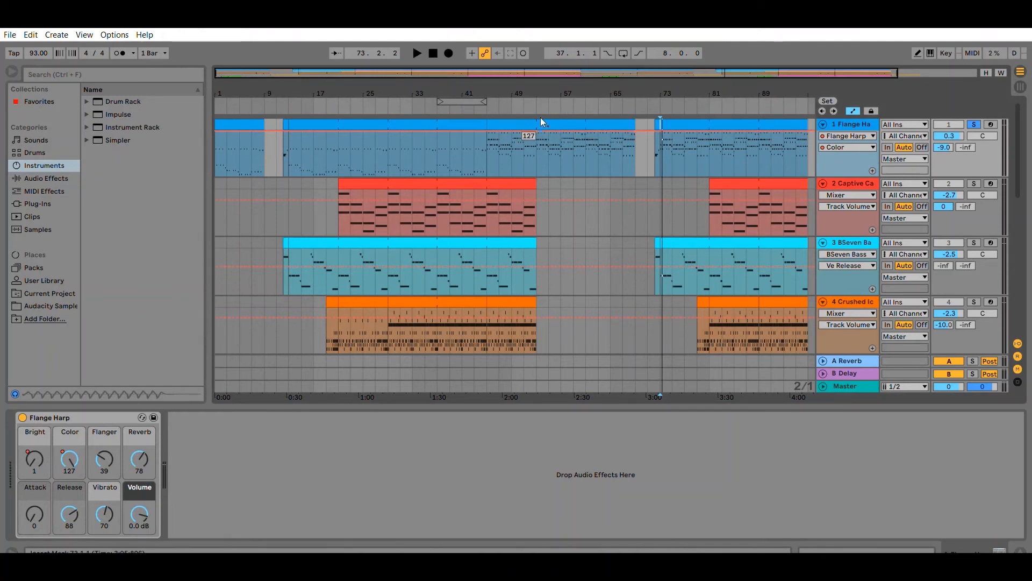
pyautogui.moveTo(553, 131)
pyautogui.mouseDown()
pyautogui.moveTo(550, 151)
pyautogui.moveTo(623, 148)
pyautogui.moveTo(573, 146)
pyautogui.moveTo(573, 130)
pyautogui.mouseUp()
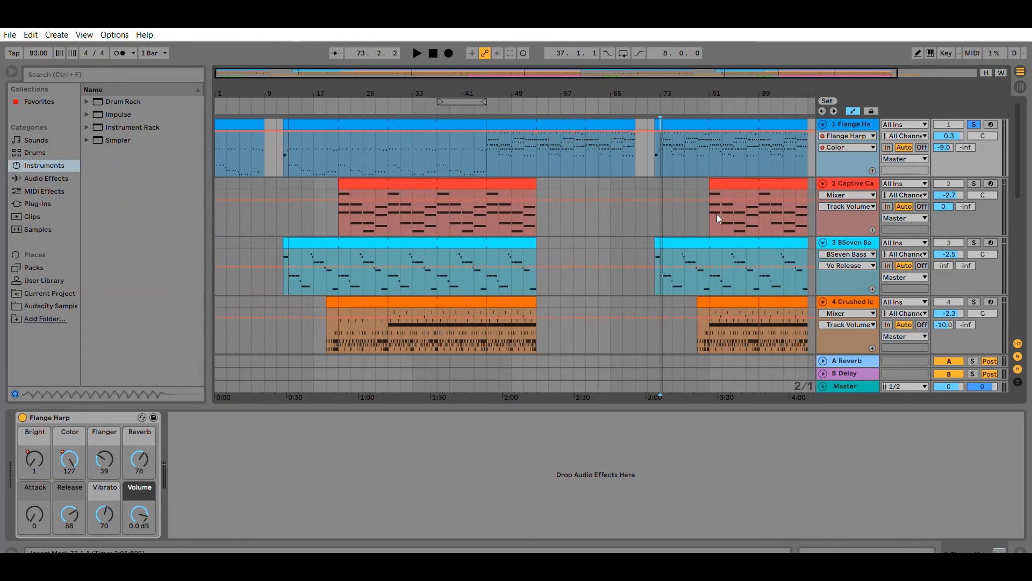
pyautogui.scroll(-4, 926, 203)
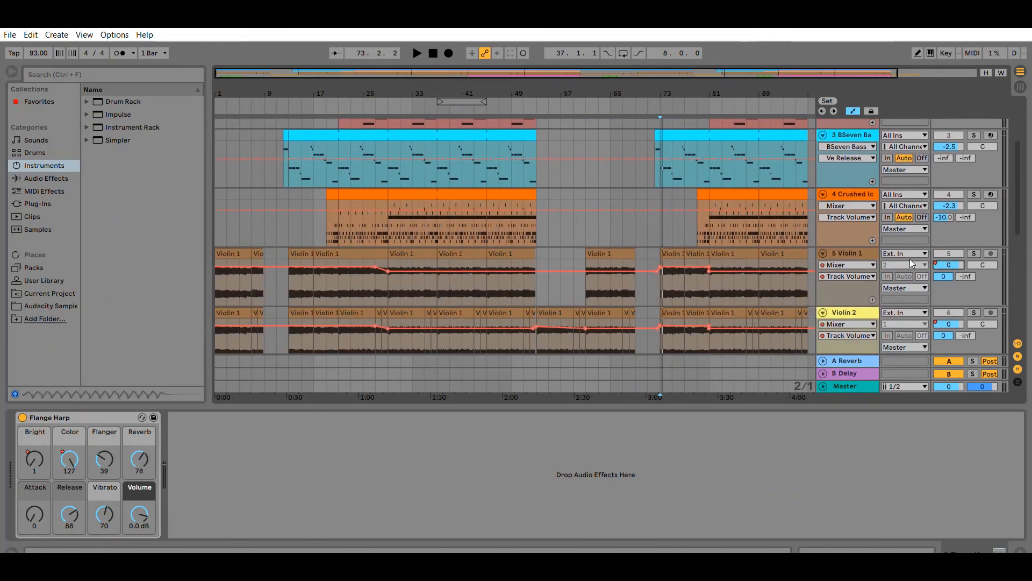
# Select the Violin 1 track to show its Zorbus device and play the arrangement from bar 29.
pyautogui.click(915, 266)
pyautogui.click(385, 273)
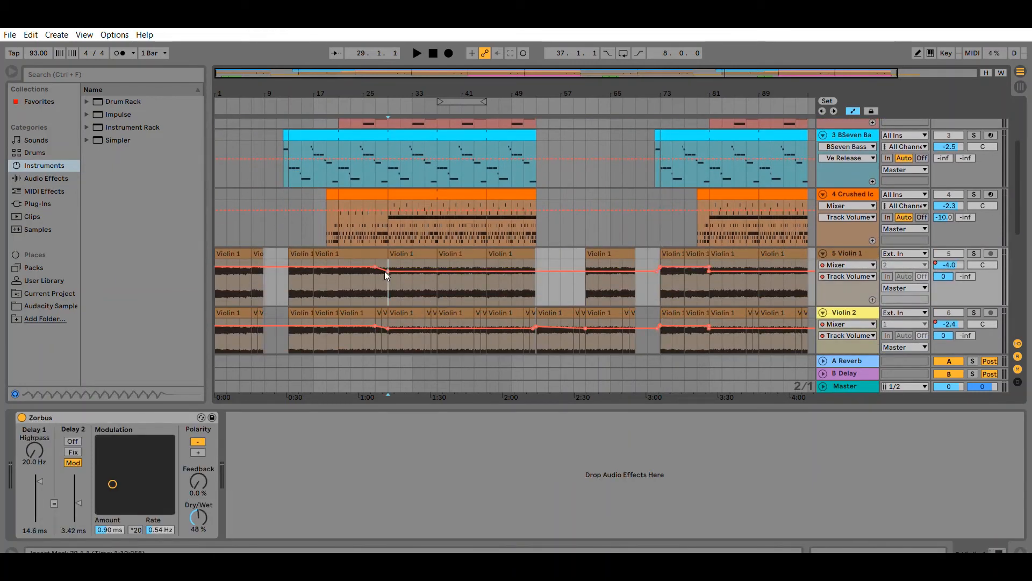
pyautogui.press('space')
pyautogui.press('space')
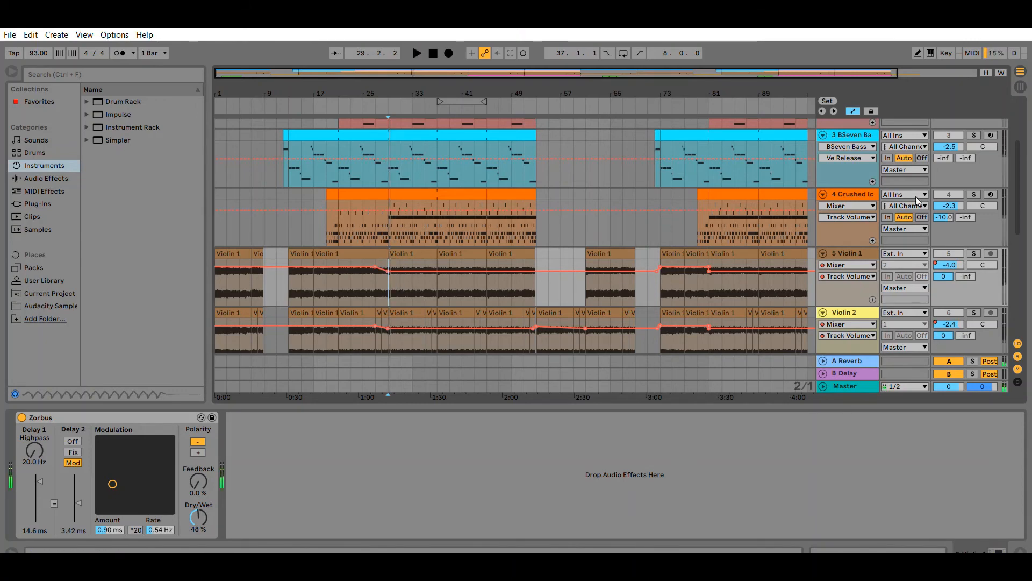
pyautogui.scroll(4, 979, 135)
pyautogui.scroll(-4, 516, 222)
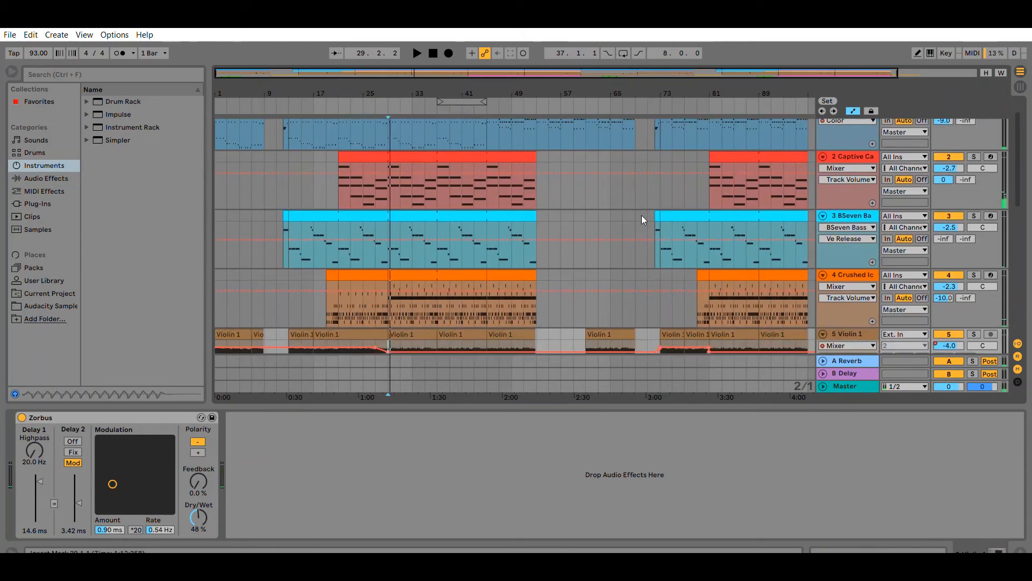
pyautogui.press('space')
pyautogui.press('space')
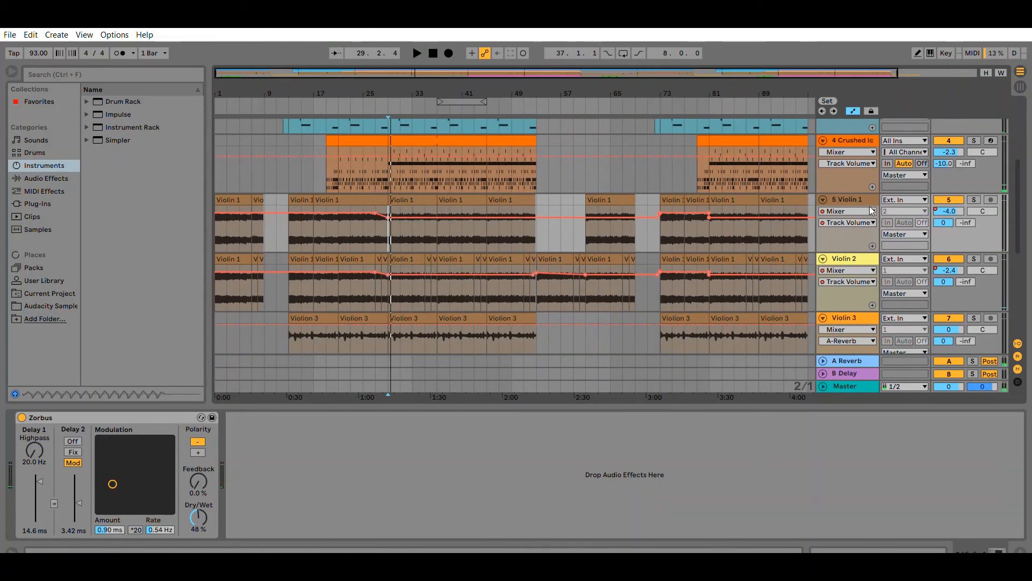
# Solo Violin 1, play it briefly, then unsolo it.
pyautogui.click(974, 199)
pyautogui.press('space')
# Solo Violin 2, play it briefly, then unsolo it.
pyautogui.press('space')
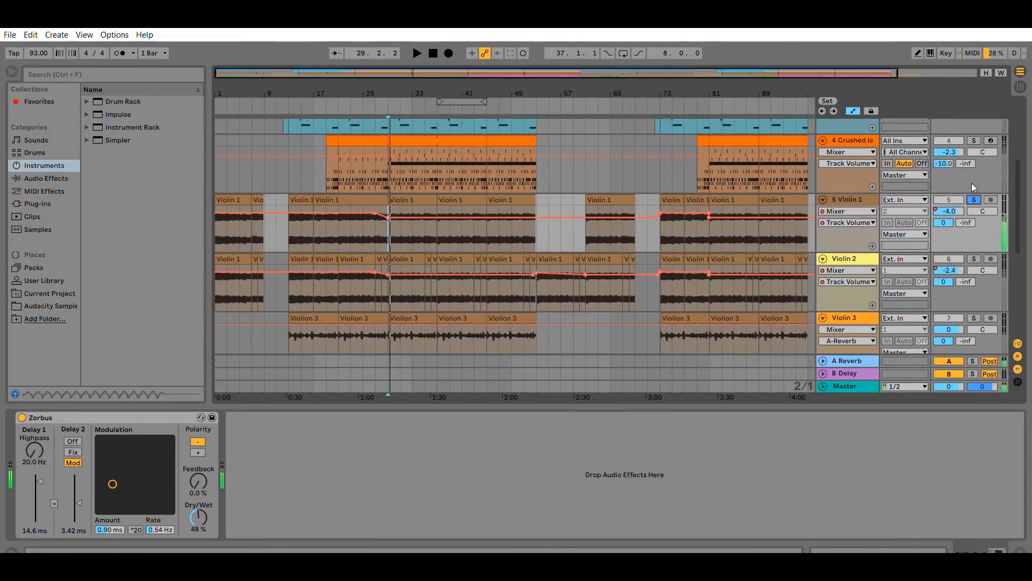
pyautogui.click(973, 200)
pyautogui.click(974, 258)
pyautogui.press('space')
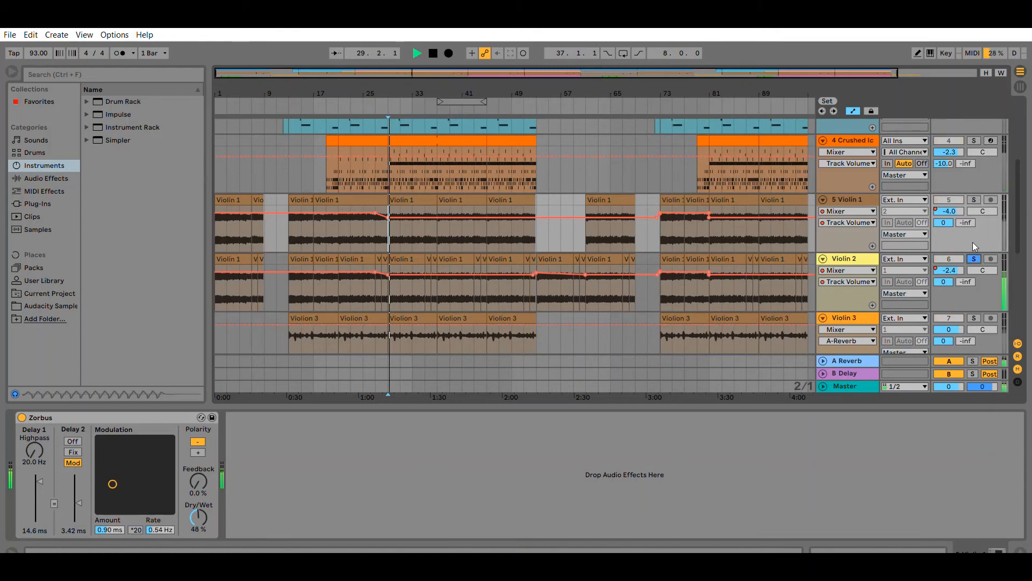
pyautogui.press('space')
pyautogui.click(974, 259)
# Solo Violin 3 and play it briefly.
pyautogui.scroll(-2, 508, 237)
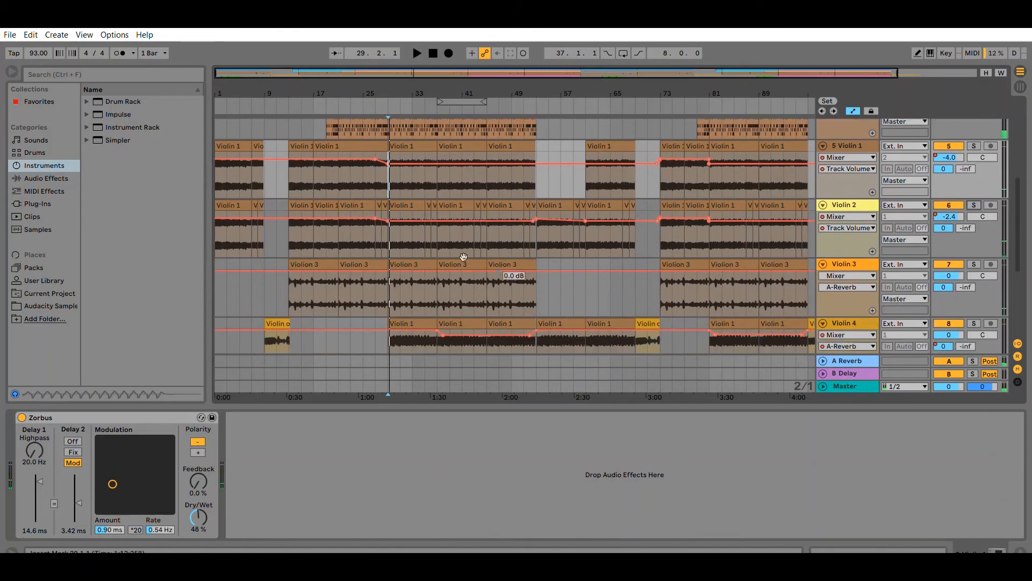
pyautogui.click(973, 263)
pyautogui.press('space')
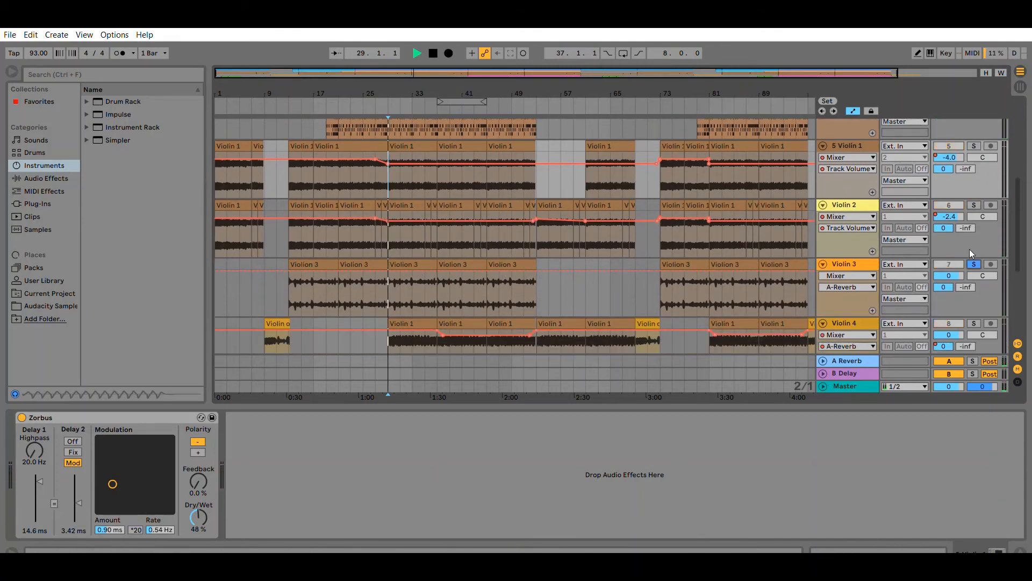
pyautogui.press('space')
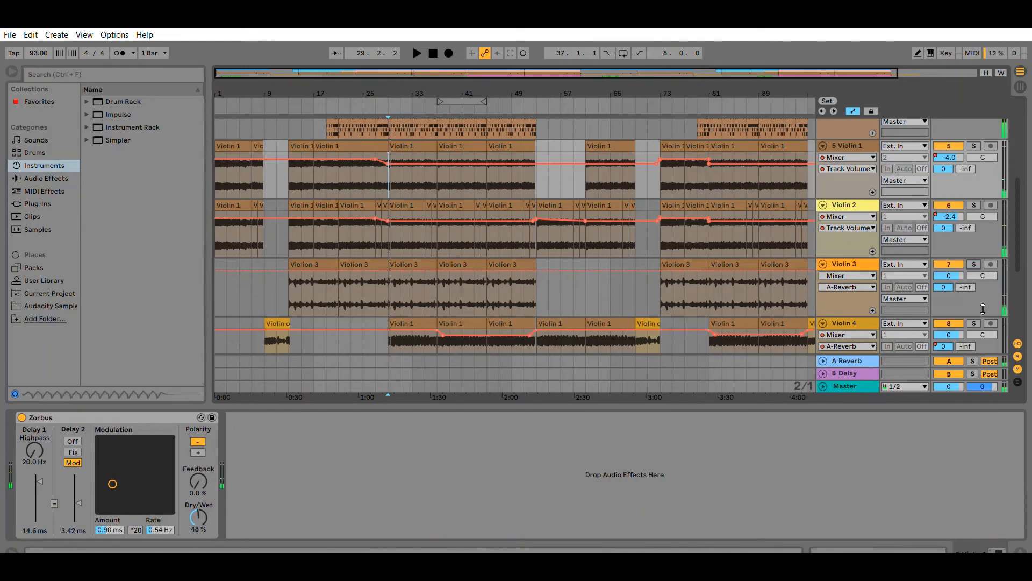
# Solo Violin 4, play it briefly, then unsolo it.
pyautogui.click(974, 324)
pyautogui.press('space')
pyautogui.press('space')
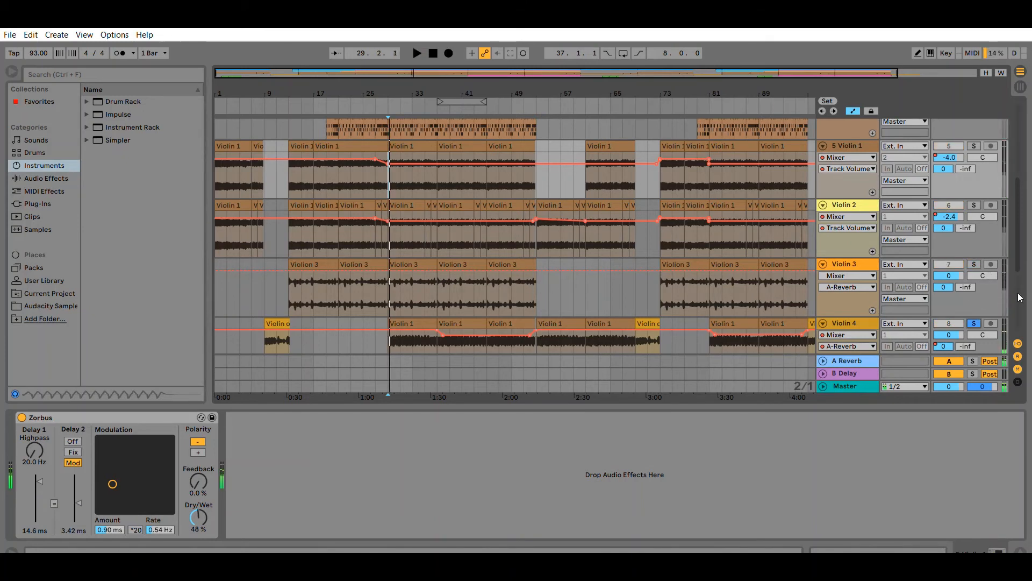
pyautogui.click(974, 323)
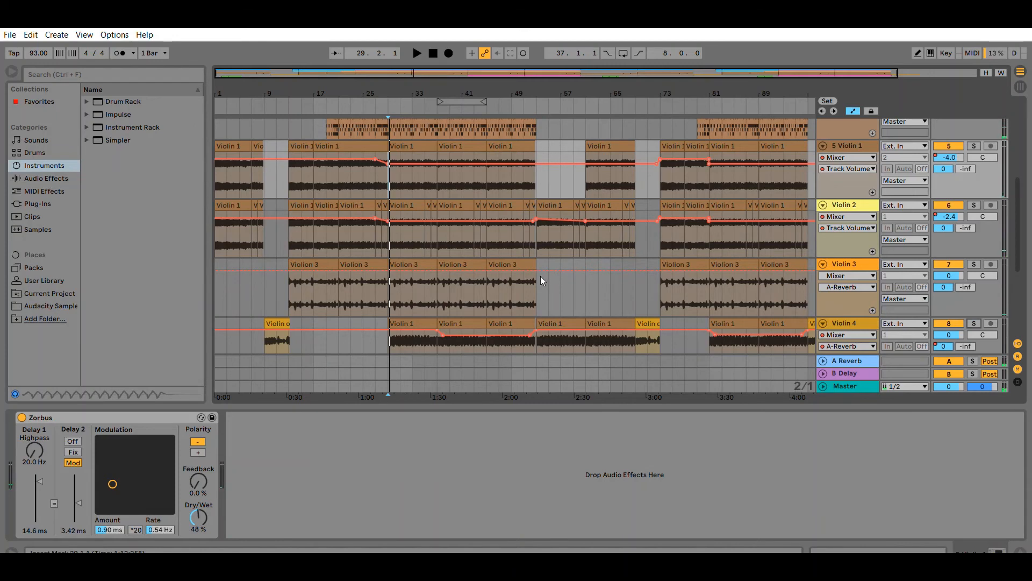
# Play all tracks together from bar 29 and stop playback.
pyautogui.scroll(1, 505, 283)
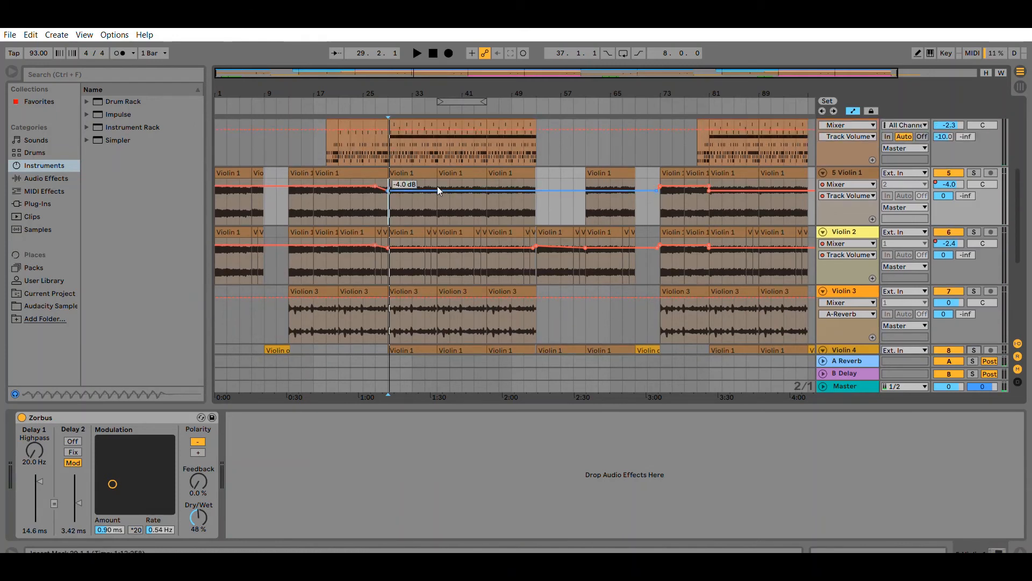
pyautogui.press('space')
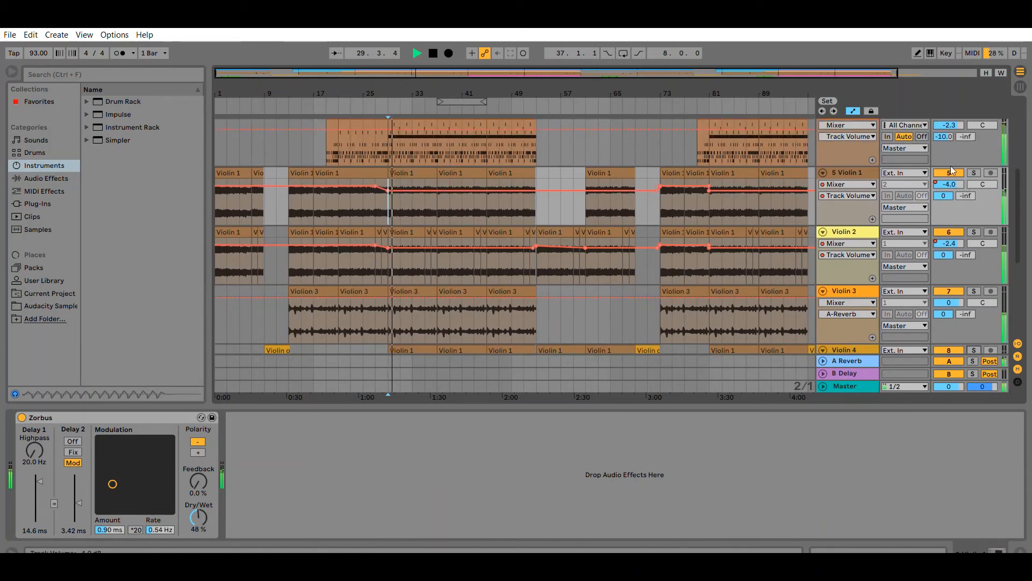
pyautogui.press('space')
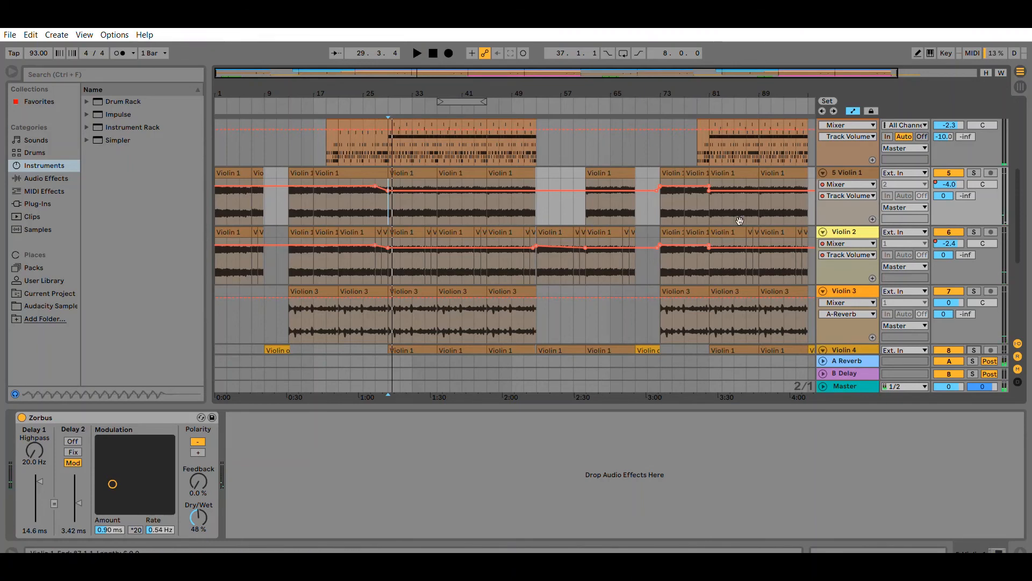
# Show the Violin 2 track's Track Panning automation lane and view its empty device chain.
pyautogui.scroll(-3, 698, 215)
pyautogui.scroll(1, 678, 205)
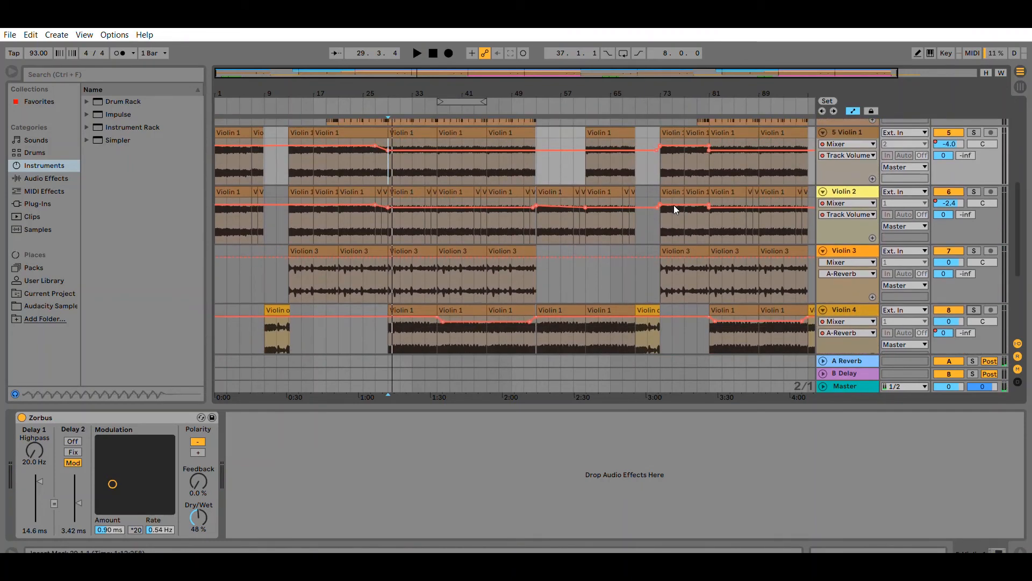
pyautogui.scroll(2, 674, 205)
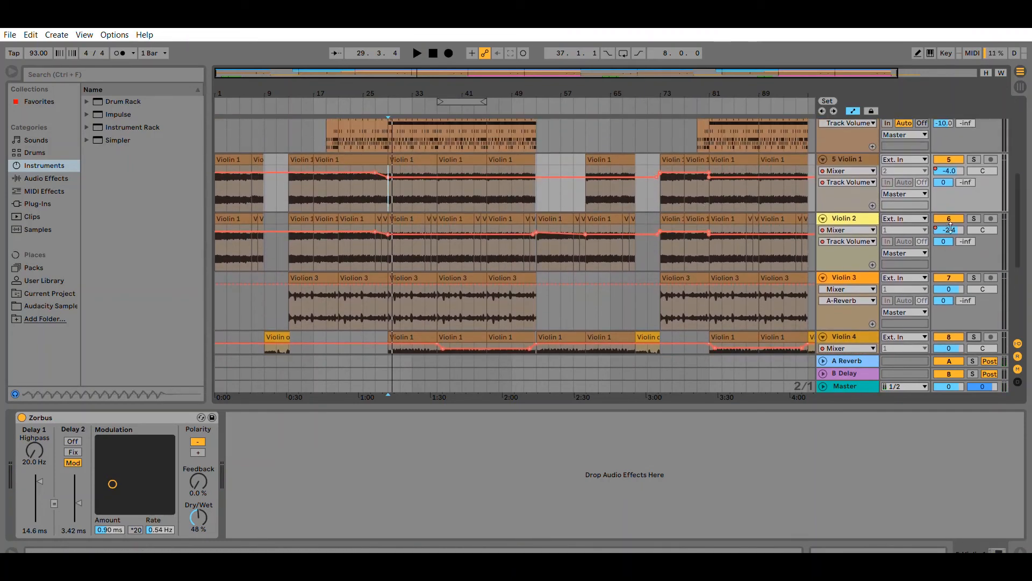
pyautogui.click(980, 230)
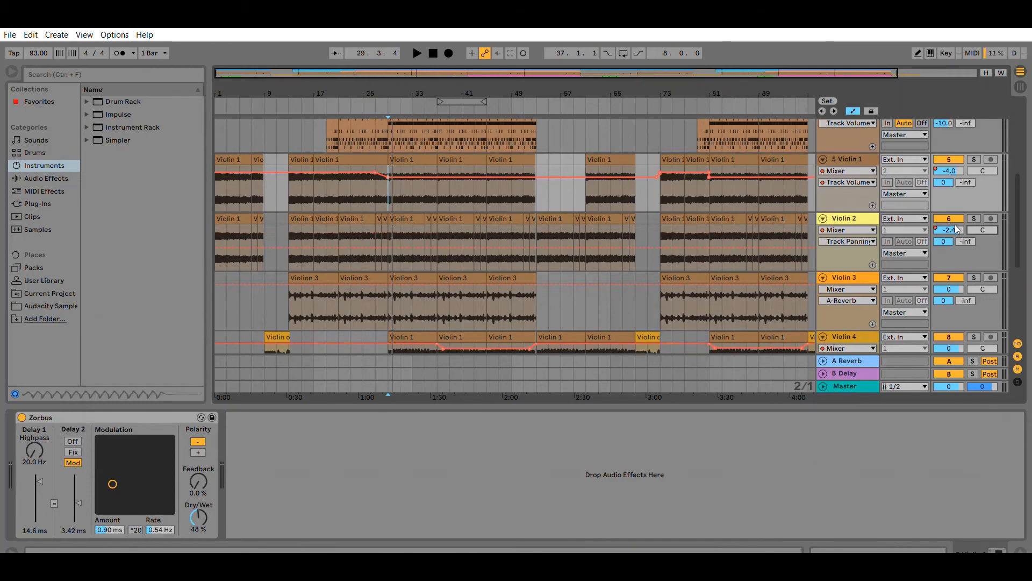
pyautogui.click(944, 256)
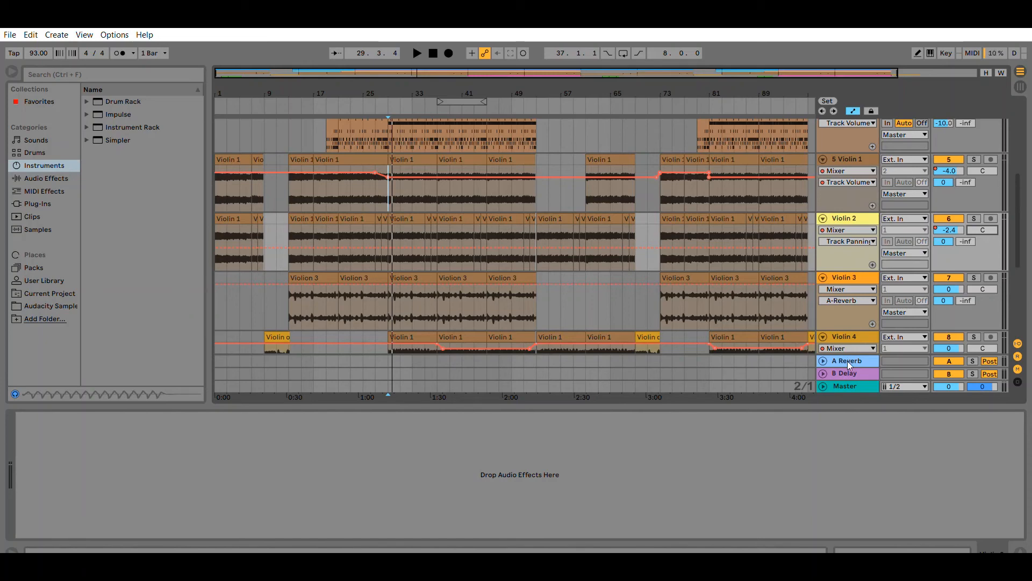
# Inspect the device chains of the Flange Harp, BSeven Bass and Crushed Ice tracks.
pyautogui.scroll(6, 849, 266)
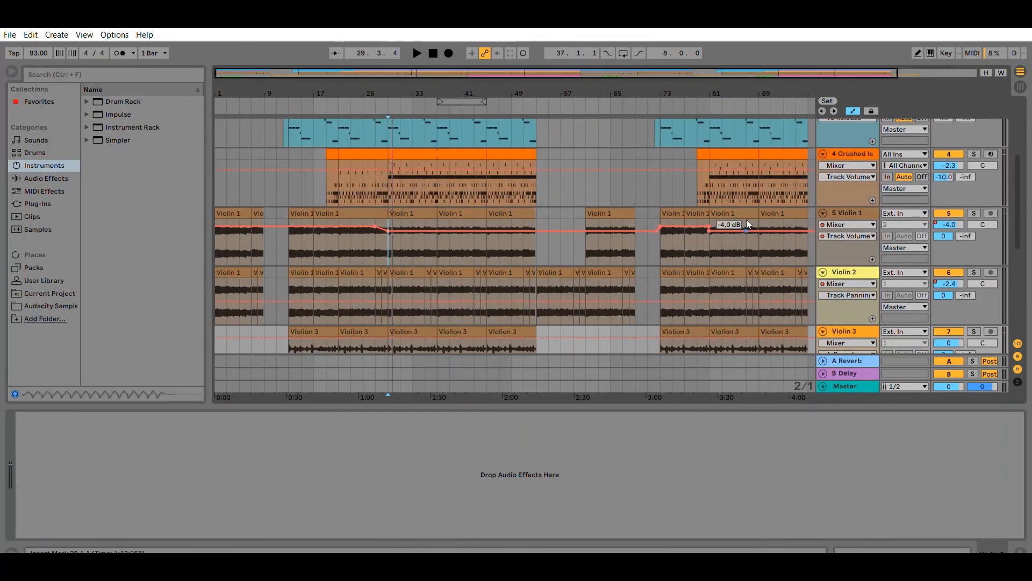
pyautogui.click(846, 124)
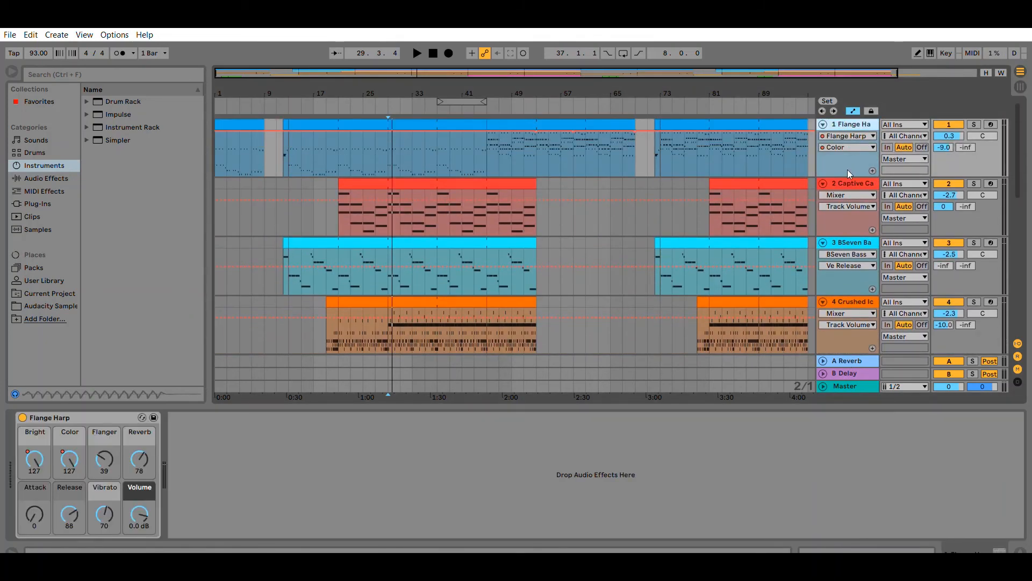
pyautogui.click(843, 241)
pyautogui.scroll(-1, 846, 237)
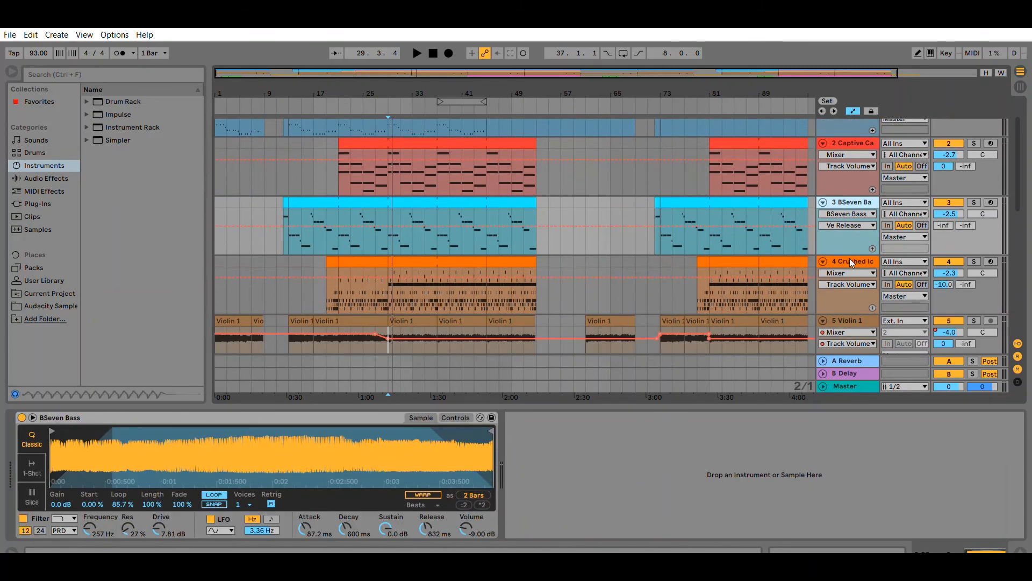
pyautogui.click(851, 262)
pyautogui.scroll(-1, 813, 262)
# Select Violin 1 and pick the Zorbus modulation pad to show its LFO Amount automation lane.
pyautogui.click(847, 279)
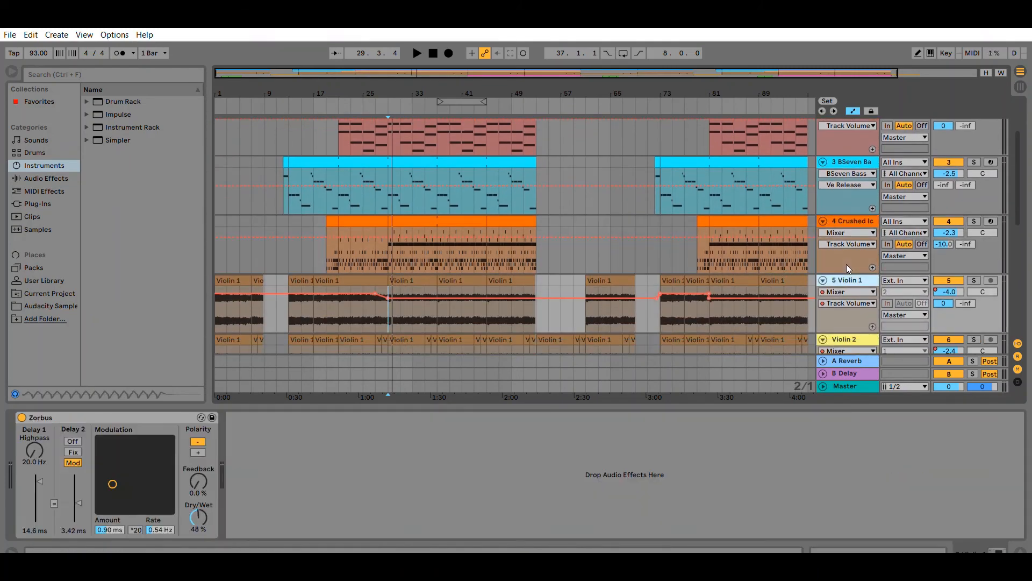
pyautogui.scroll(-1, 847, 264)
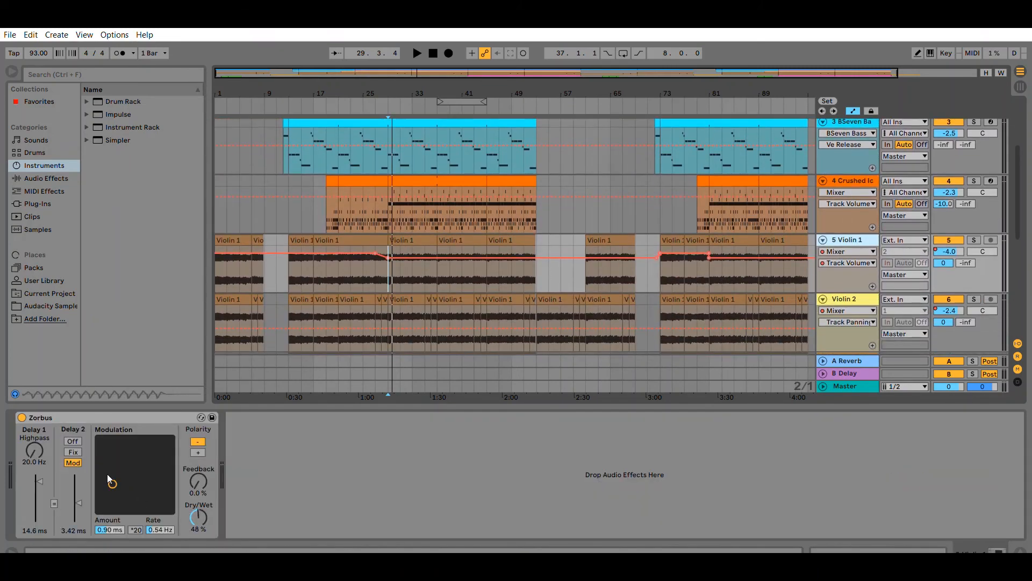
pyautogui.click(110, 519)
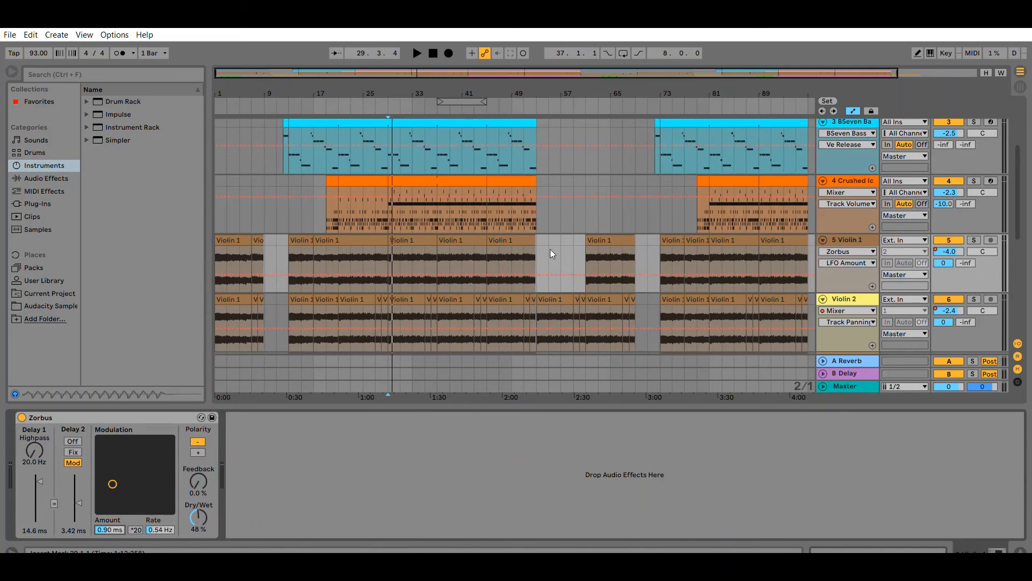
# Select the Crushed Ice clip and audition several Crushed Ice Kit drum pads to view their samples.
pyautogui.scroll(3, 622, 204)
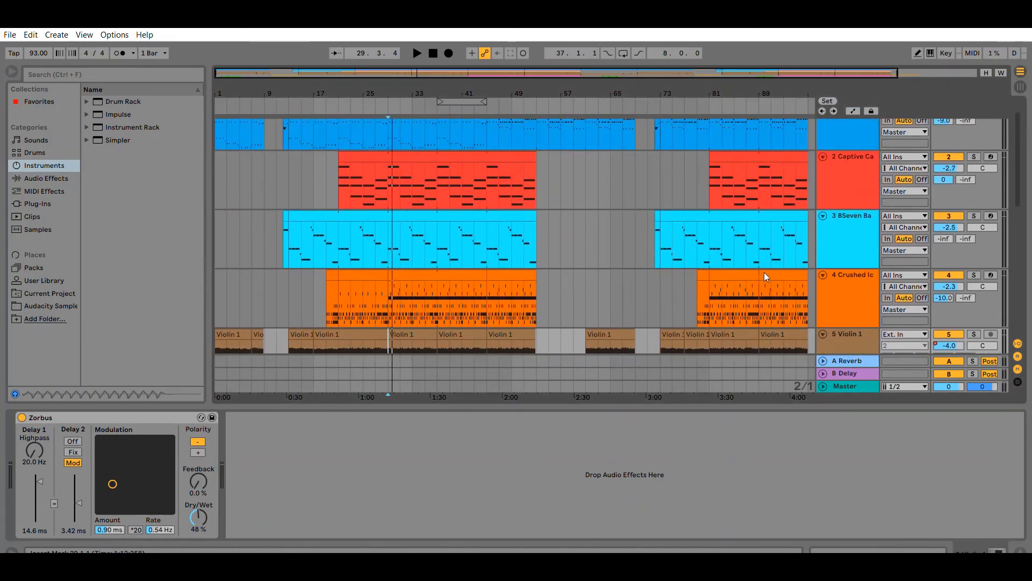
pyautogui.click(448, 276)
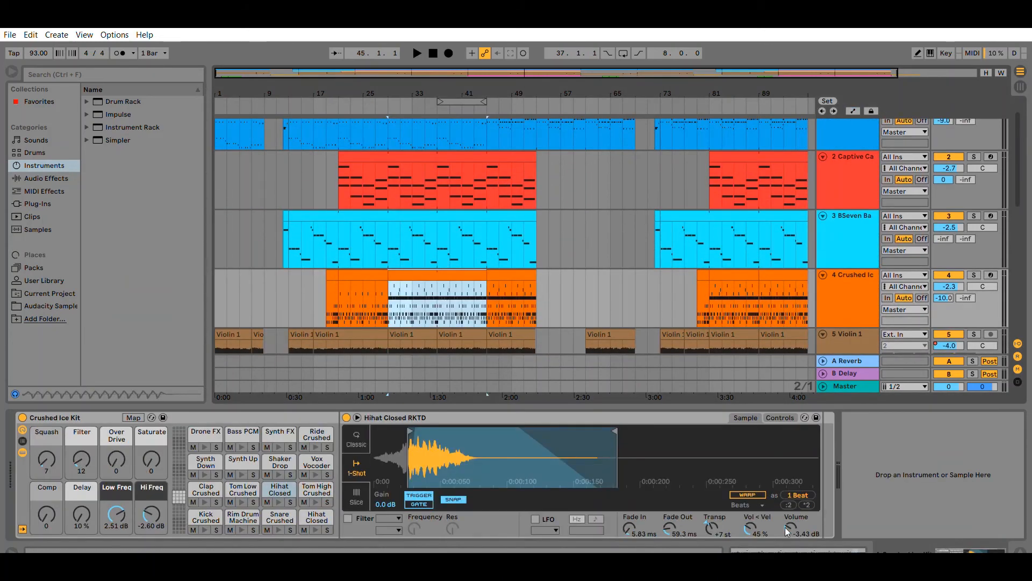
pyautogui.click(229, 499)
pyautogui.click(206, 489)
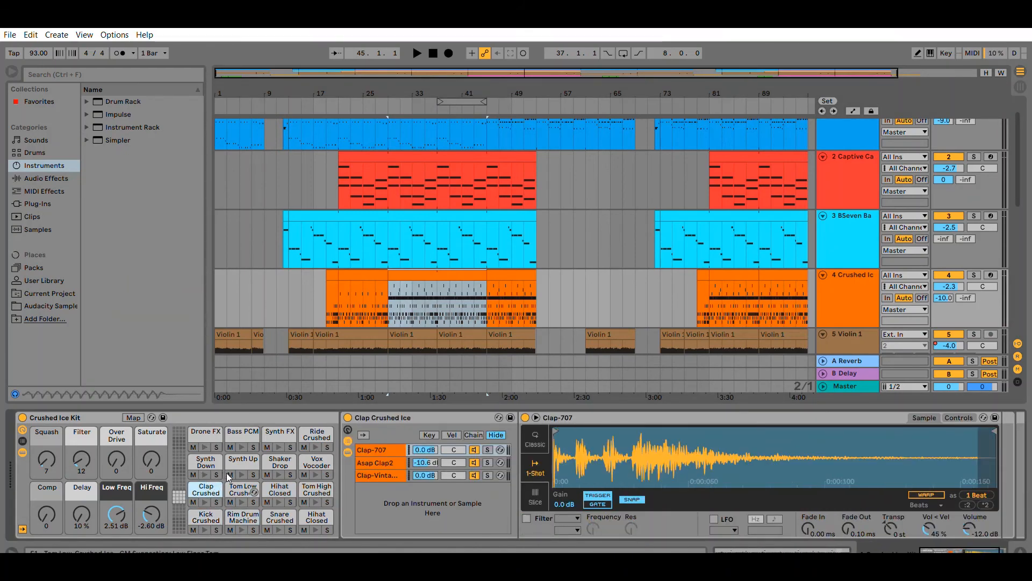
pyautogui.click(241, 487)
pyautogui.click(279, 487)
pyautogui.click(316, 486)
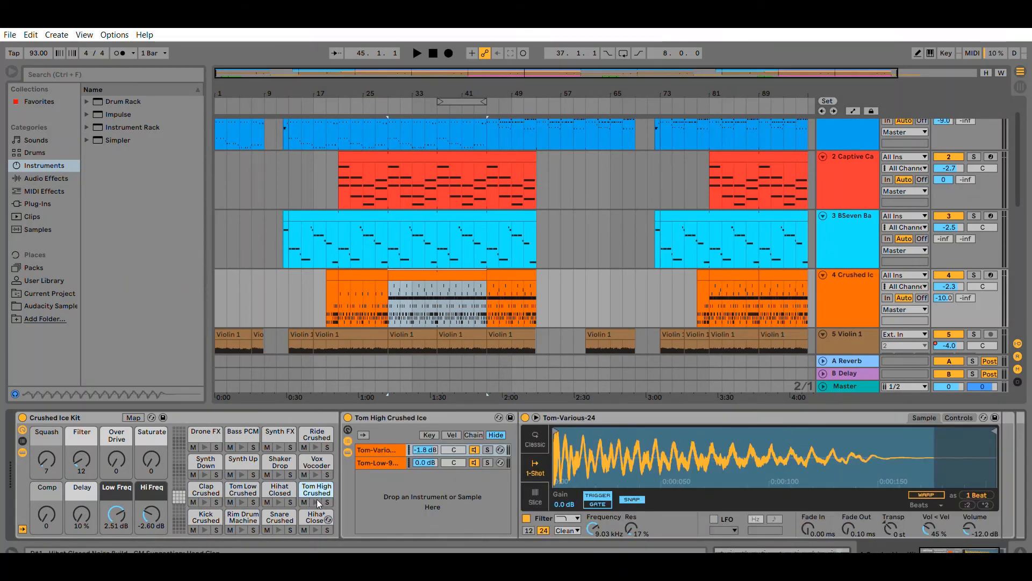
pyautogui.click(317, 499)
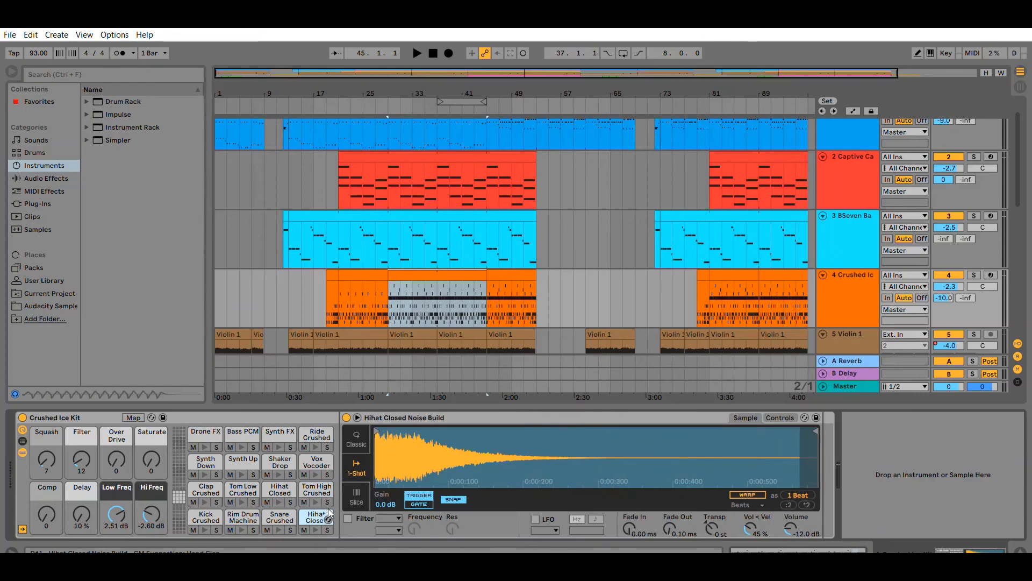
# Hot-swap the Hihat Closed Noise Build pad's sample, auditioning hihats and loading EH_Hats 24.aif.
pyautogui.click(328, 519)
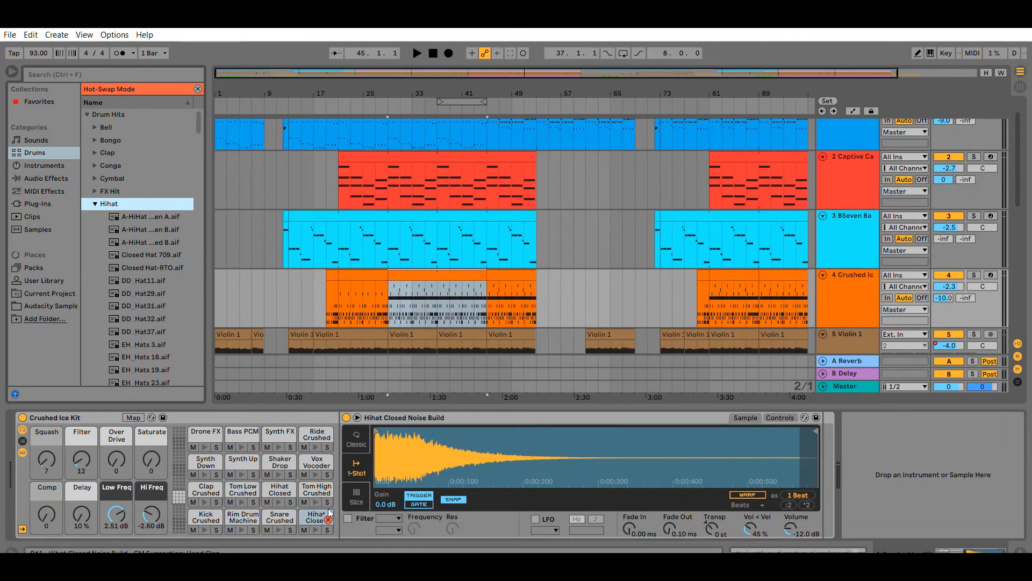
pyautogui.scroll(-4, 144, 183)
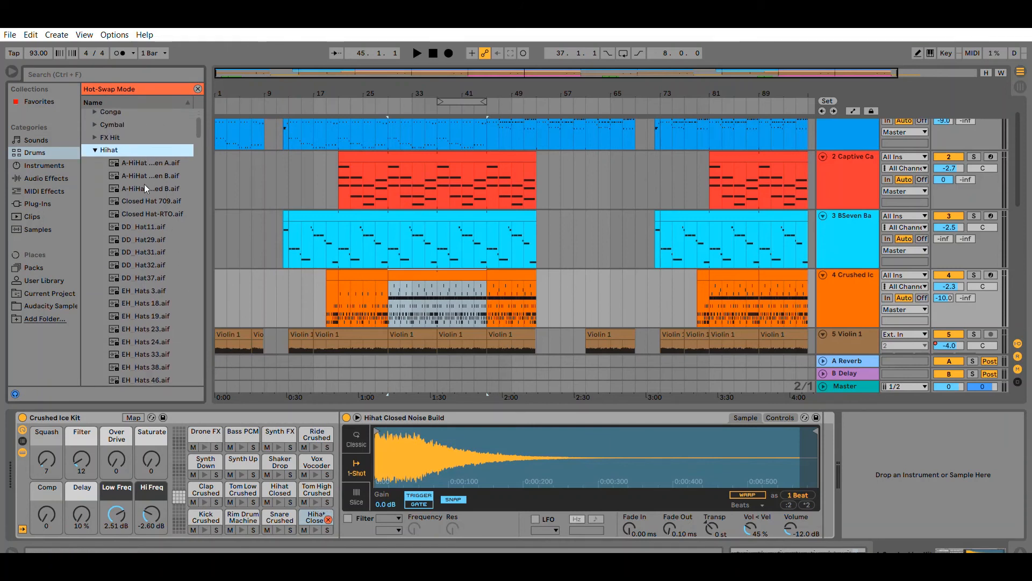
pyautogui.scroll(2, 145, 193)
pyautogui.click(138, 175)
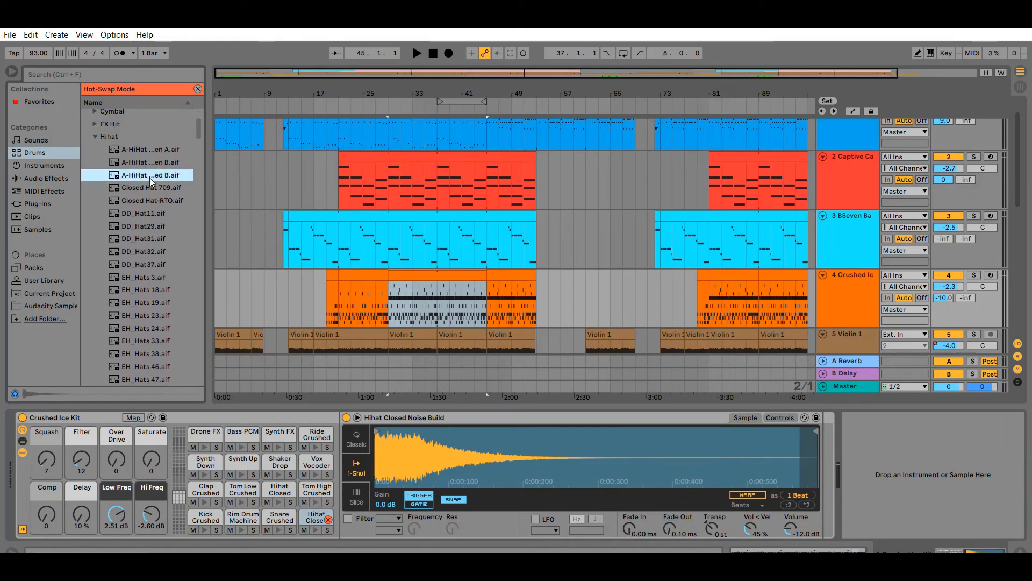
pyautogui.press('Down')
pyautogui.press('Down')
pyautogui.press('Down')
pyautogui.press('Down')
pyautogui.press('Down')
pyautogui.press('Down')
pyautogui.press('Down')
pyautogui.press('Down')
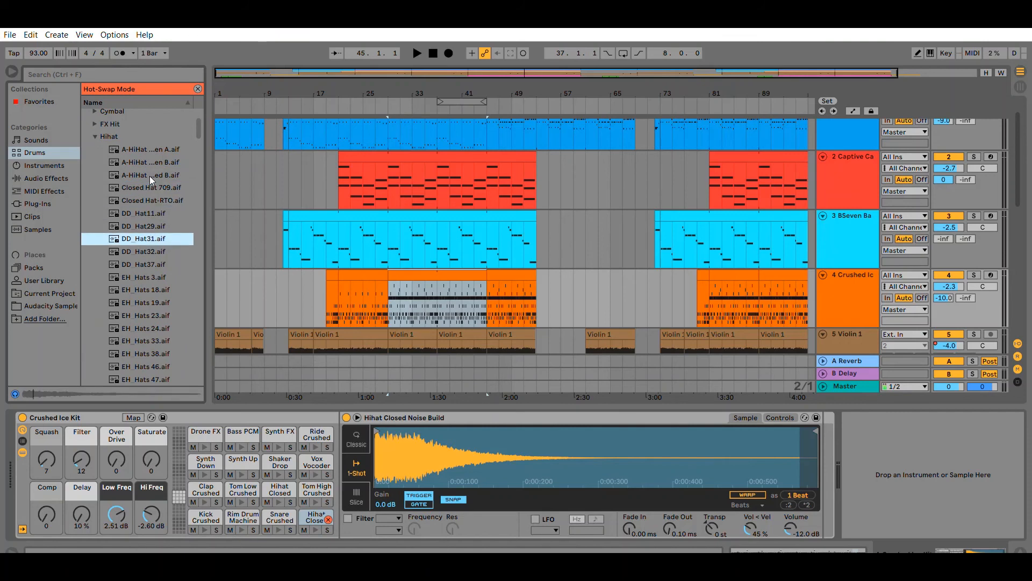
pyautogui.press('Down')
pyautogui.press('Down')
pyautogui.press('Down')
pyautogui.press('Down')
pyautogui.press('Down')
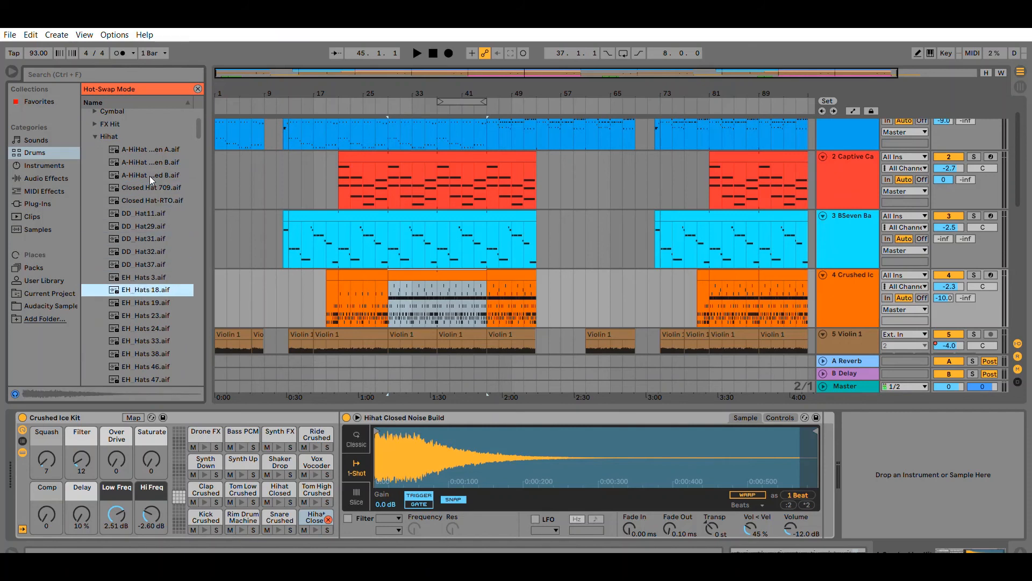
pyautogui.click(131, 326)
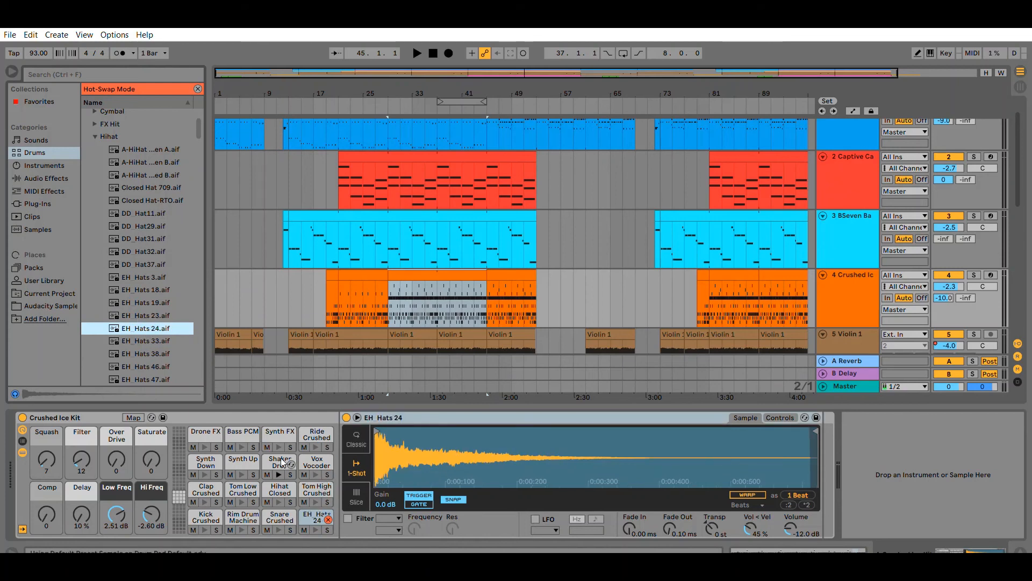
# Undo the pad's sample swap and leave hot-swap mode.
pyautogui.hotkey('ctrl', 'z')
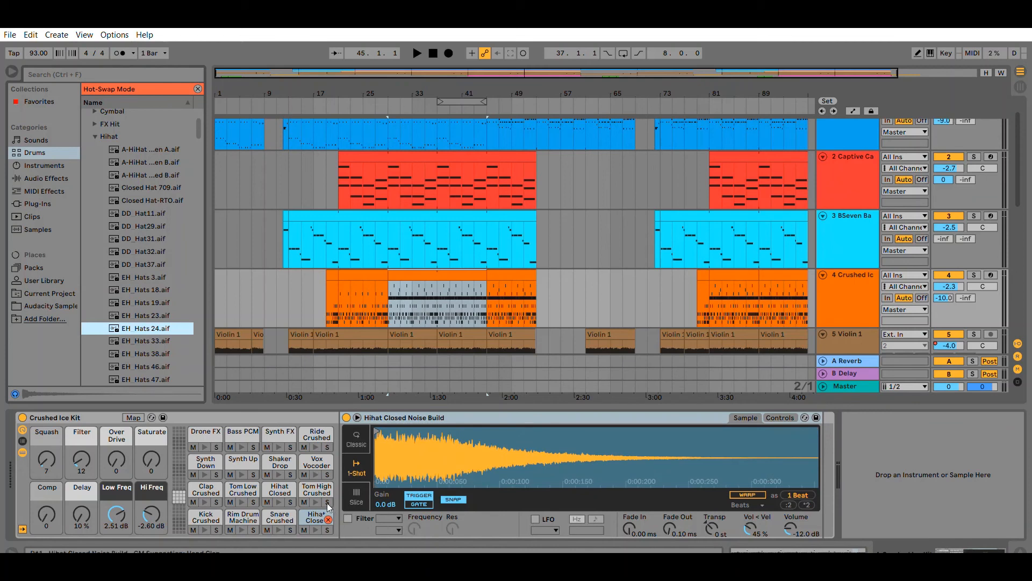
pyautogui.click(328, 518)
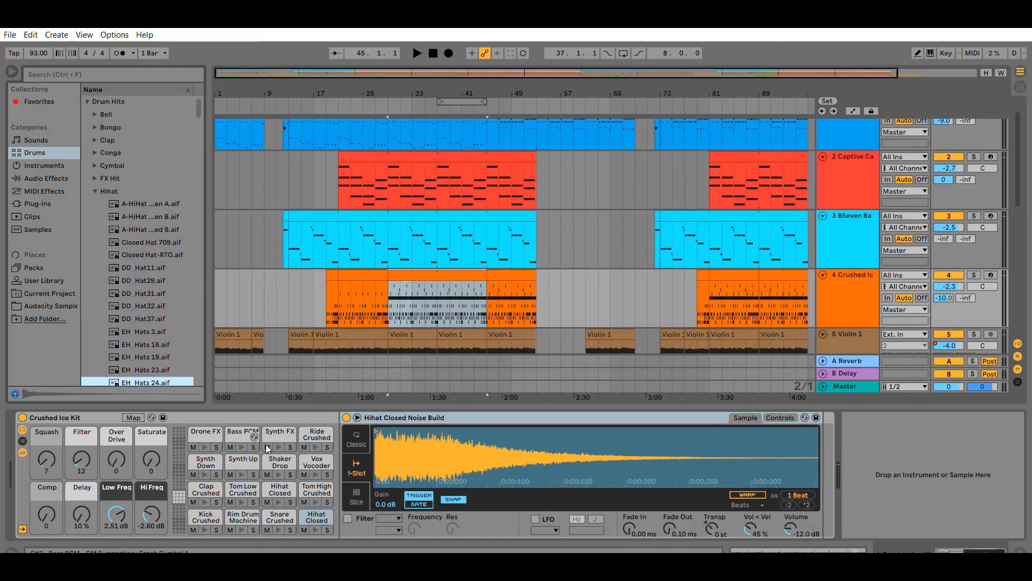
# Open the Crushed Ice clip's MIDI note editor and scroll through its drum lanes.
pyautogui.hotkey('shift', 'Tab')
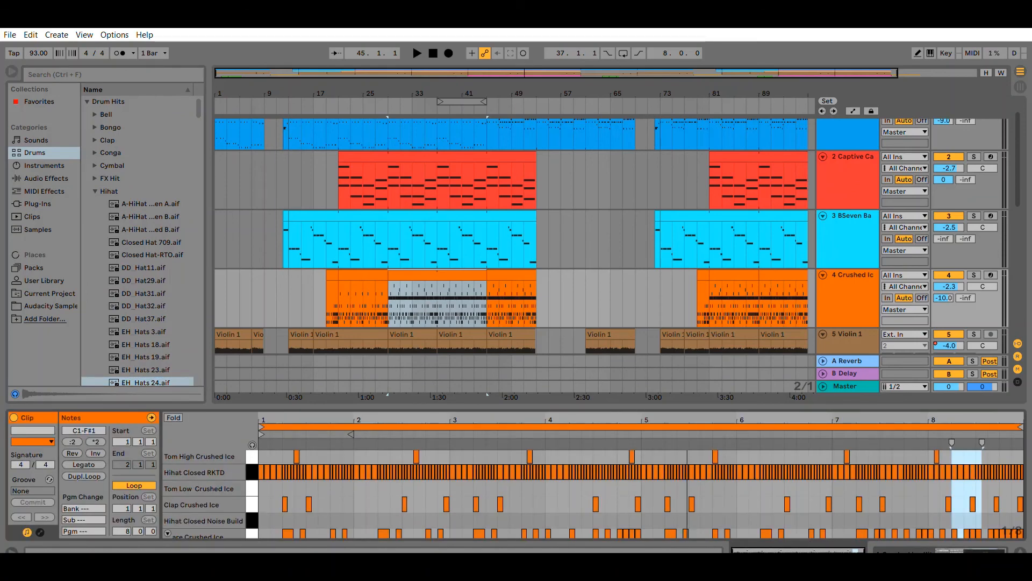
pyautogui.scroll(-3, 809, 508)
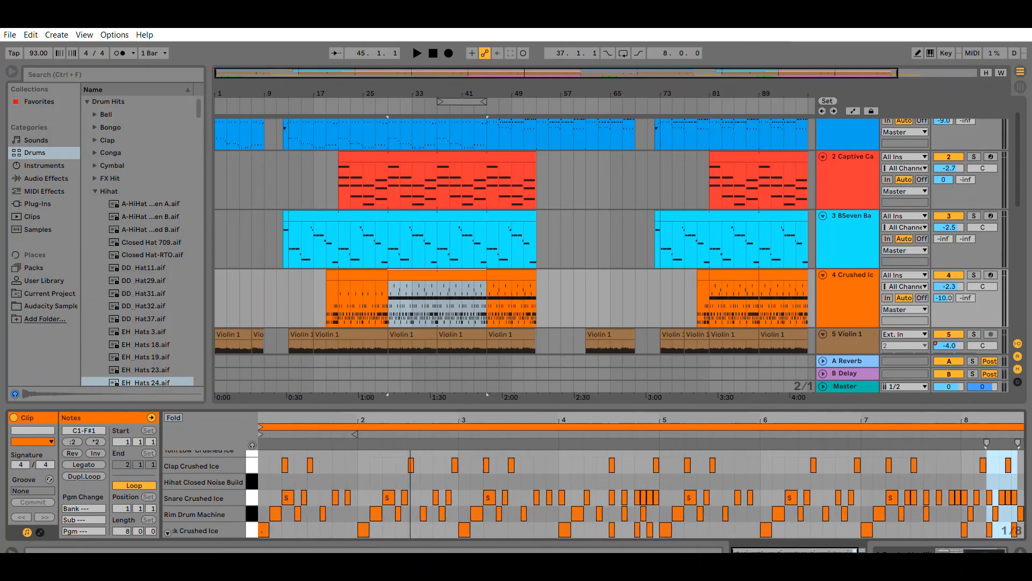
pyautogui.scroll(5, 226, 460)
pyautogui.scroll(4, 226, 460)
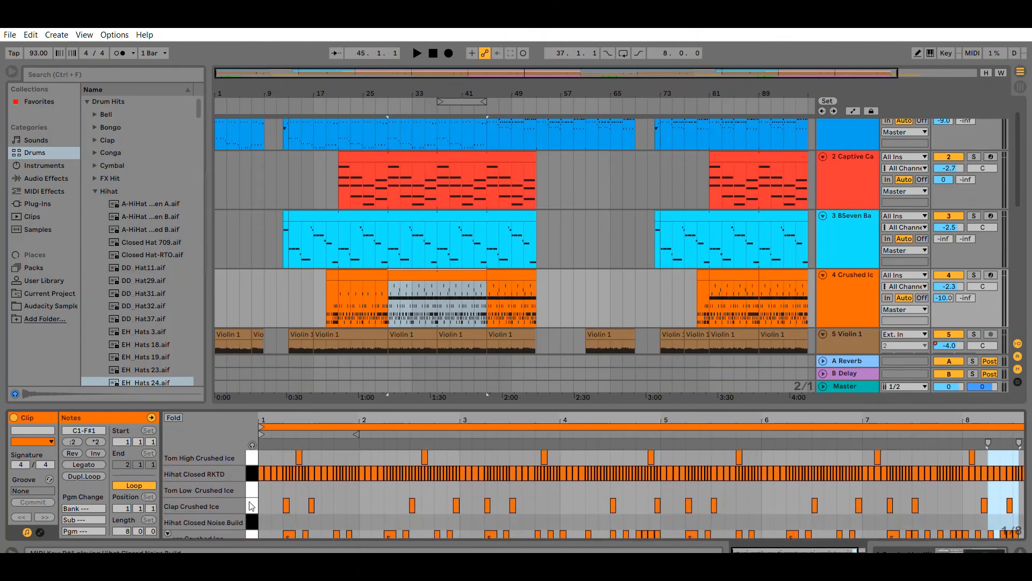
pyautogui.scroll(-10, 255, 490)
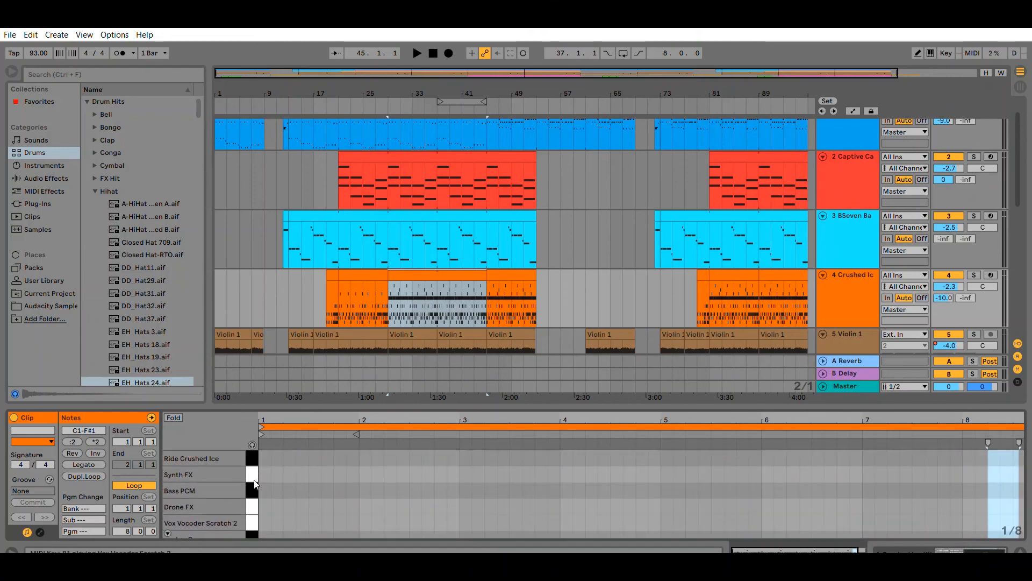
pyautogui.scroll(-2, 596, 479)
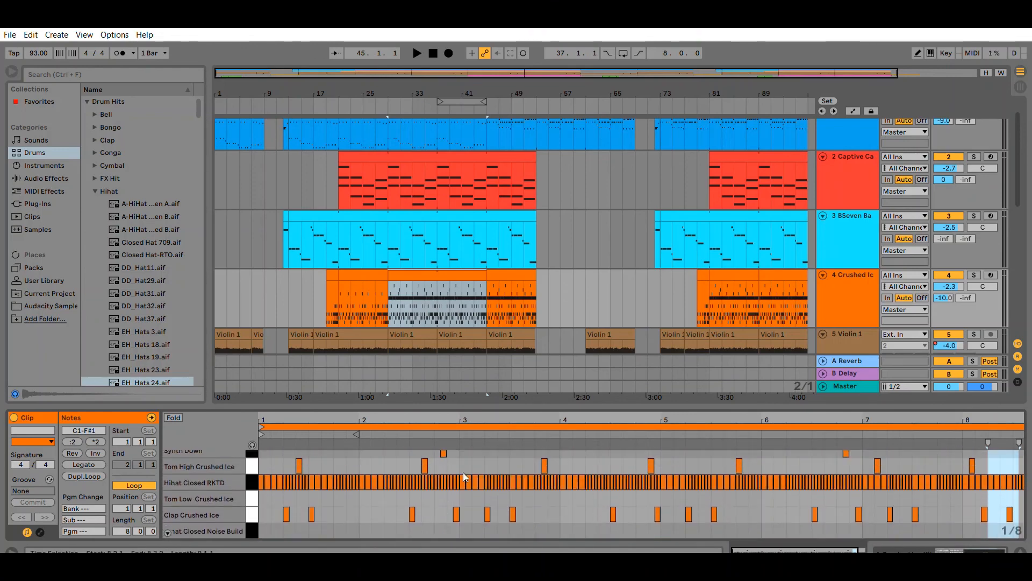
pyautogui.scroll(2, 462, 472)
# Set the insert marker at bar 11 in the arrangement, deselecting the clip.
pyautogui.click(281, 266)
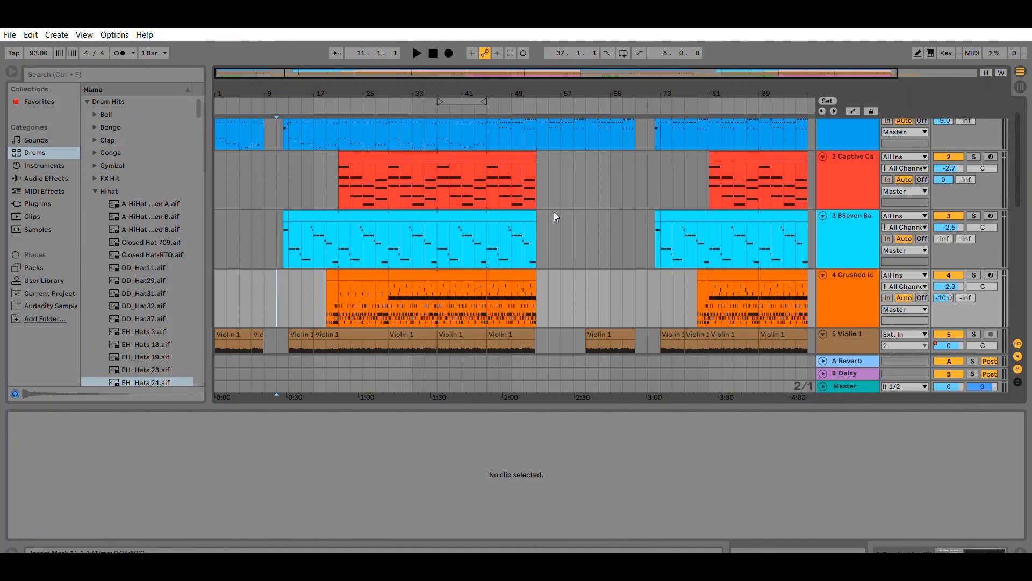
pyautogui.scroll(1, 555, 215)
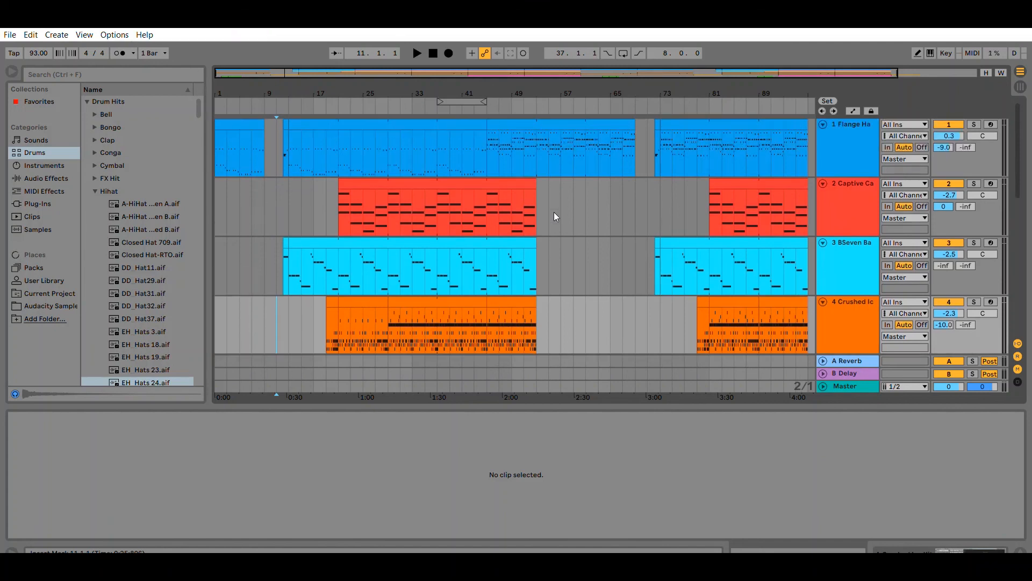